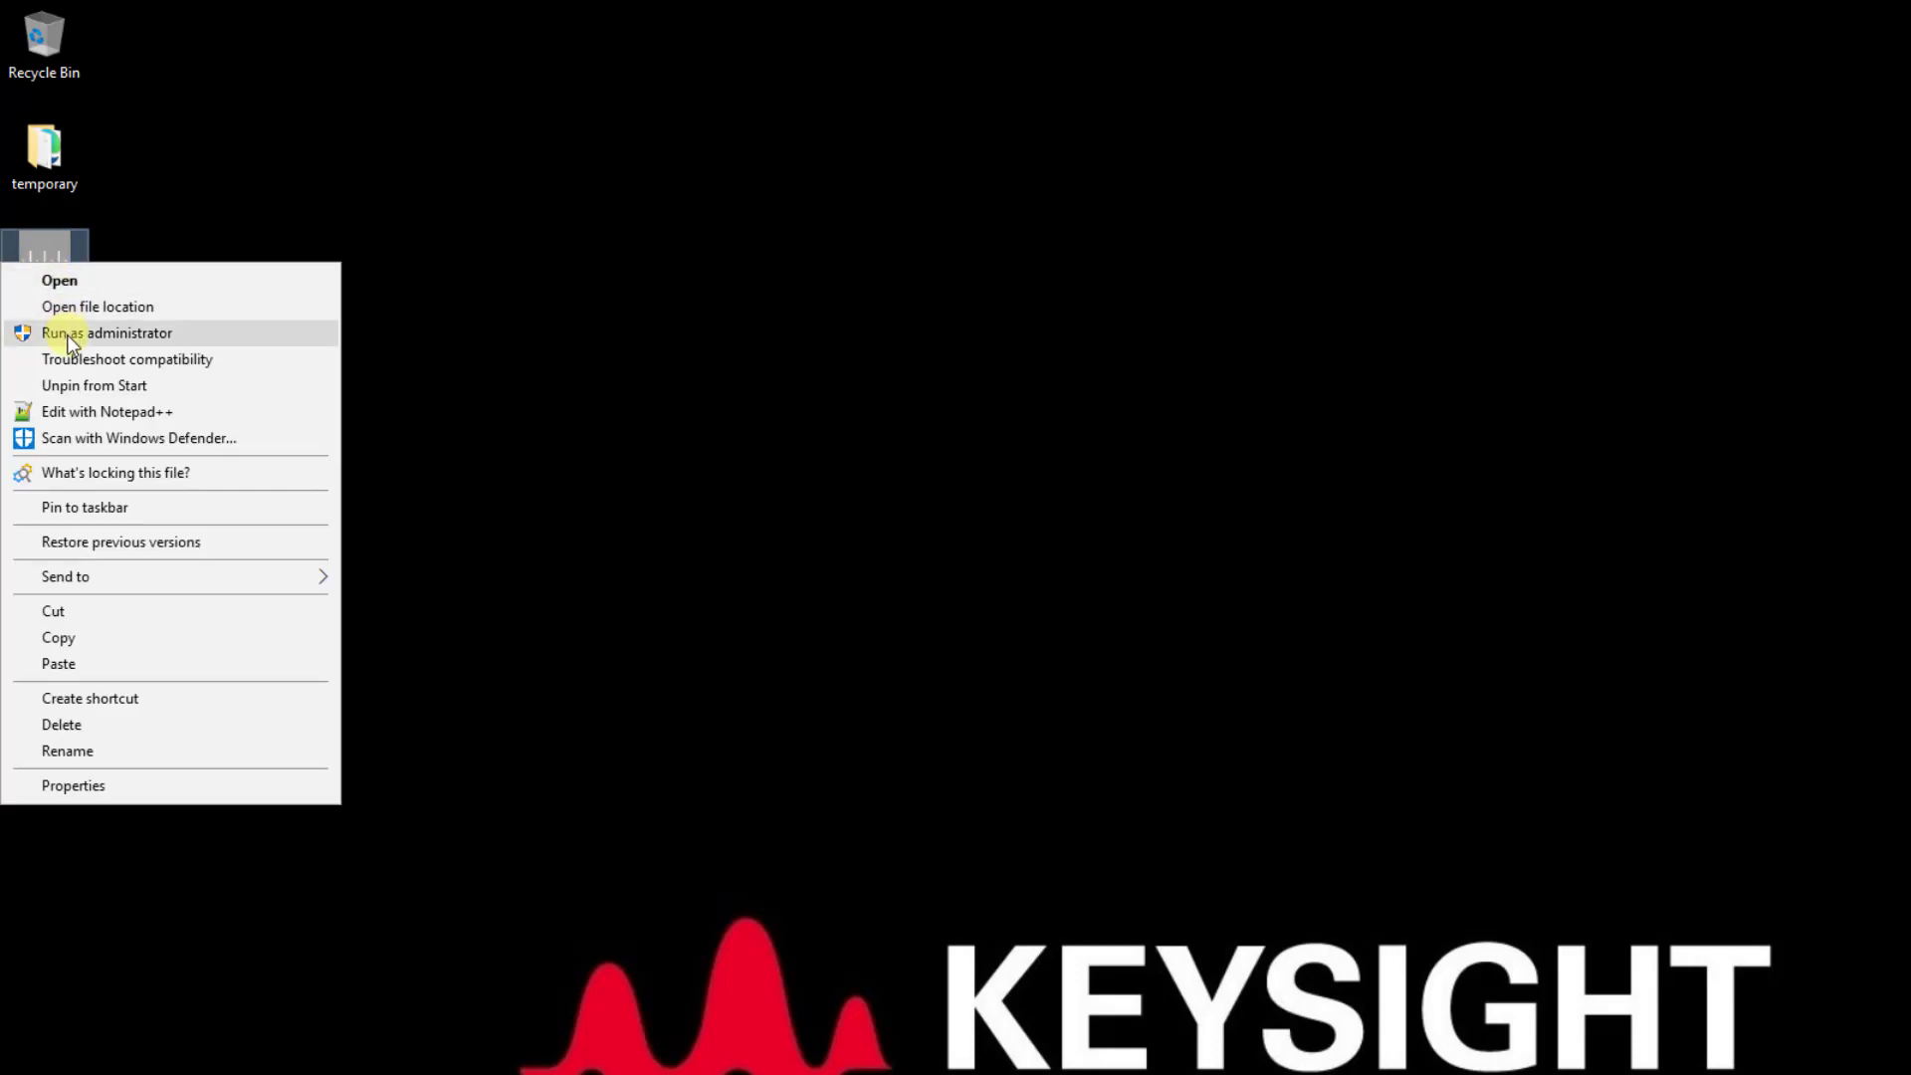
Launch Modular TRX as administrator and start all four M9416A modules in slots 8, 13, 4 and 17.
{"action": "left_click", "coordinate": [65, 331]}
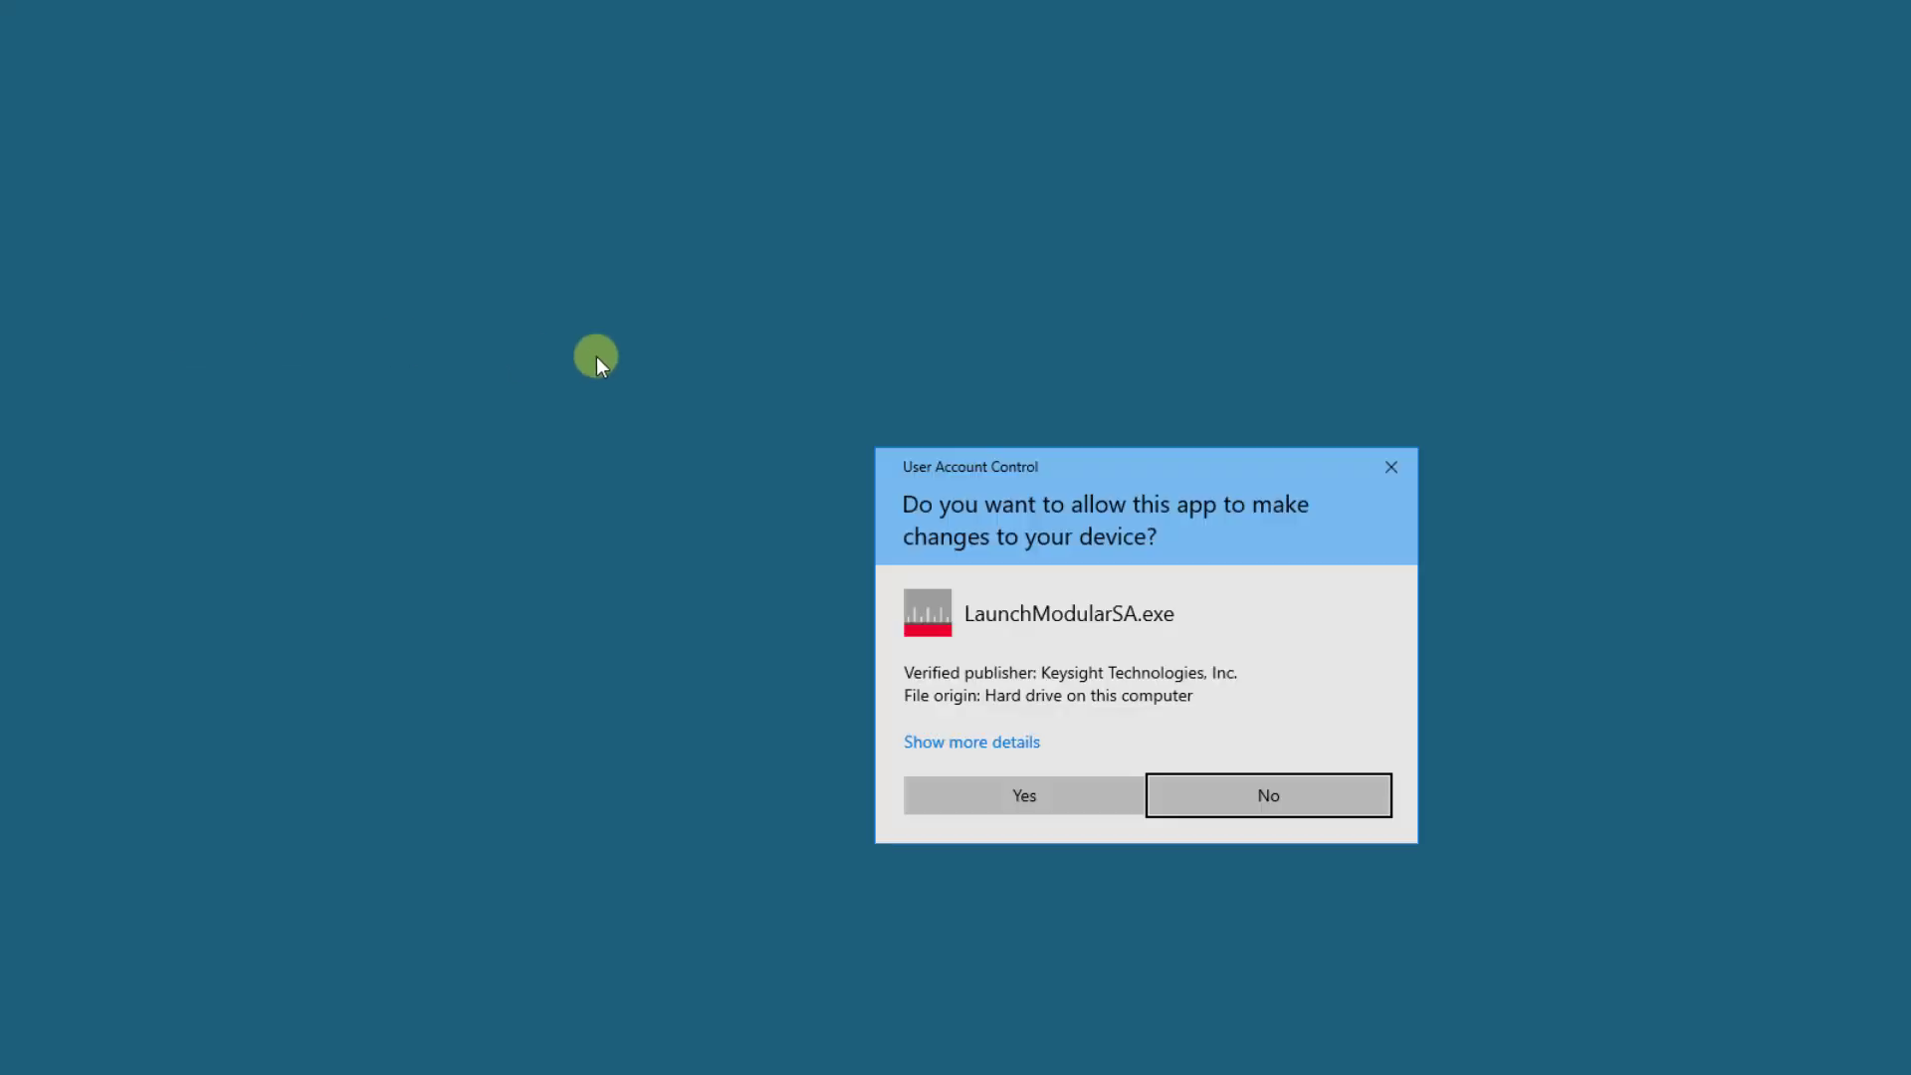
{"action": "left_click", "coordinate": [990, 795]}
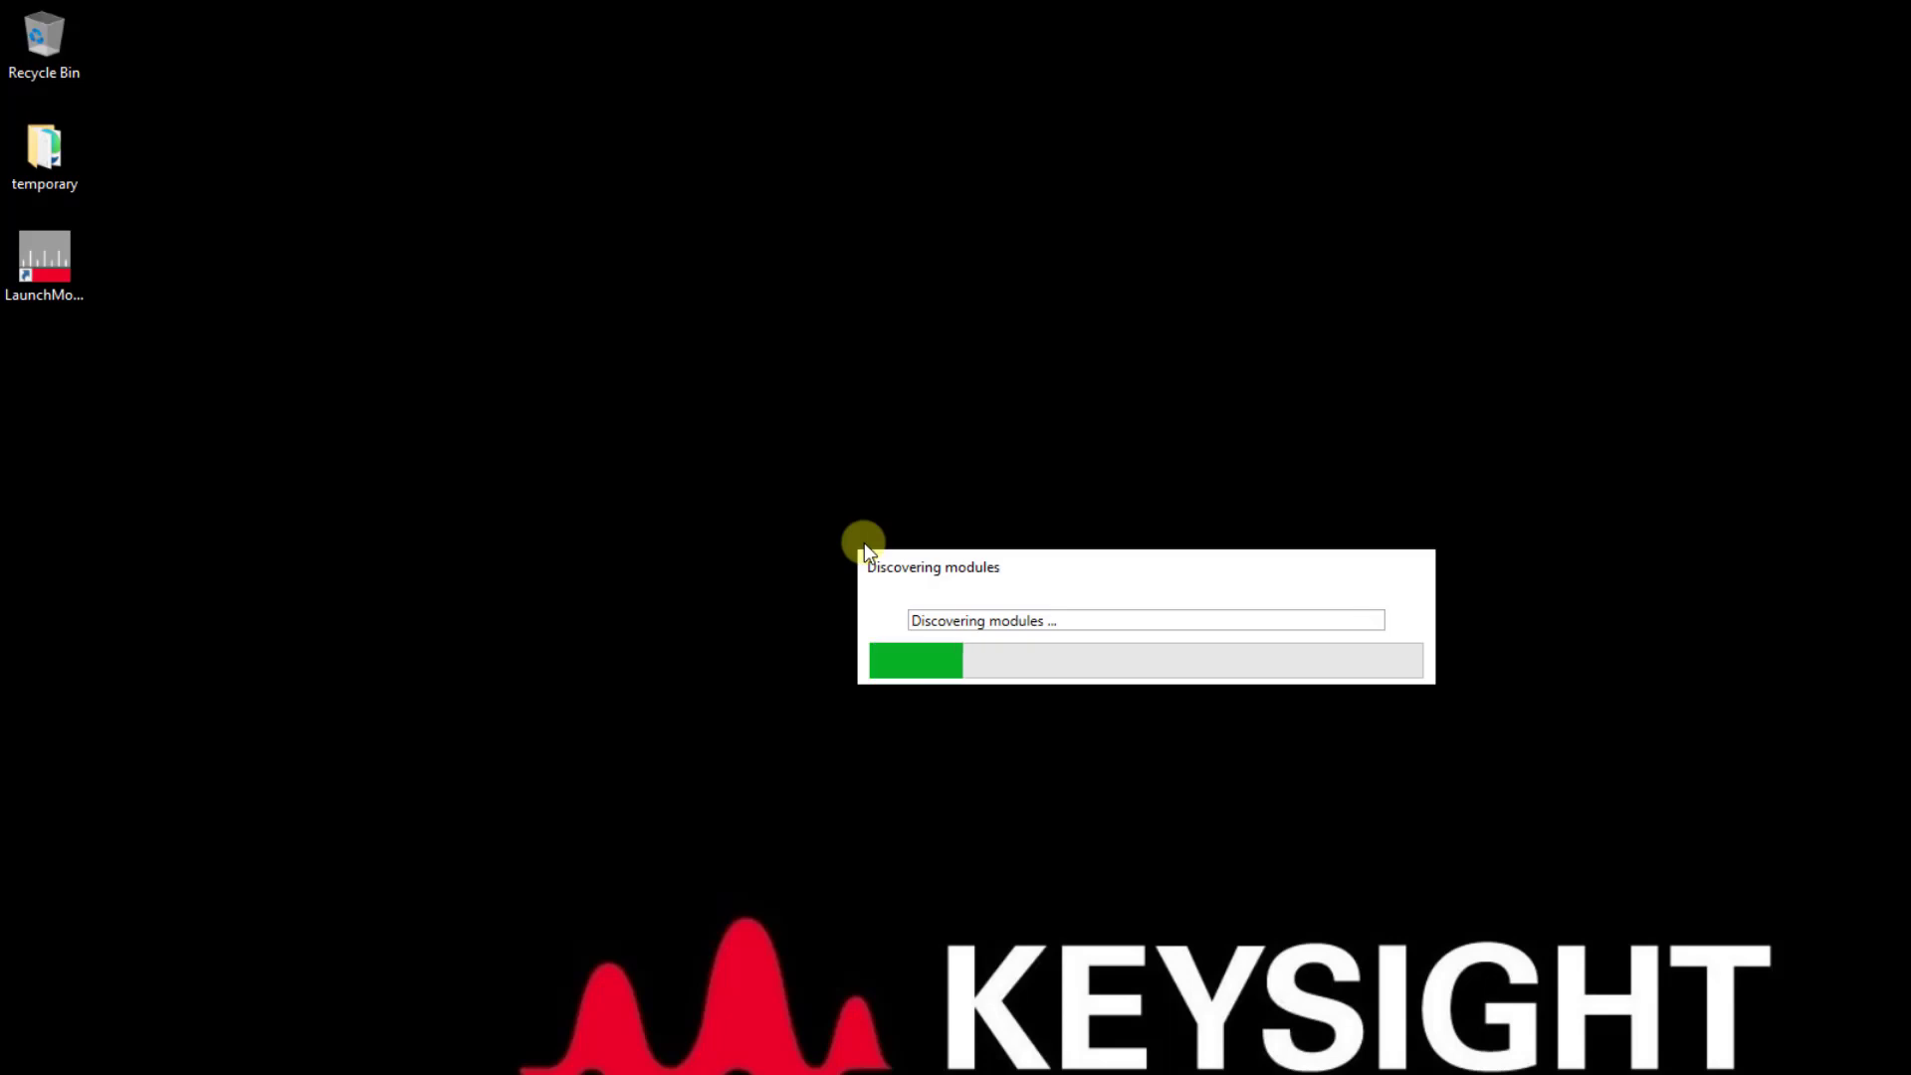
{"action": "left_click", "coordinate": [768, 568]}
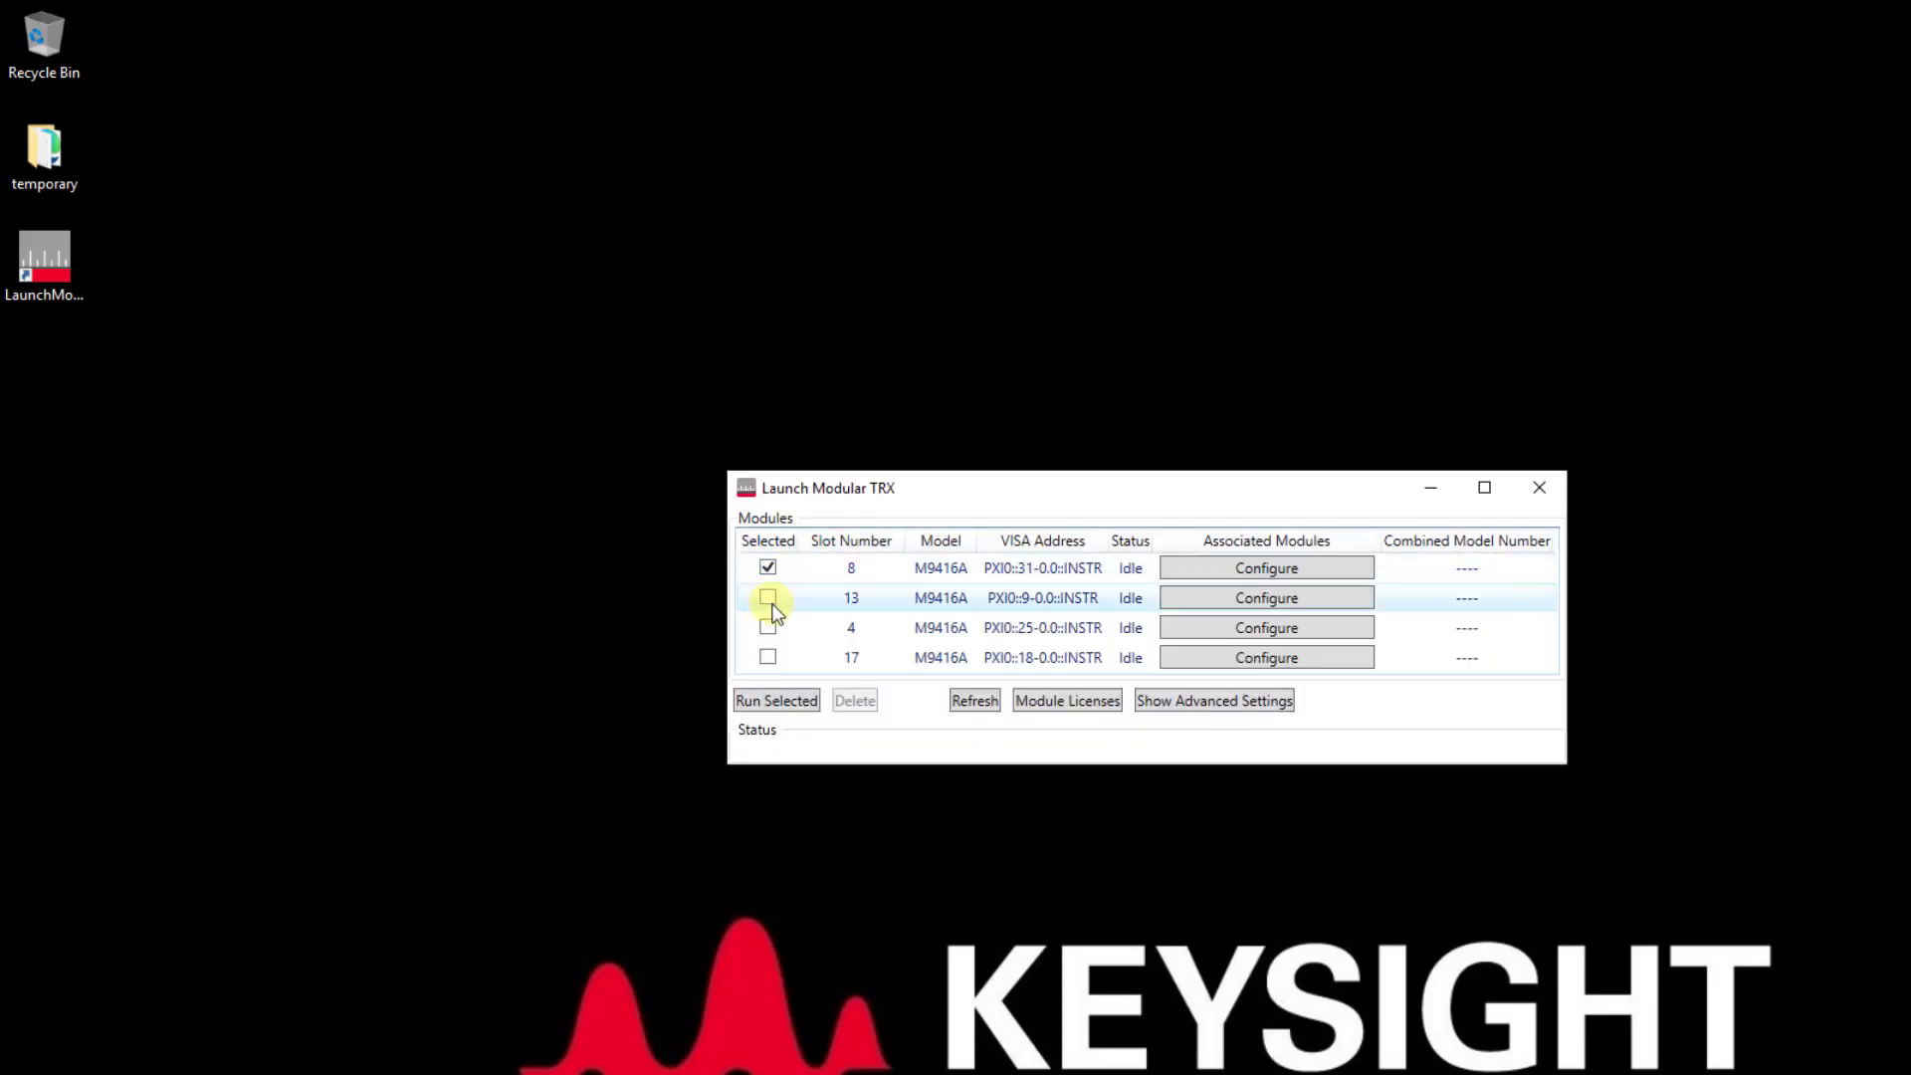
{"action": "left_click", "coordinate": [768, 598]}
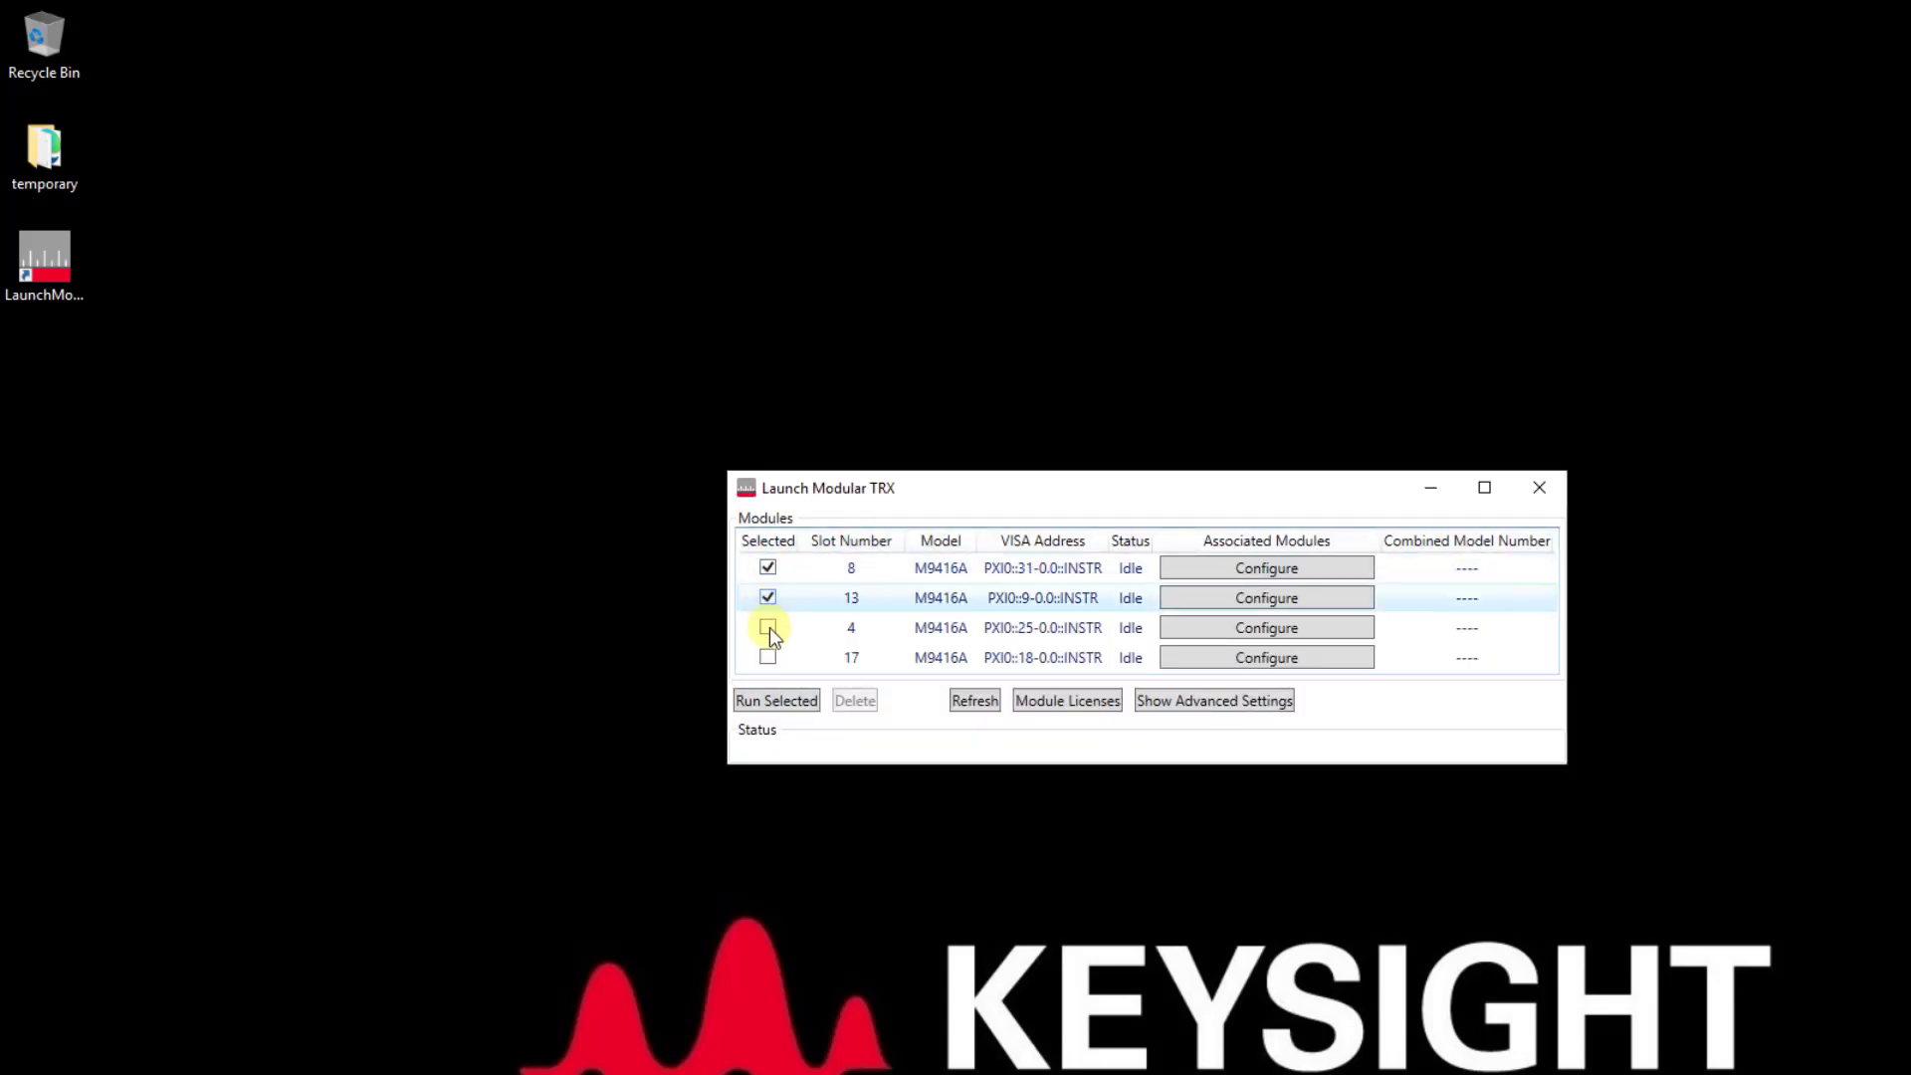
{"action": "left_click", "coordinate": [762, 701]}
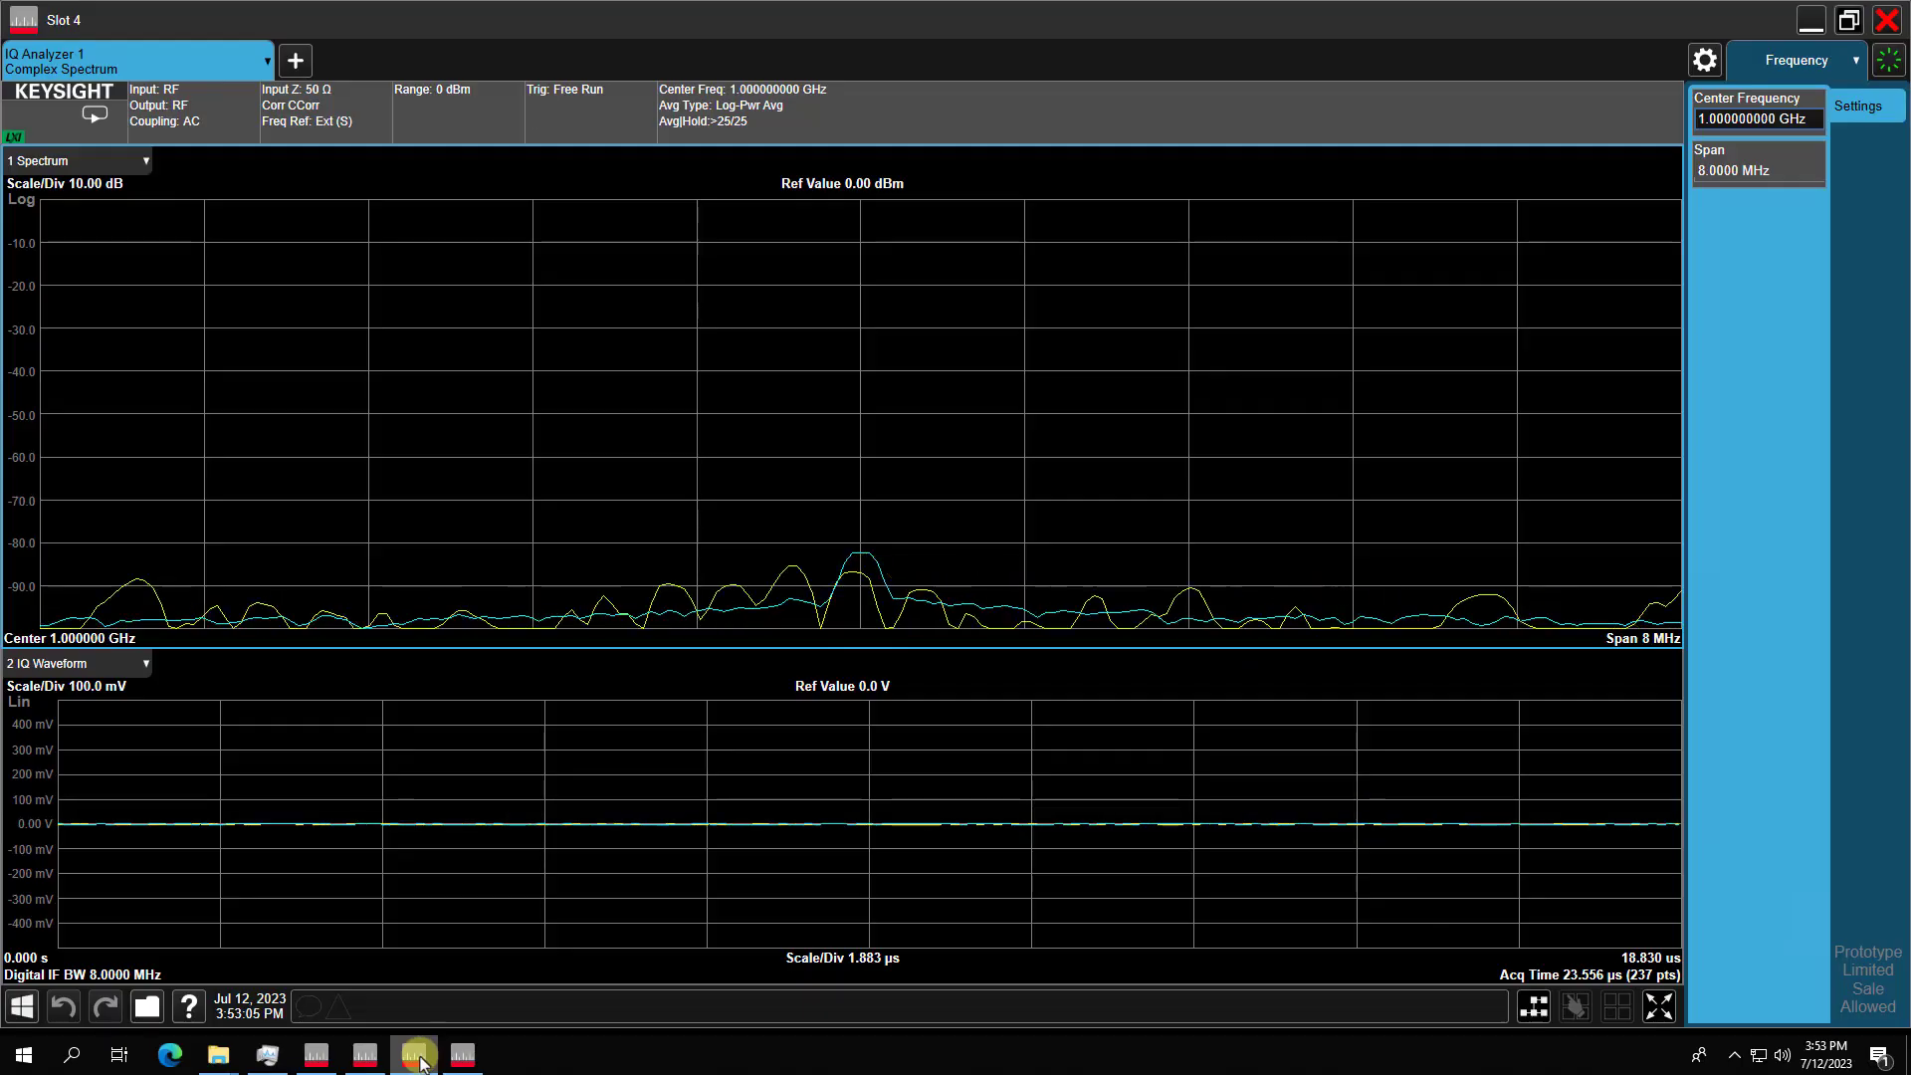
Load the 5G NR & V2X mode with the Modulation Analysis measurement on Slot 4.
{"action": "left_click", "coordinate": [156, 75]}
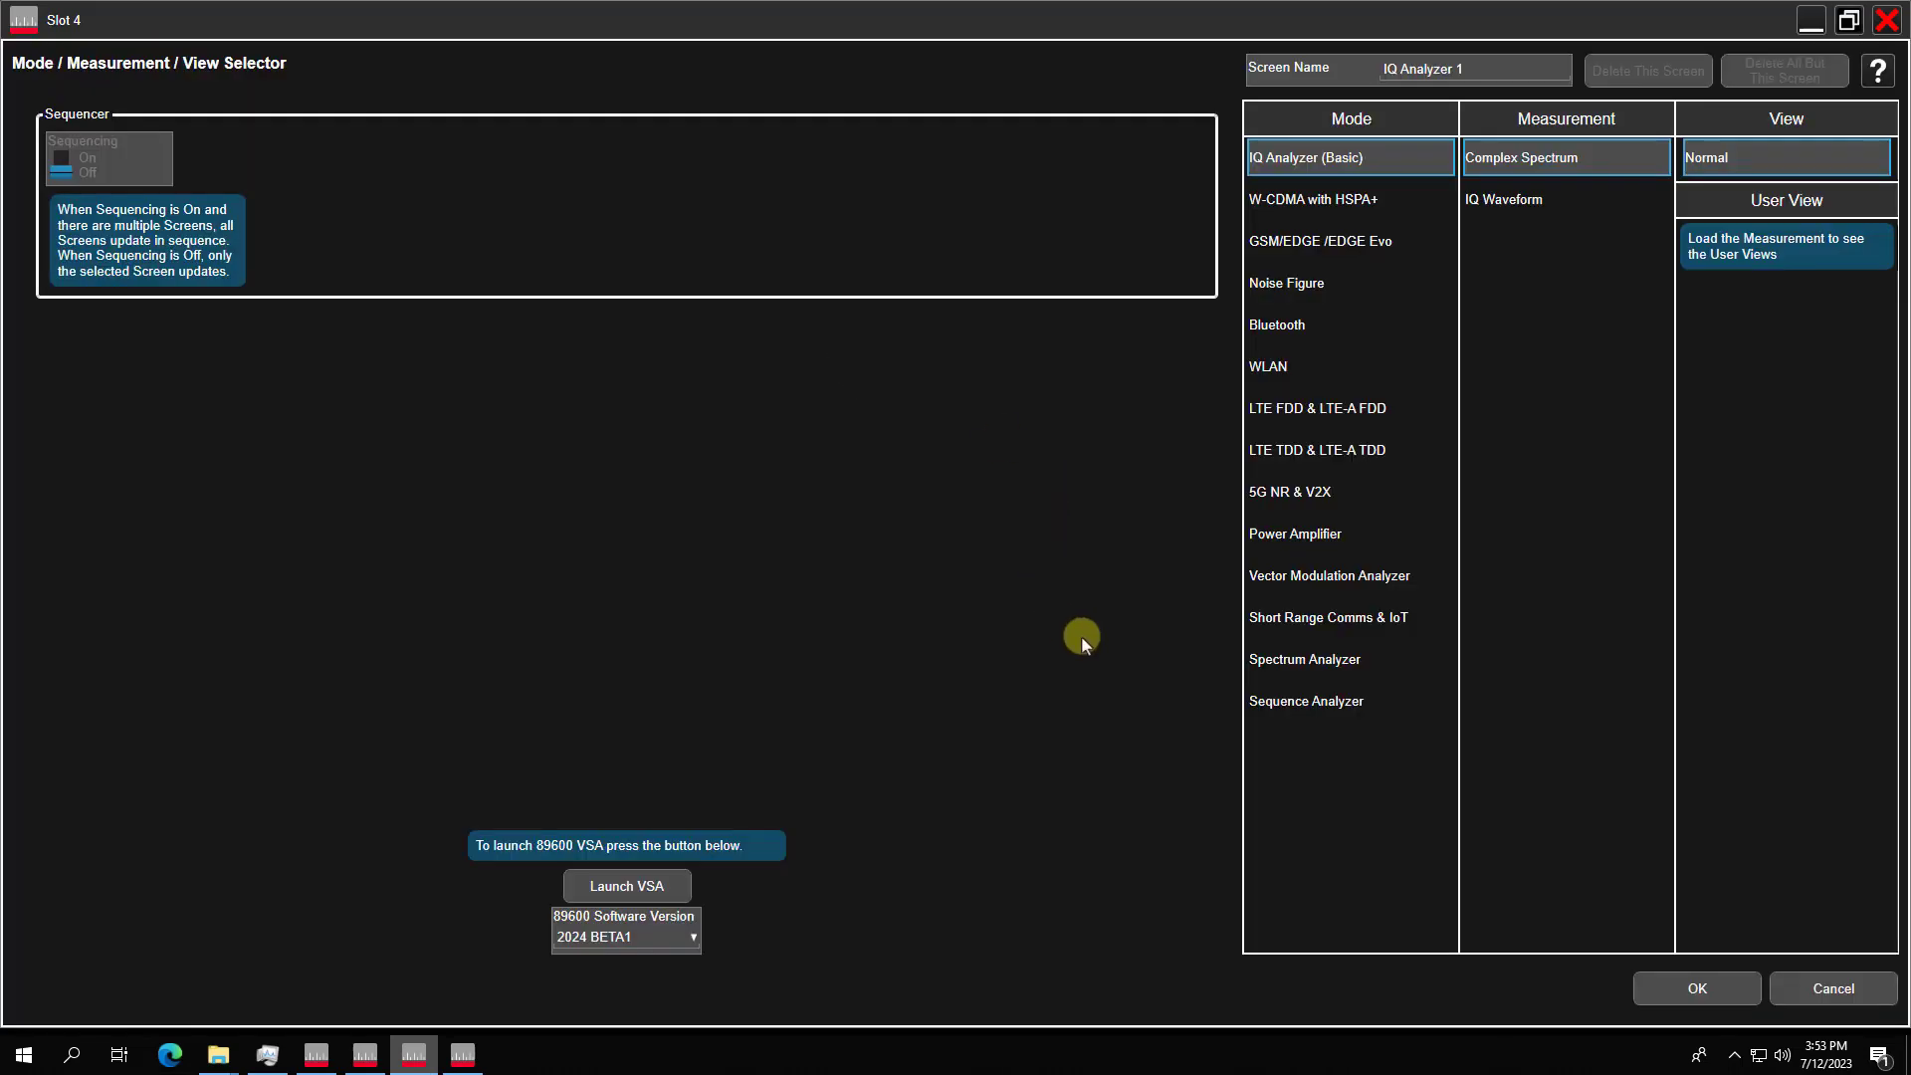
{"action": "left_click", "coordinate": [1280, 492]}
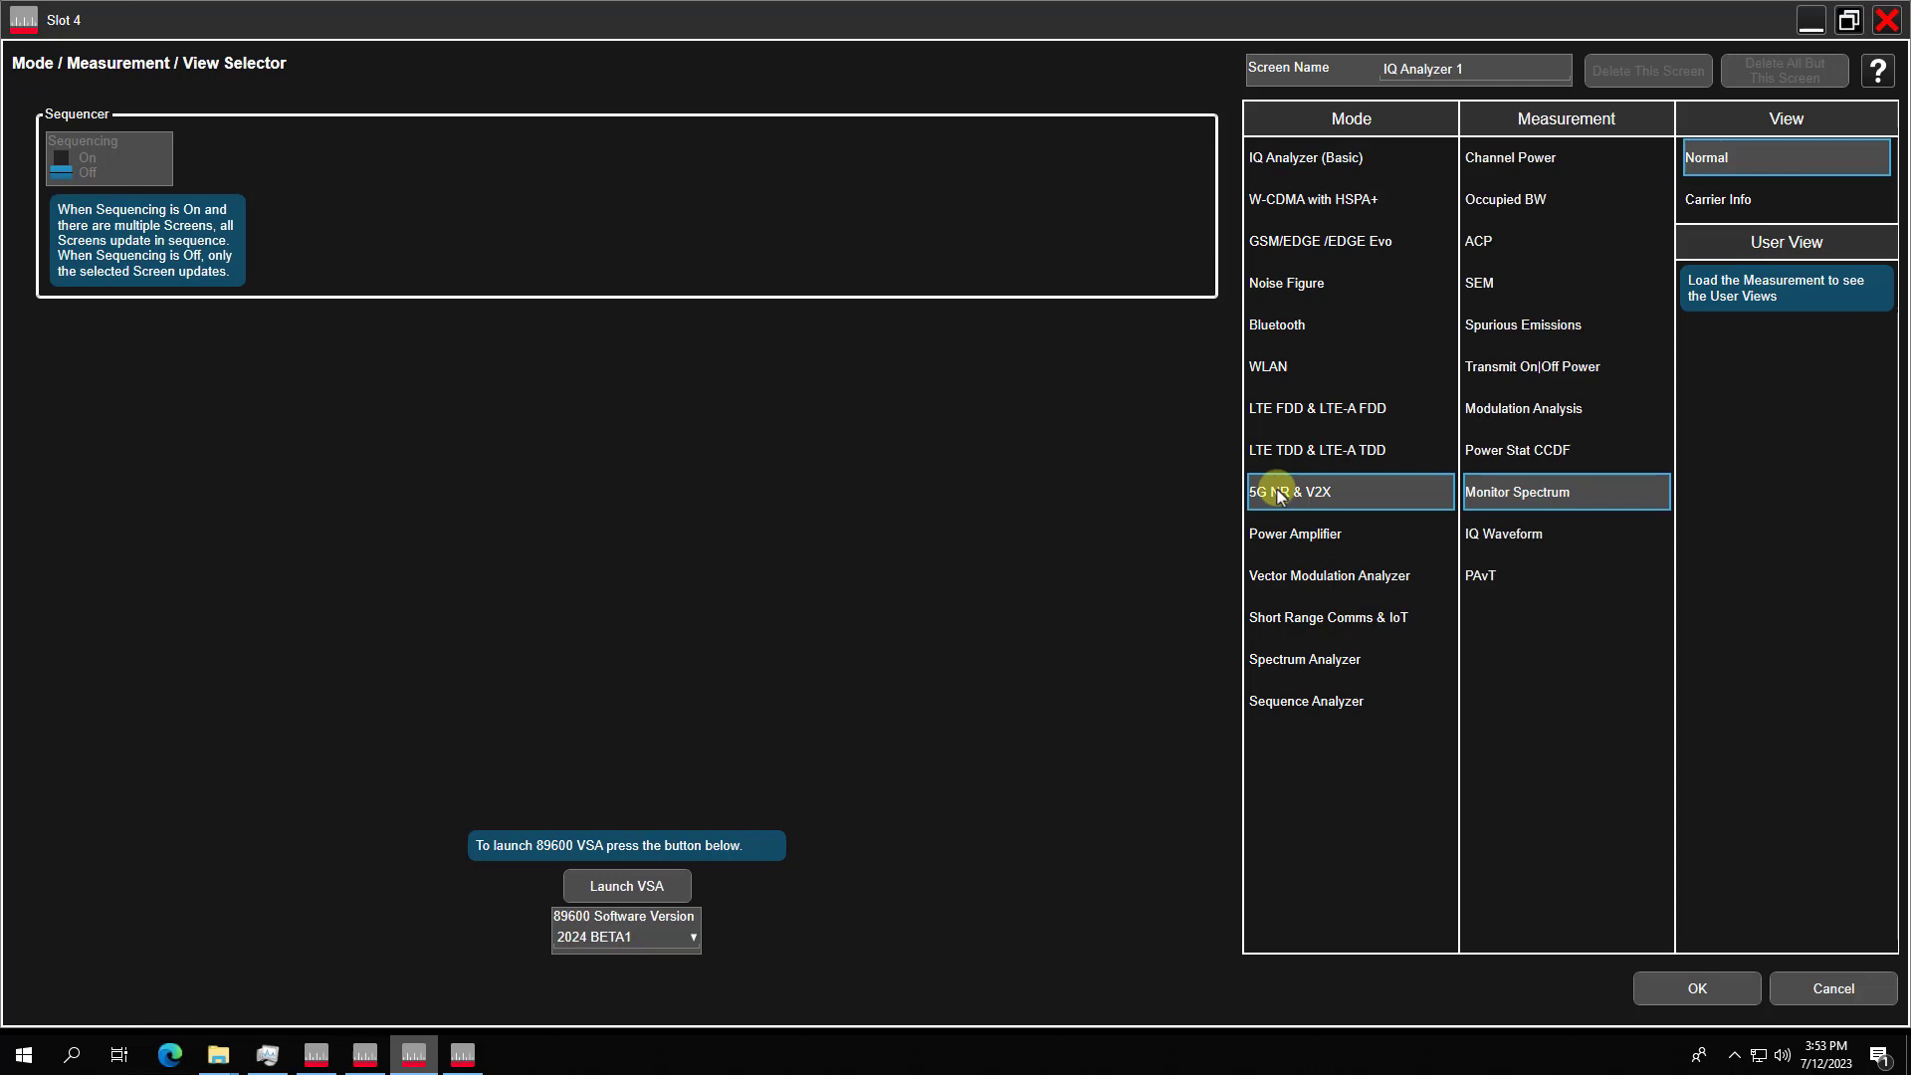
{"action": "left_click", "coordinate": [1541, 409]}
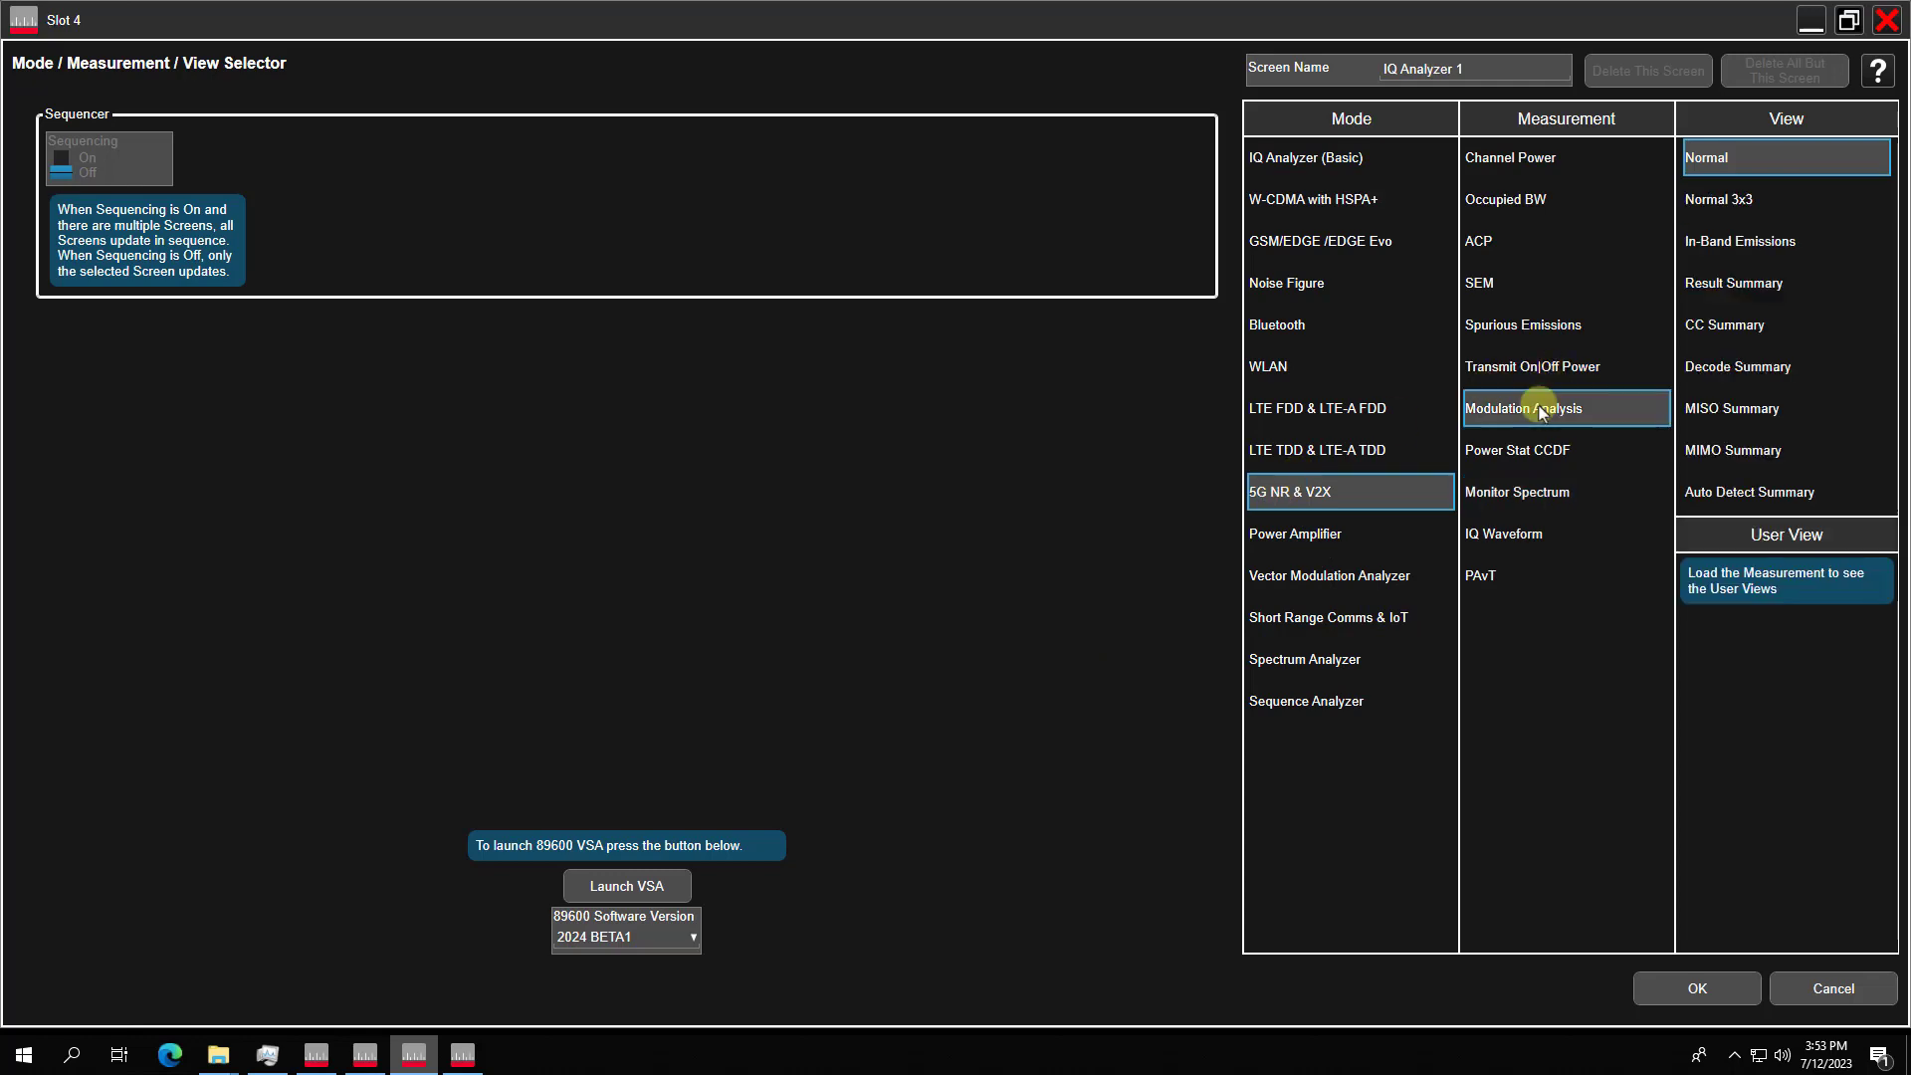
{"action": "left_click", "coordinate": [1664, 991]}
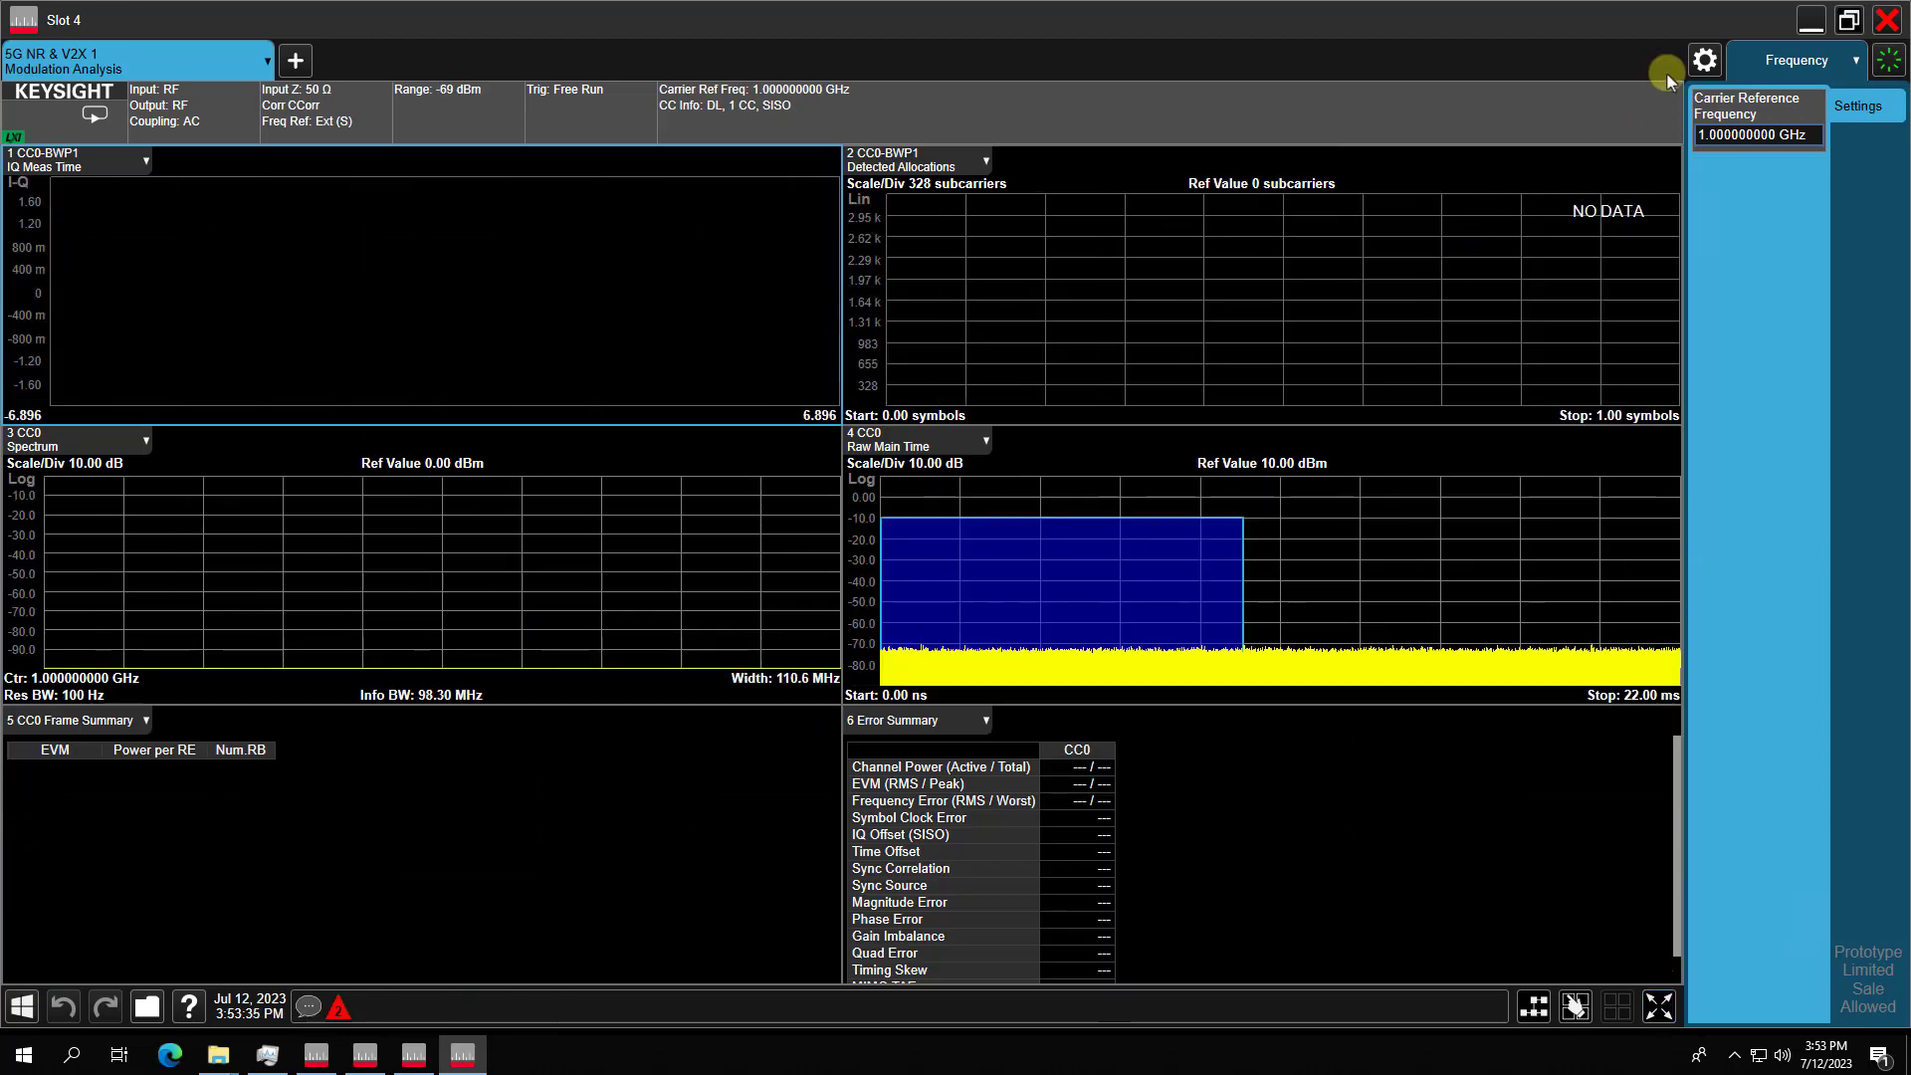
{"action": "left_click", "coordinate": [1703, 59]}
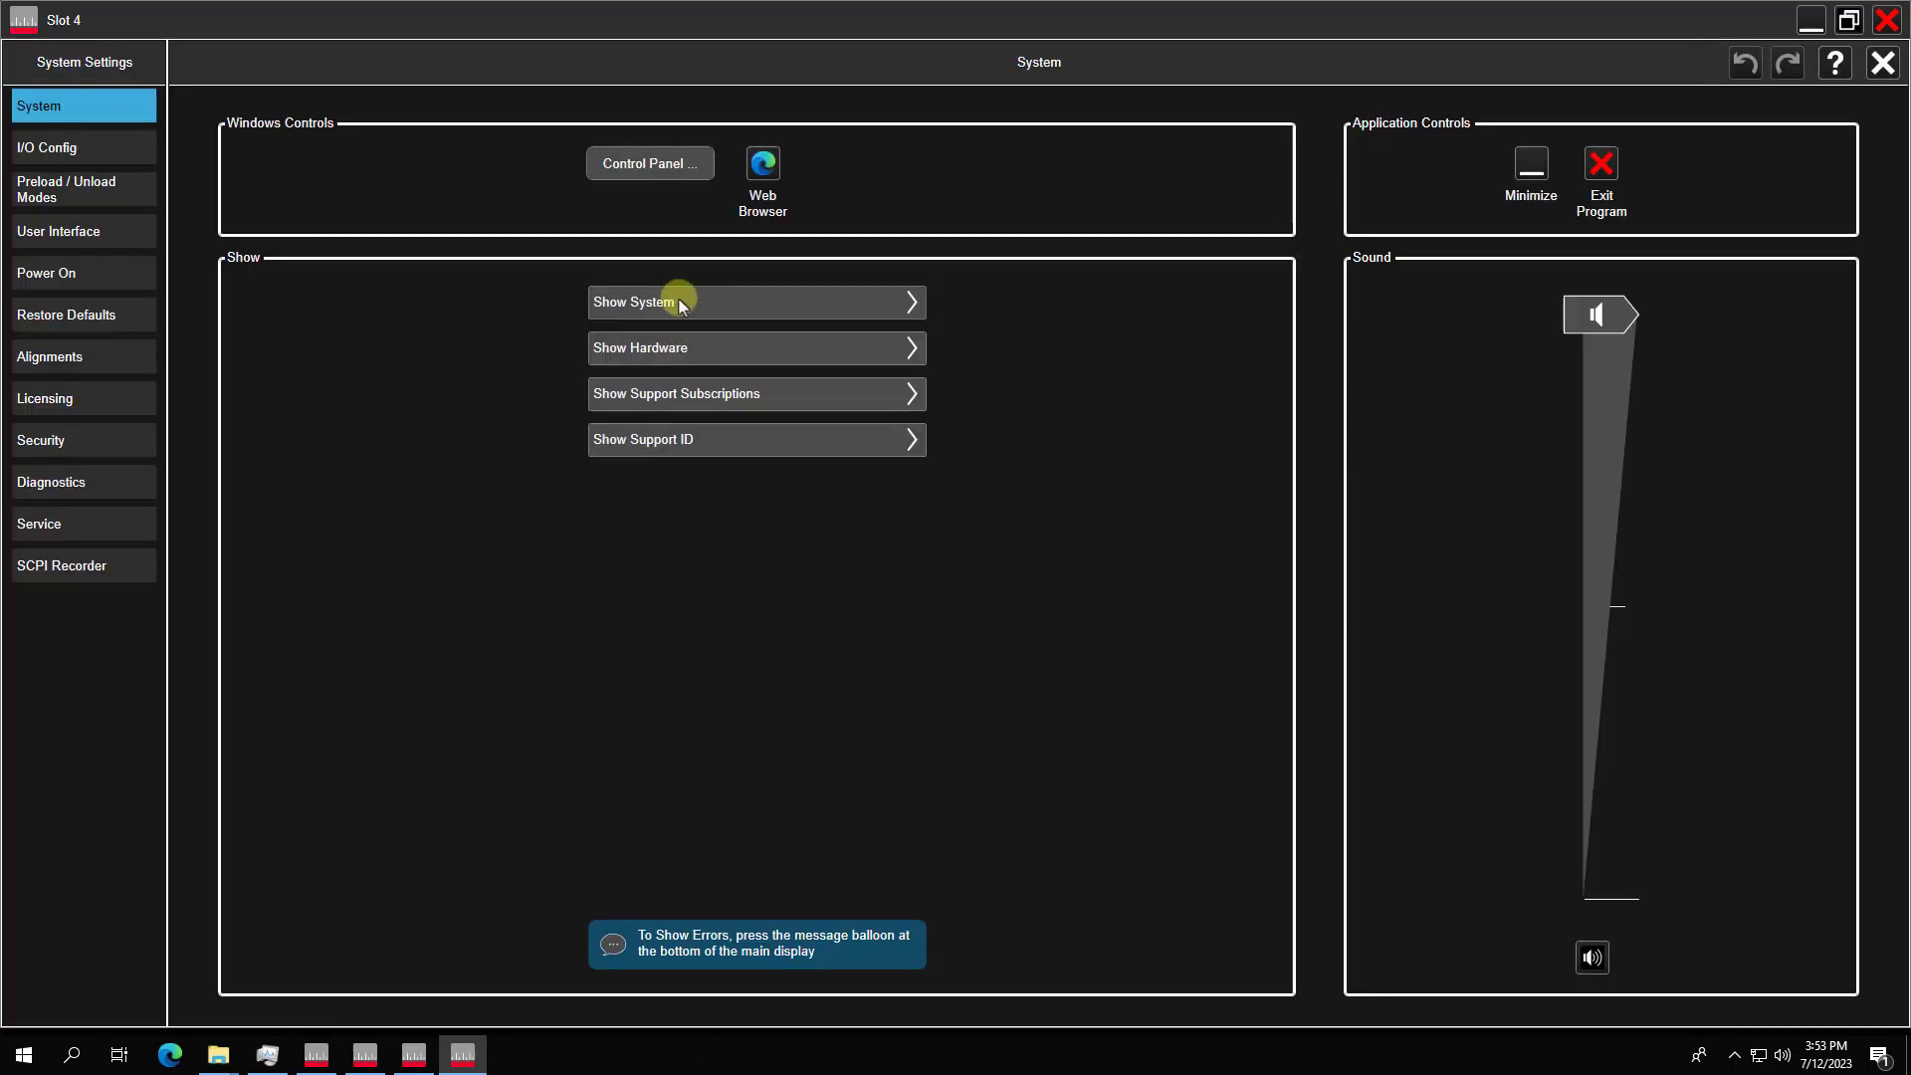
{"action": "left_click", "coordinate": [679, 305]}
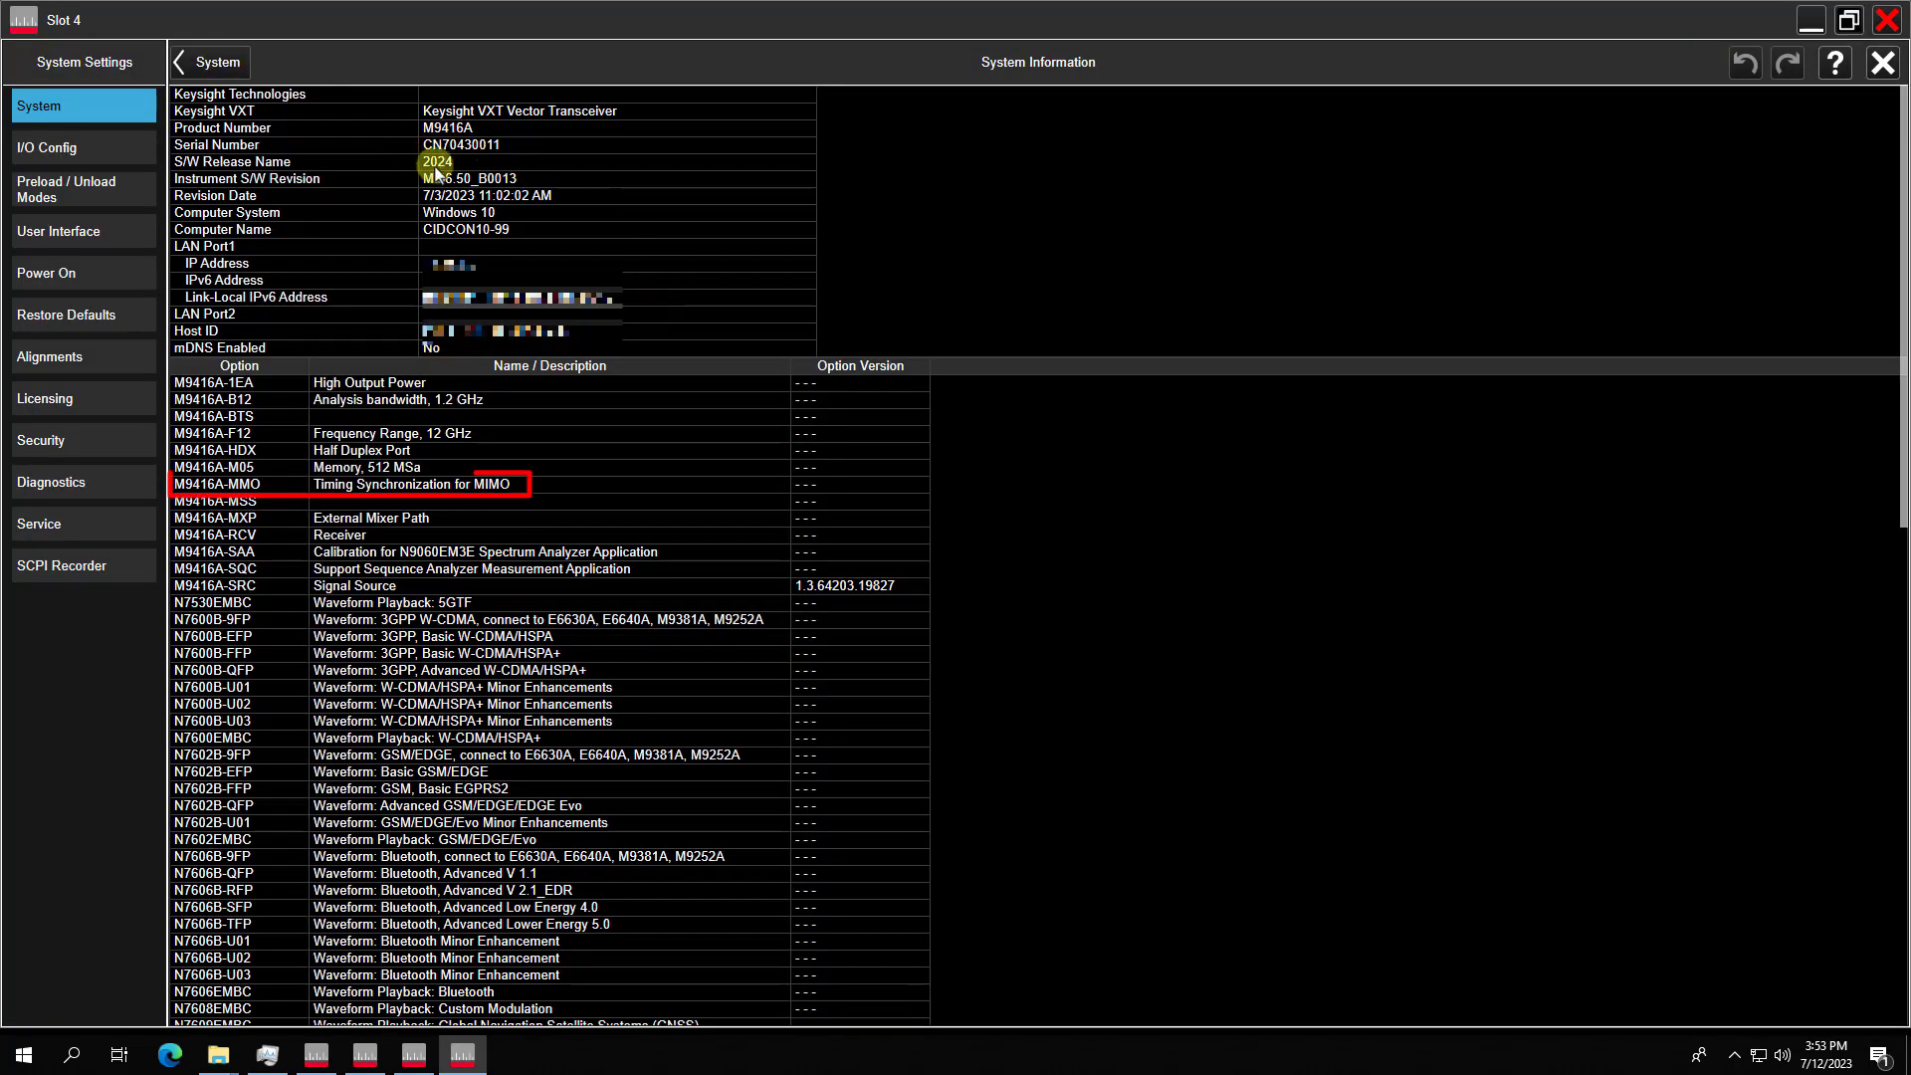
{"action": "scroll", "coordinate": [489, 850], "scroll_direction": "down", "scroll_amount": 15}
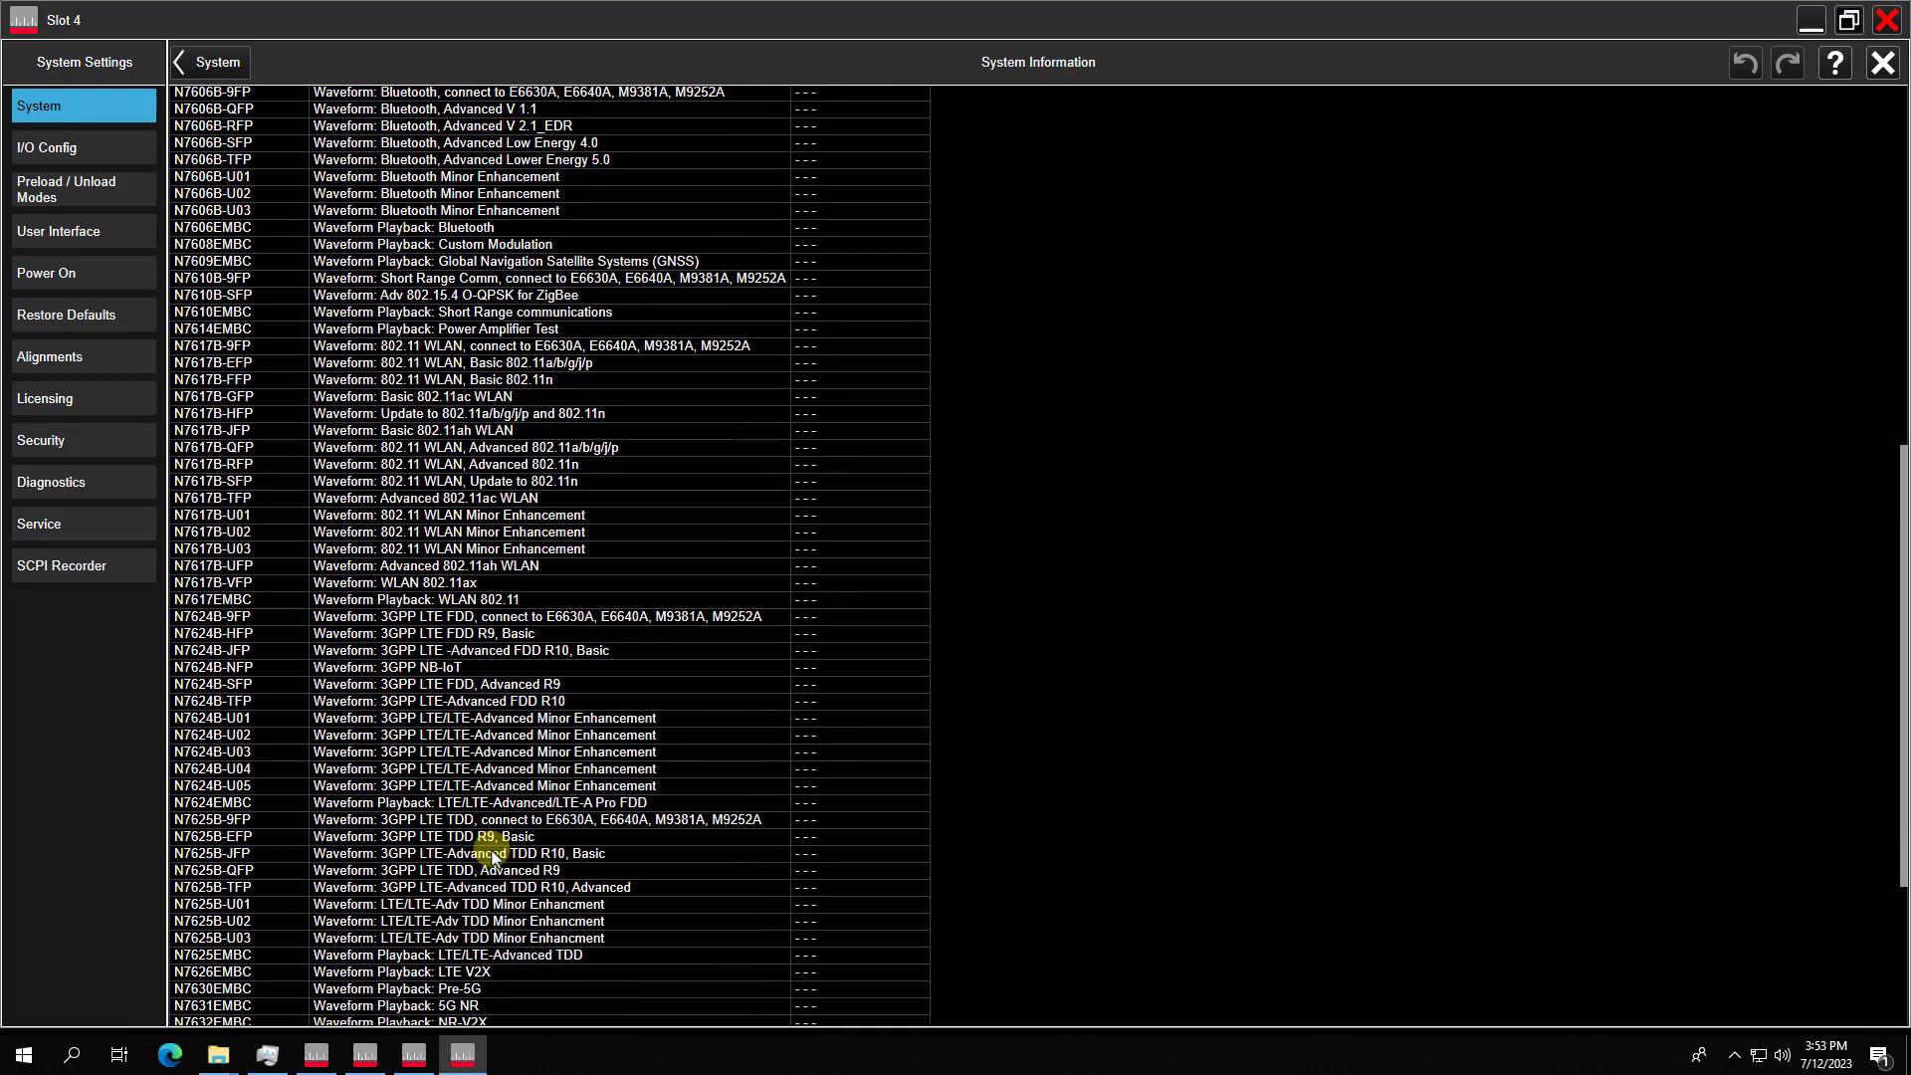
{"action": "scroll", "coordinate": [490, 851], "scroll_direction": "down", "scroll_amount": 6}
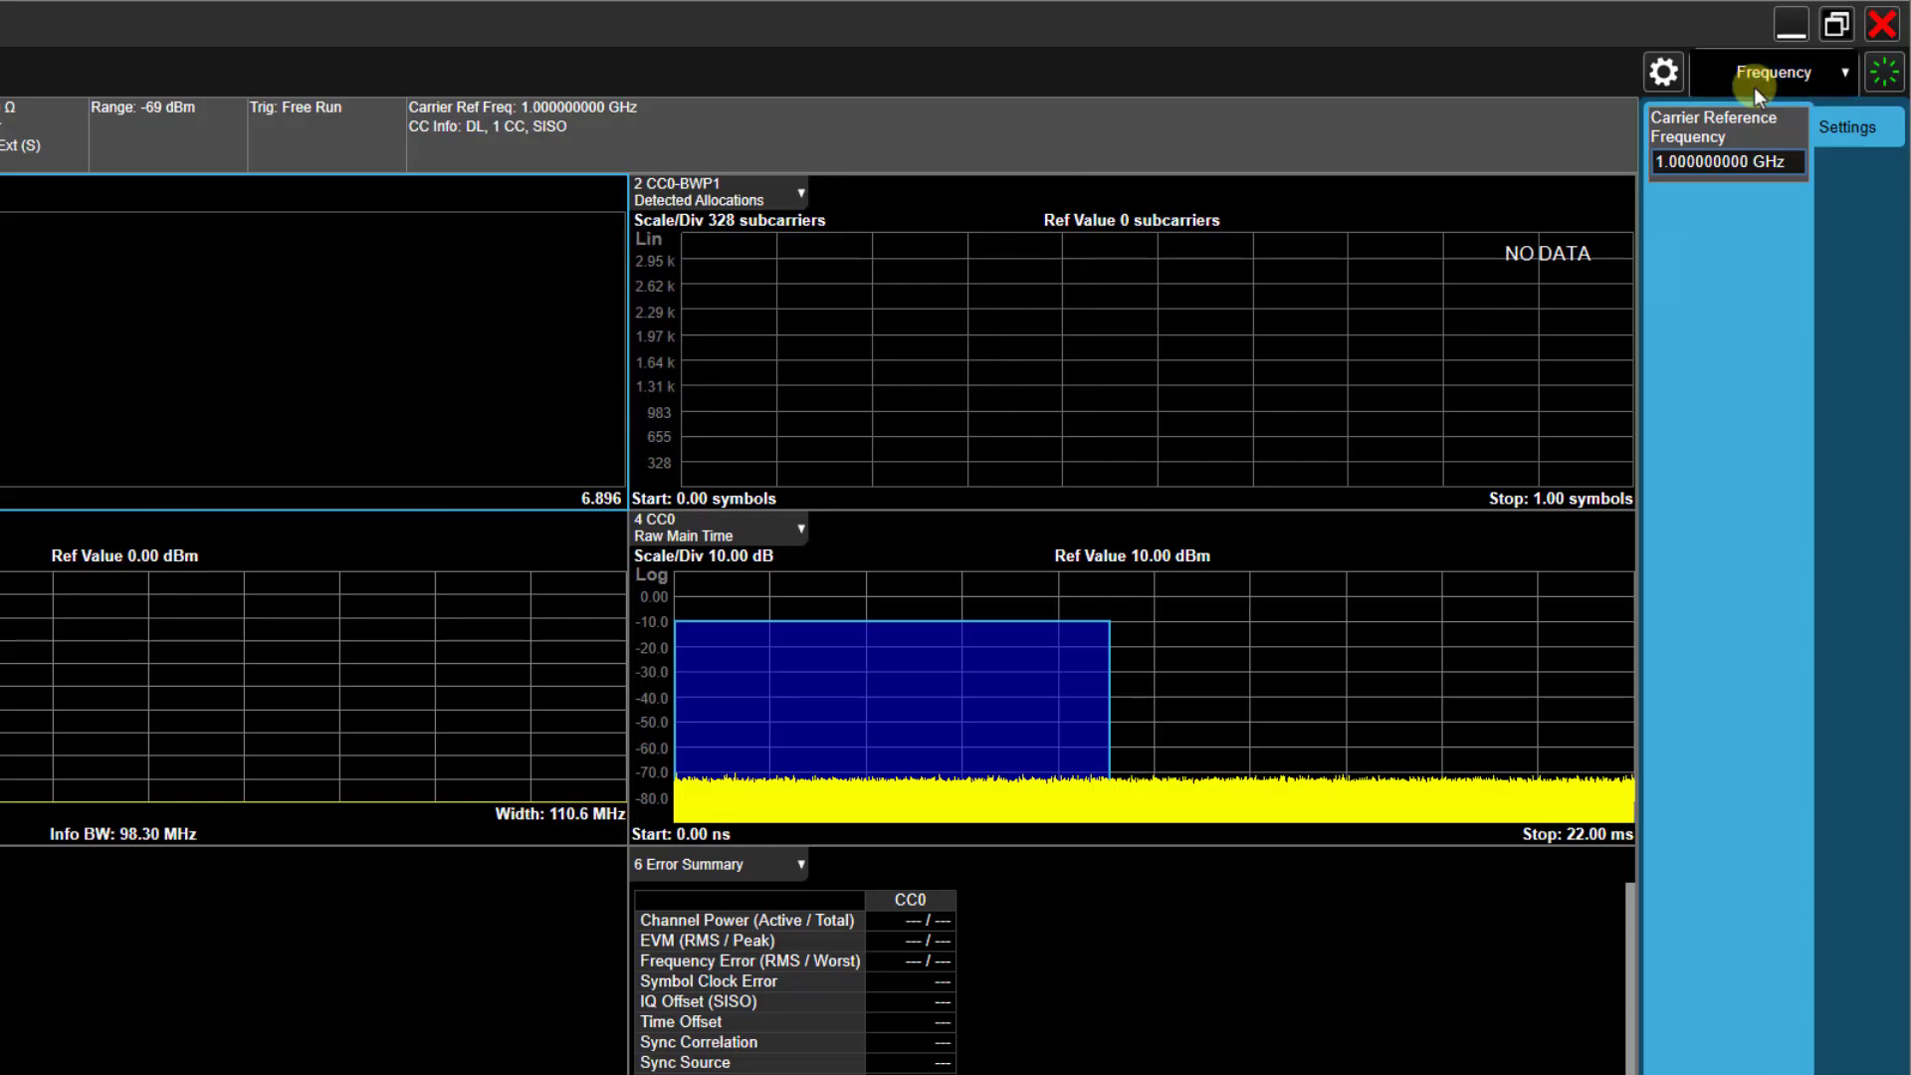
Set the signal source RF power to -10 dBm.
{"action": "left_click", "coordinate": [1755, 87]}
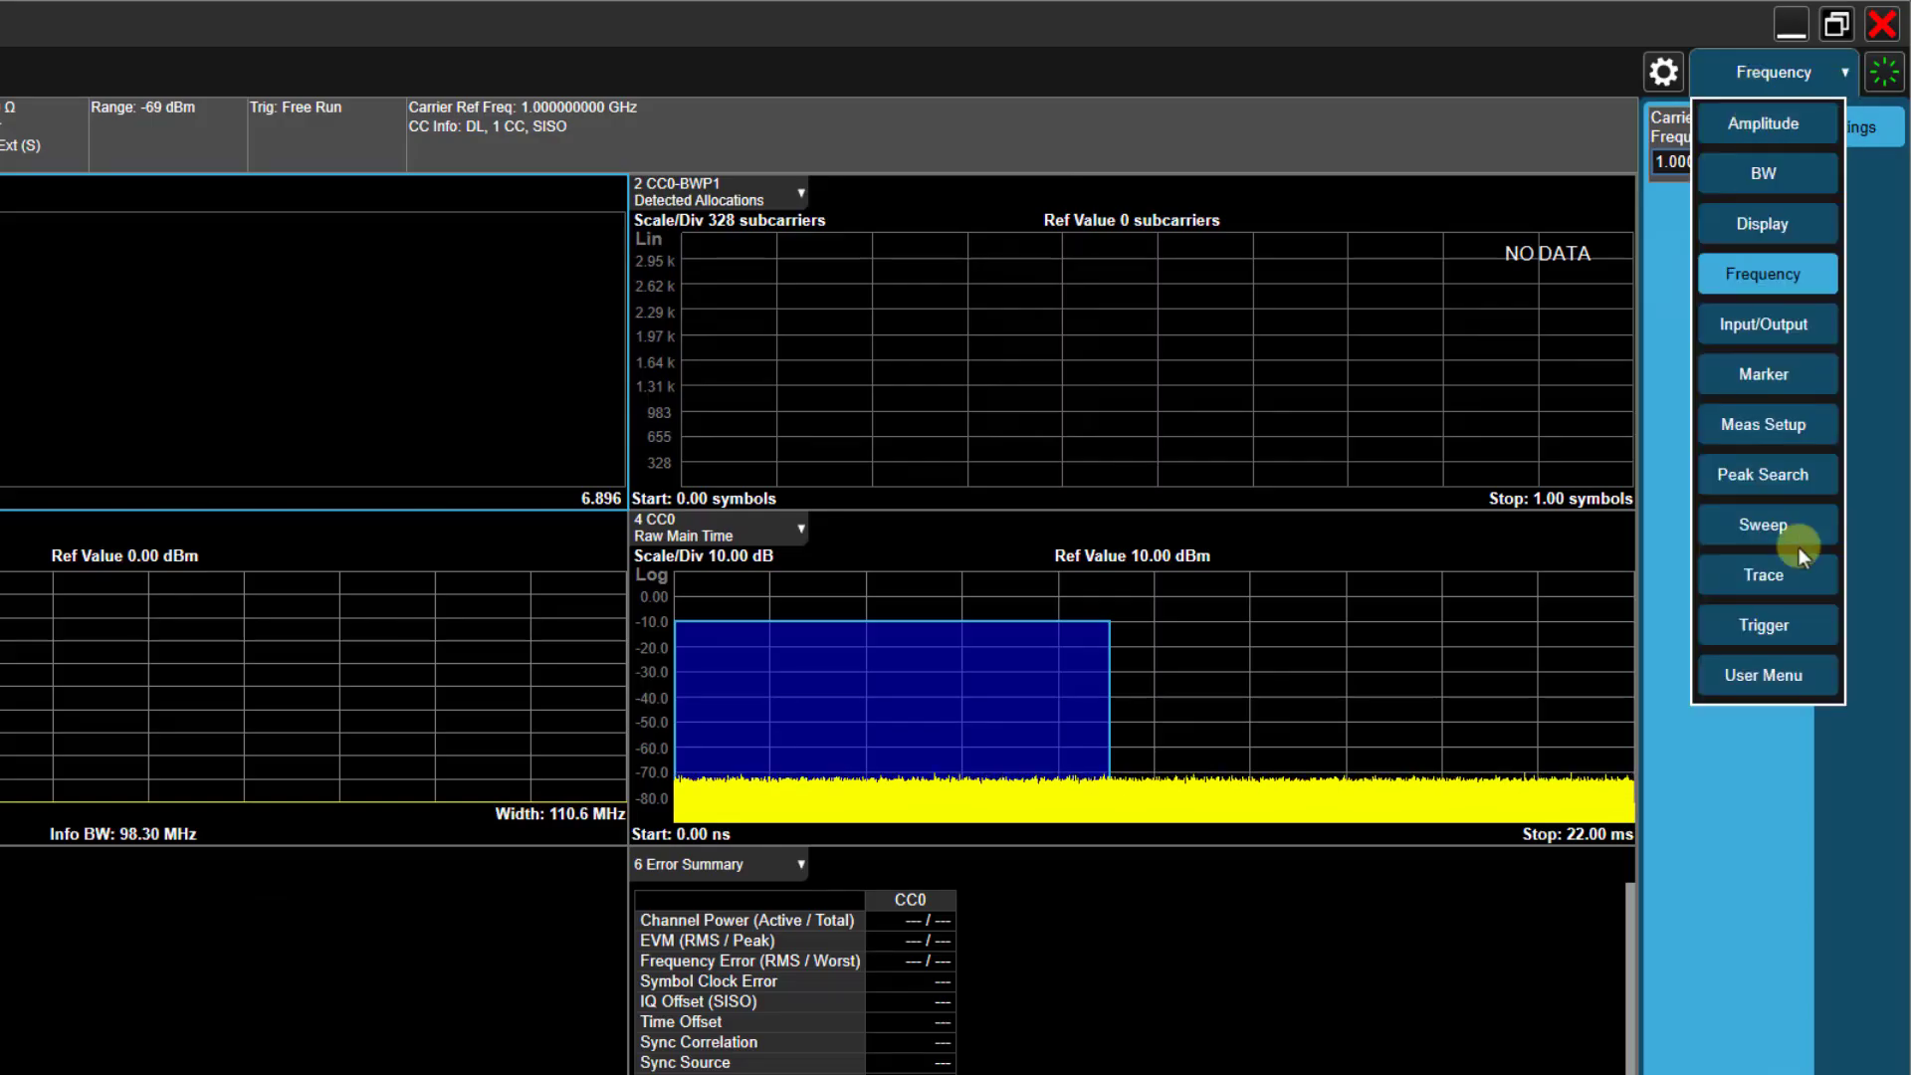
{"action": "left_click", "coordinate": [1750, 331]}
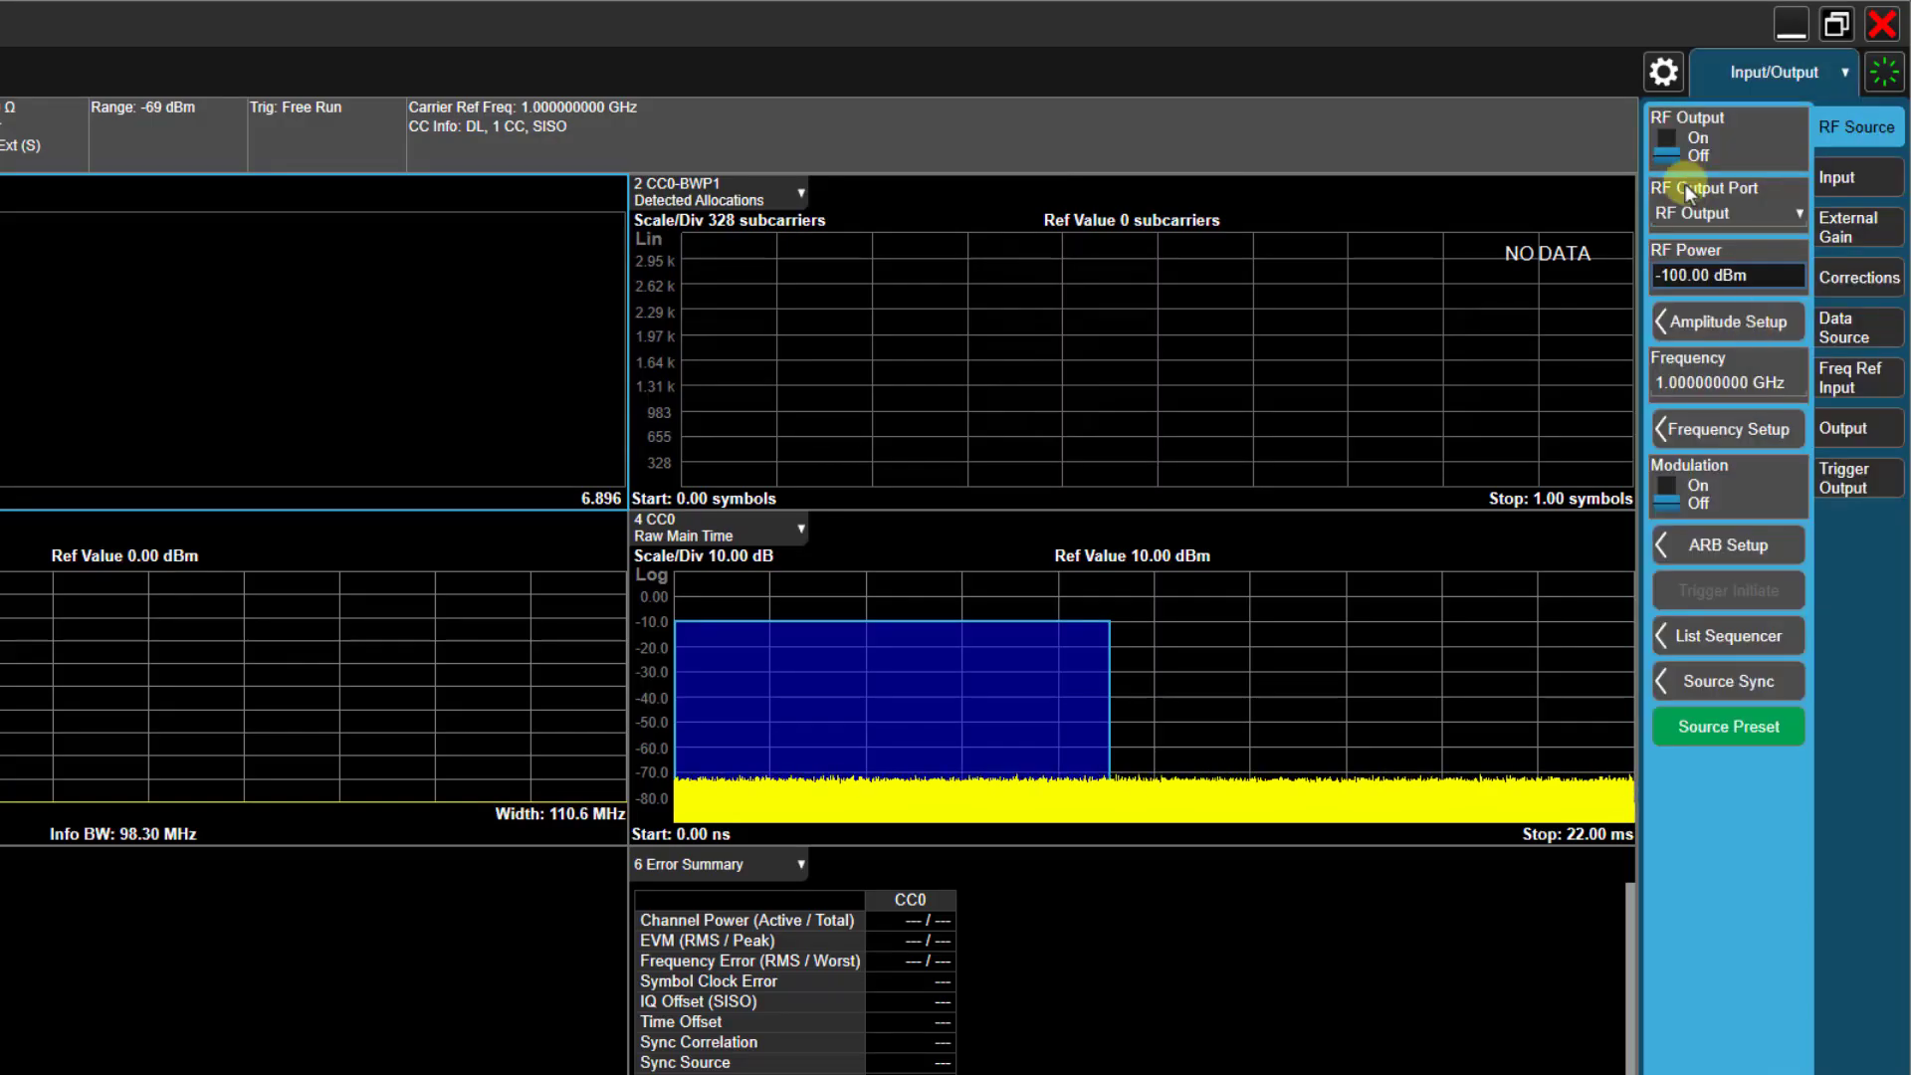
{"action": "left_click", "coordinate": [1676, 278]}
{"action": "left_click", "coordinate": [1352, 394]}
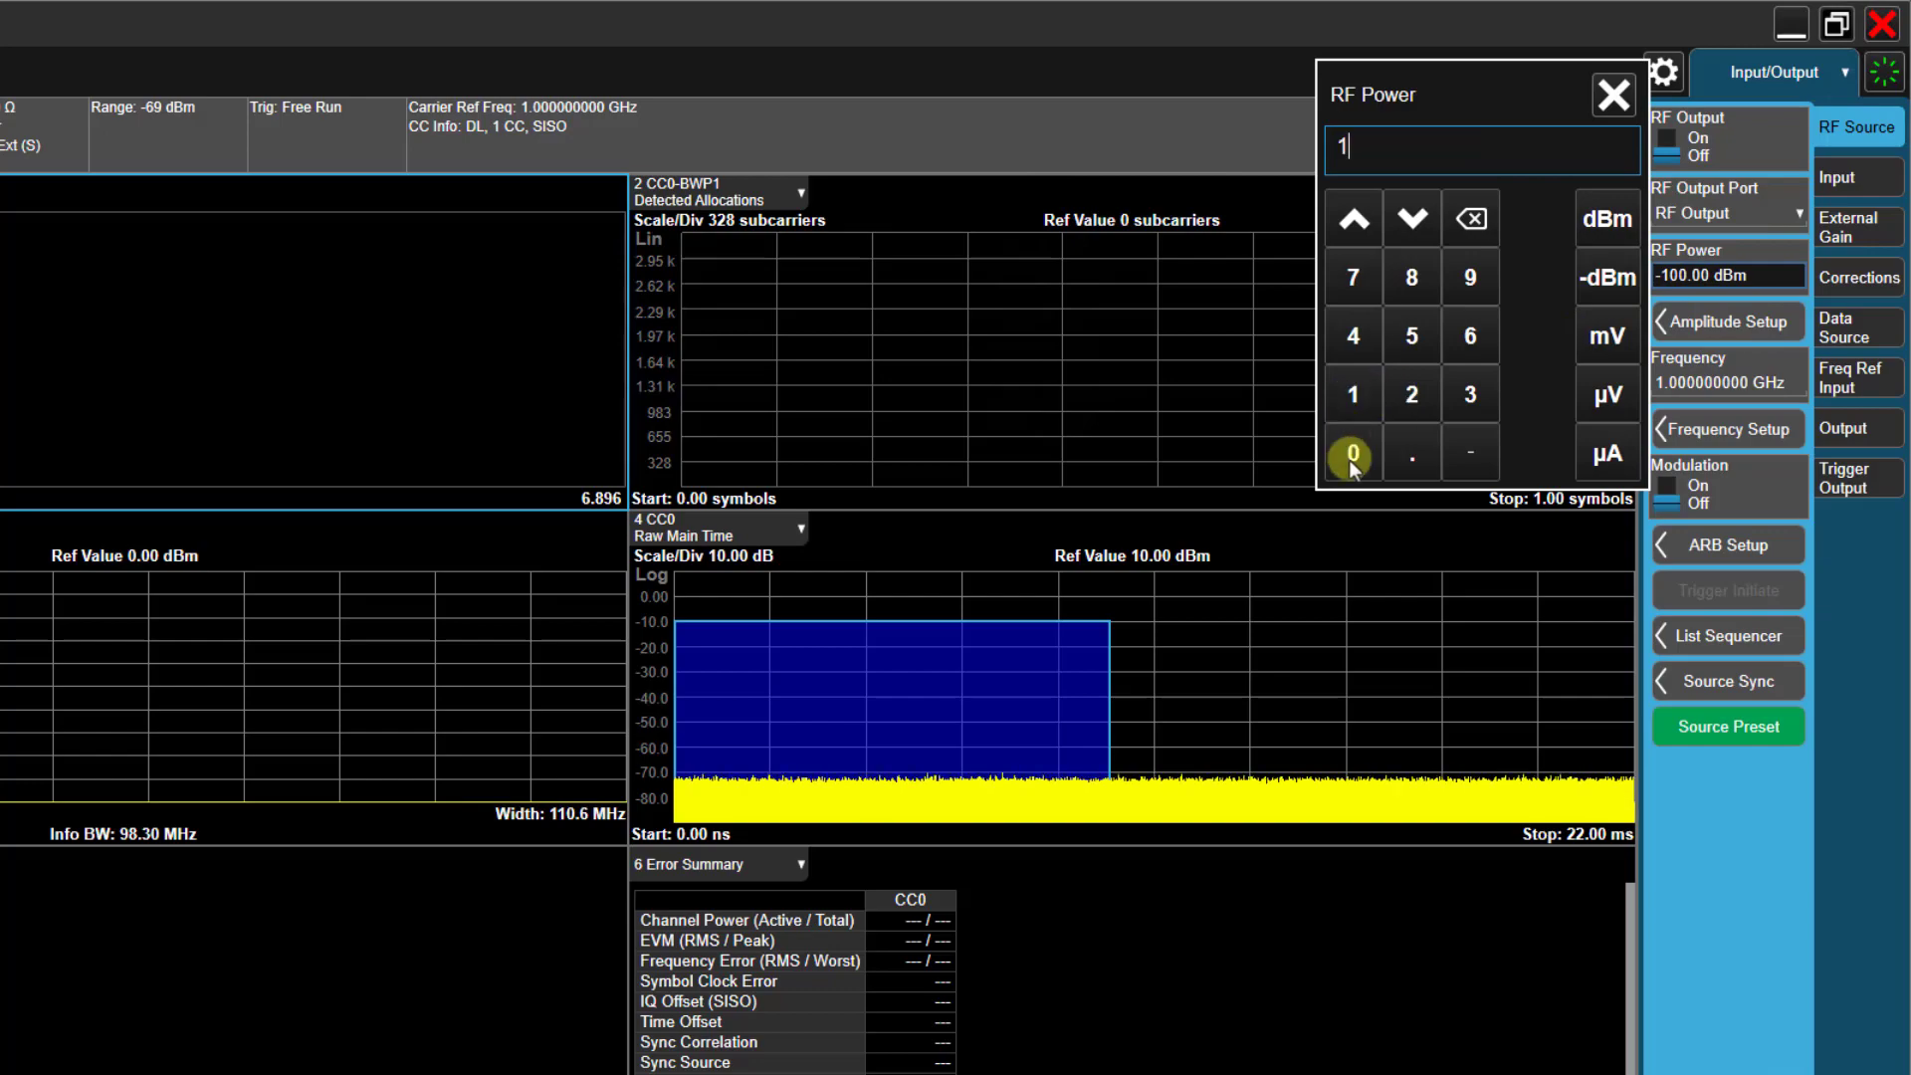
{"action": "left_click", "coordinate": [1349, 456]}
{"action": "left_click", "coordinate": [1596, 275]}
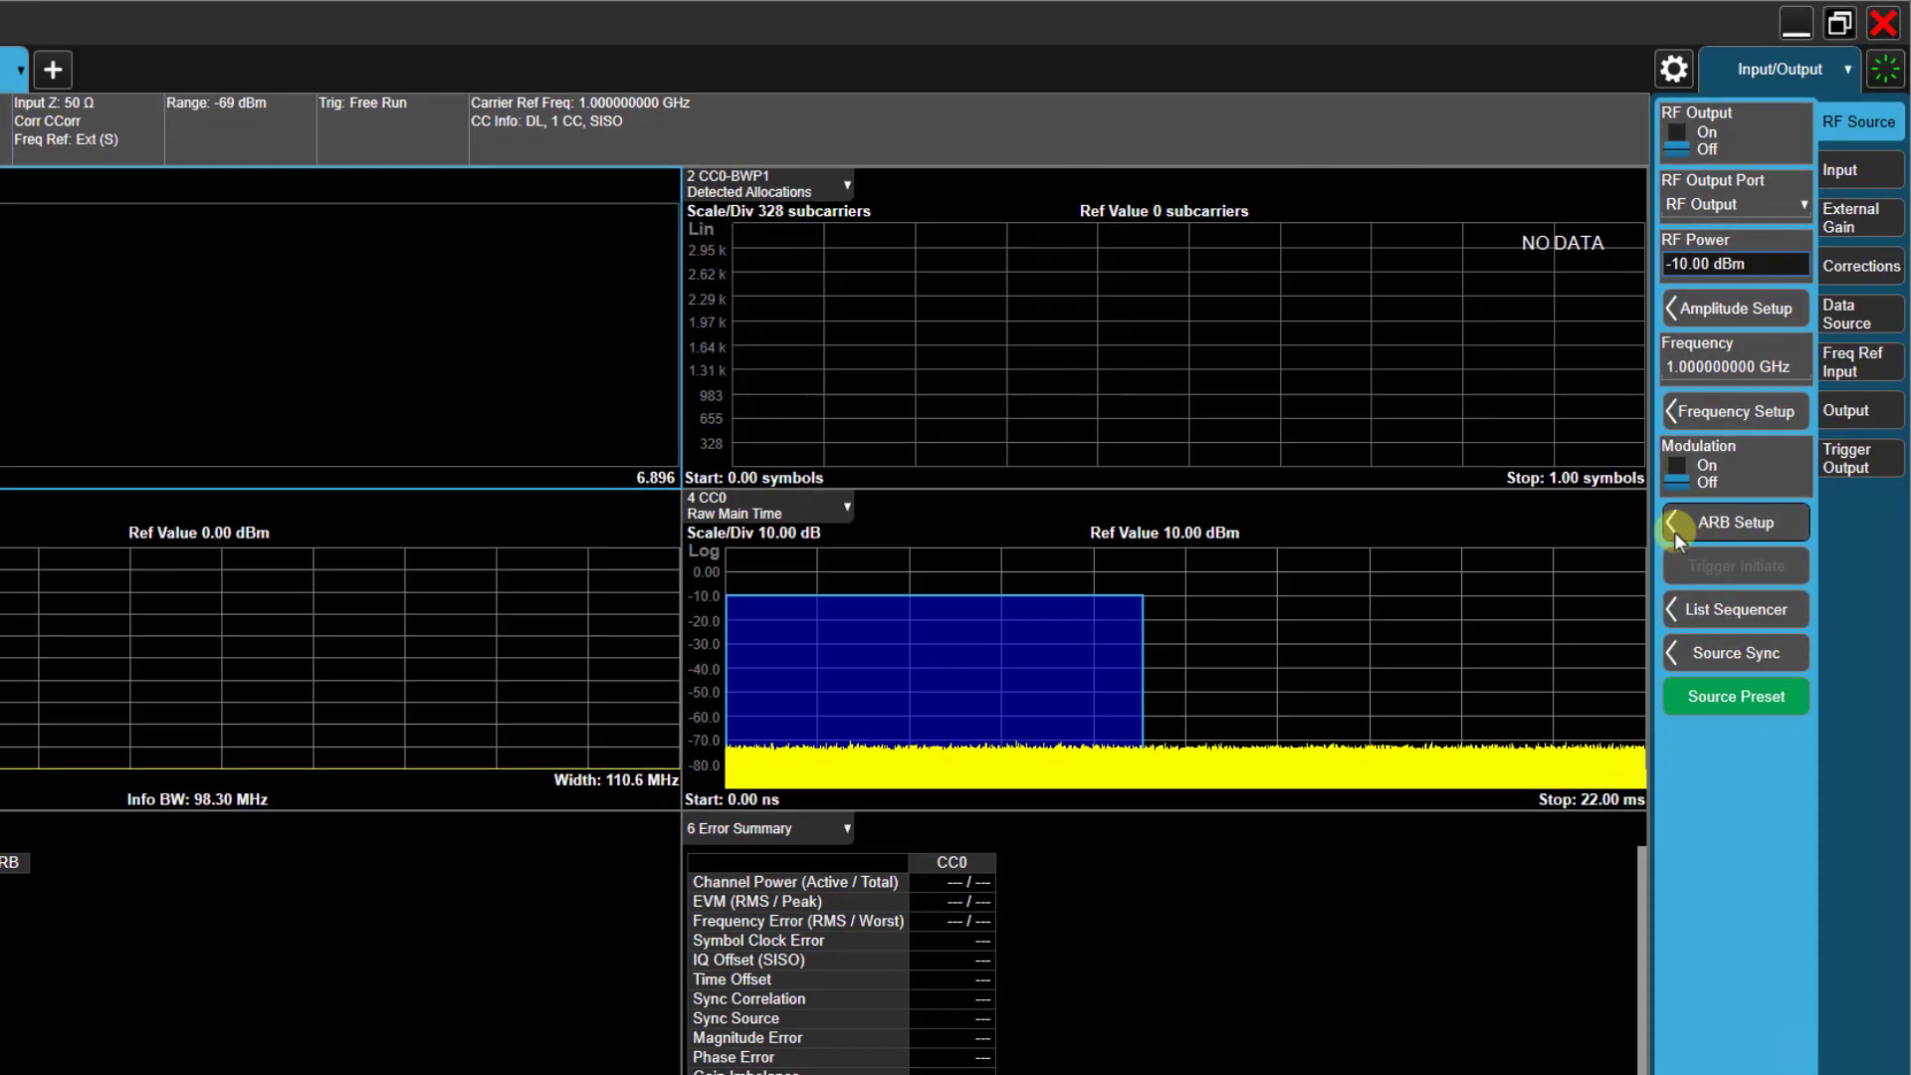
Load the four UL CP 4x4 100M waveform files (Ant0–Ant3) into ARB memory.
{"action": "left_click", "coordinate": [1672, 537]}
{"action": "left_click", "coordinate": [486, 696]}
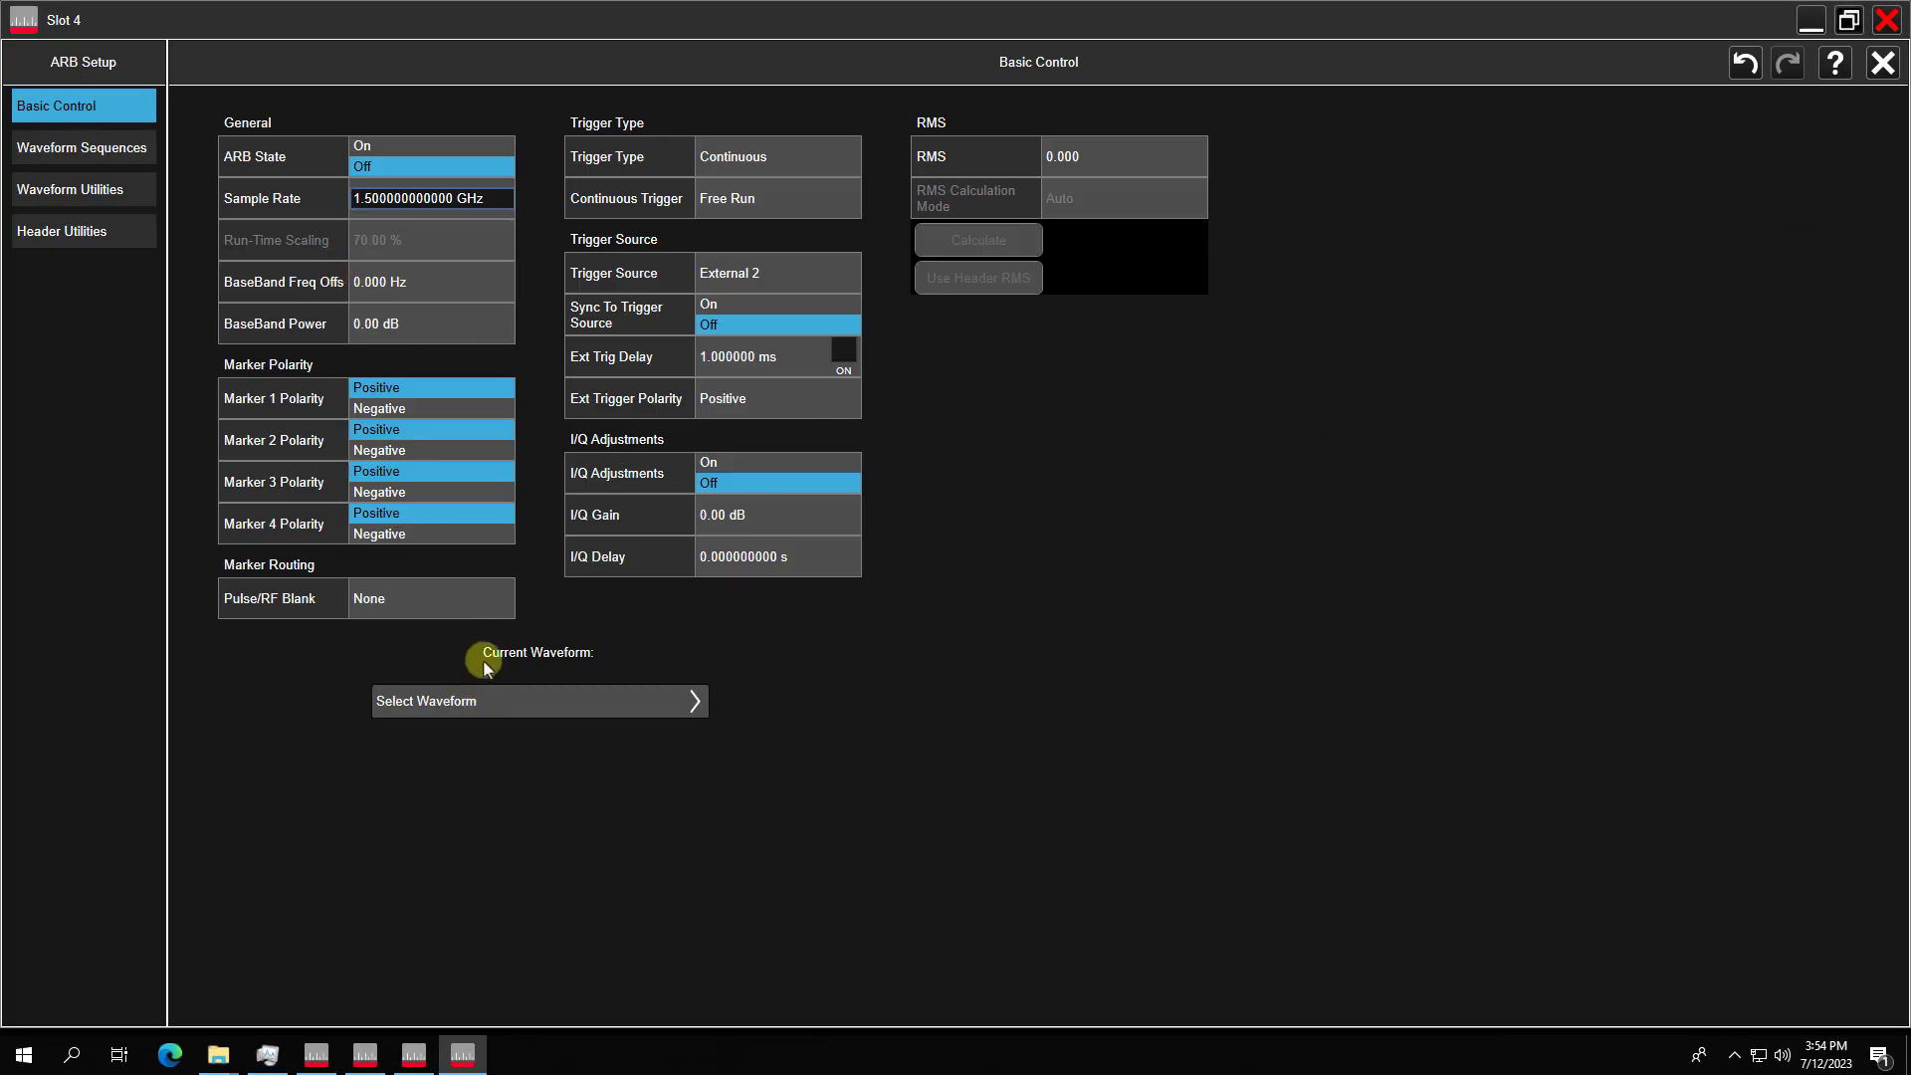
{"action": "left_click", "coordinate": [489, 571]}
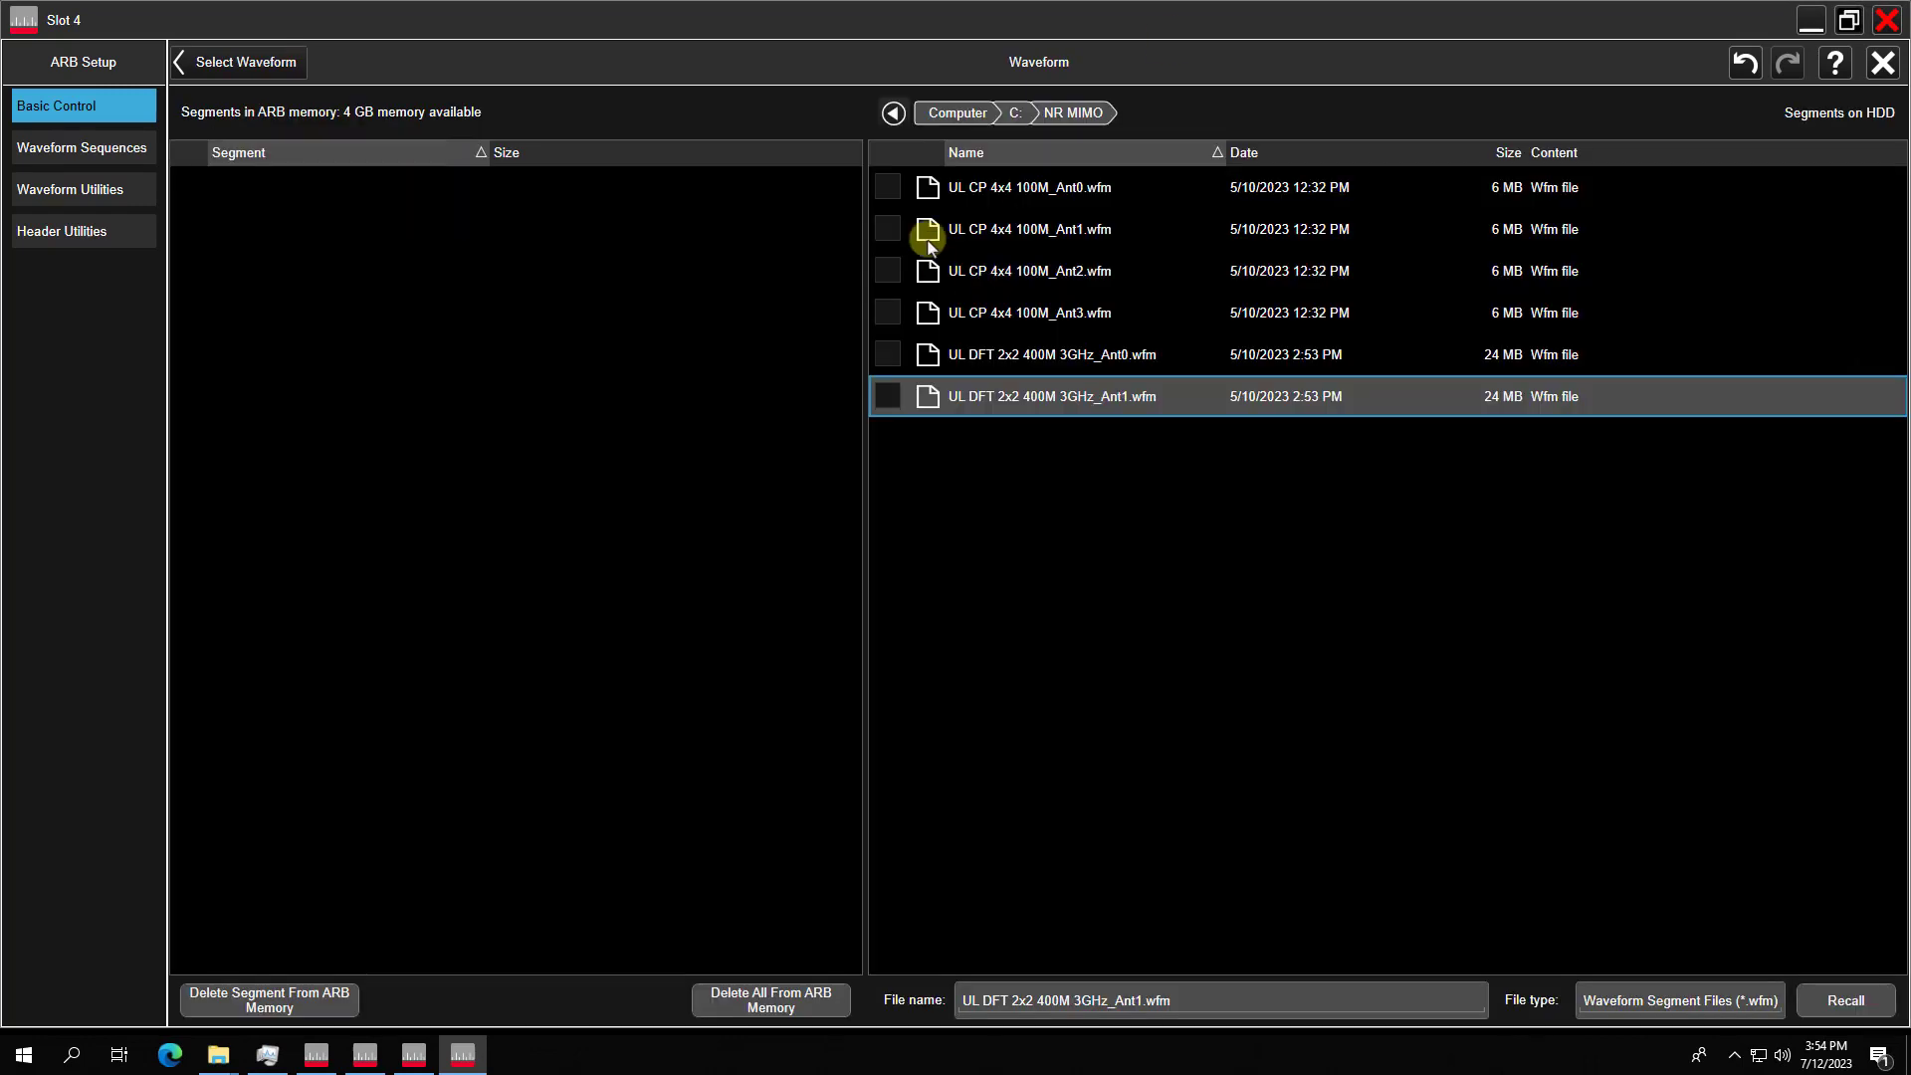
{"action": "left_click", "coordinate": [888, 187]}
{"action": "left_click", "coordinate": [888, 228]}
{"action": "left_click", "coordinate": [887, 271]}
{"action": "left_click", "coordinate": [888, 312]}
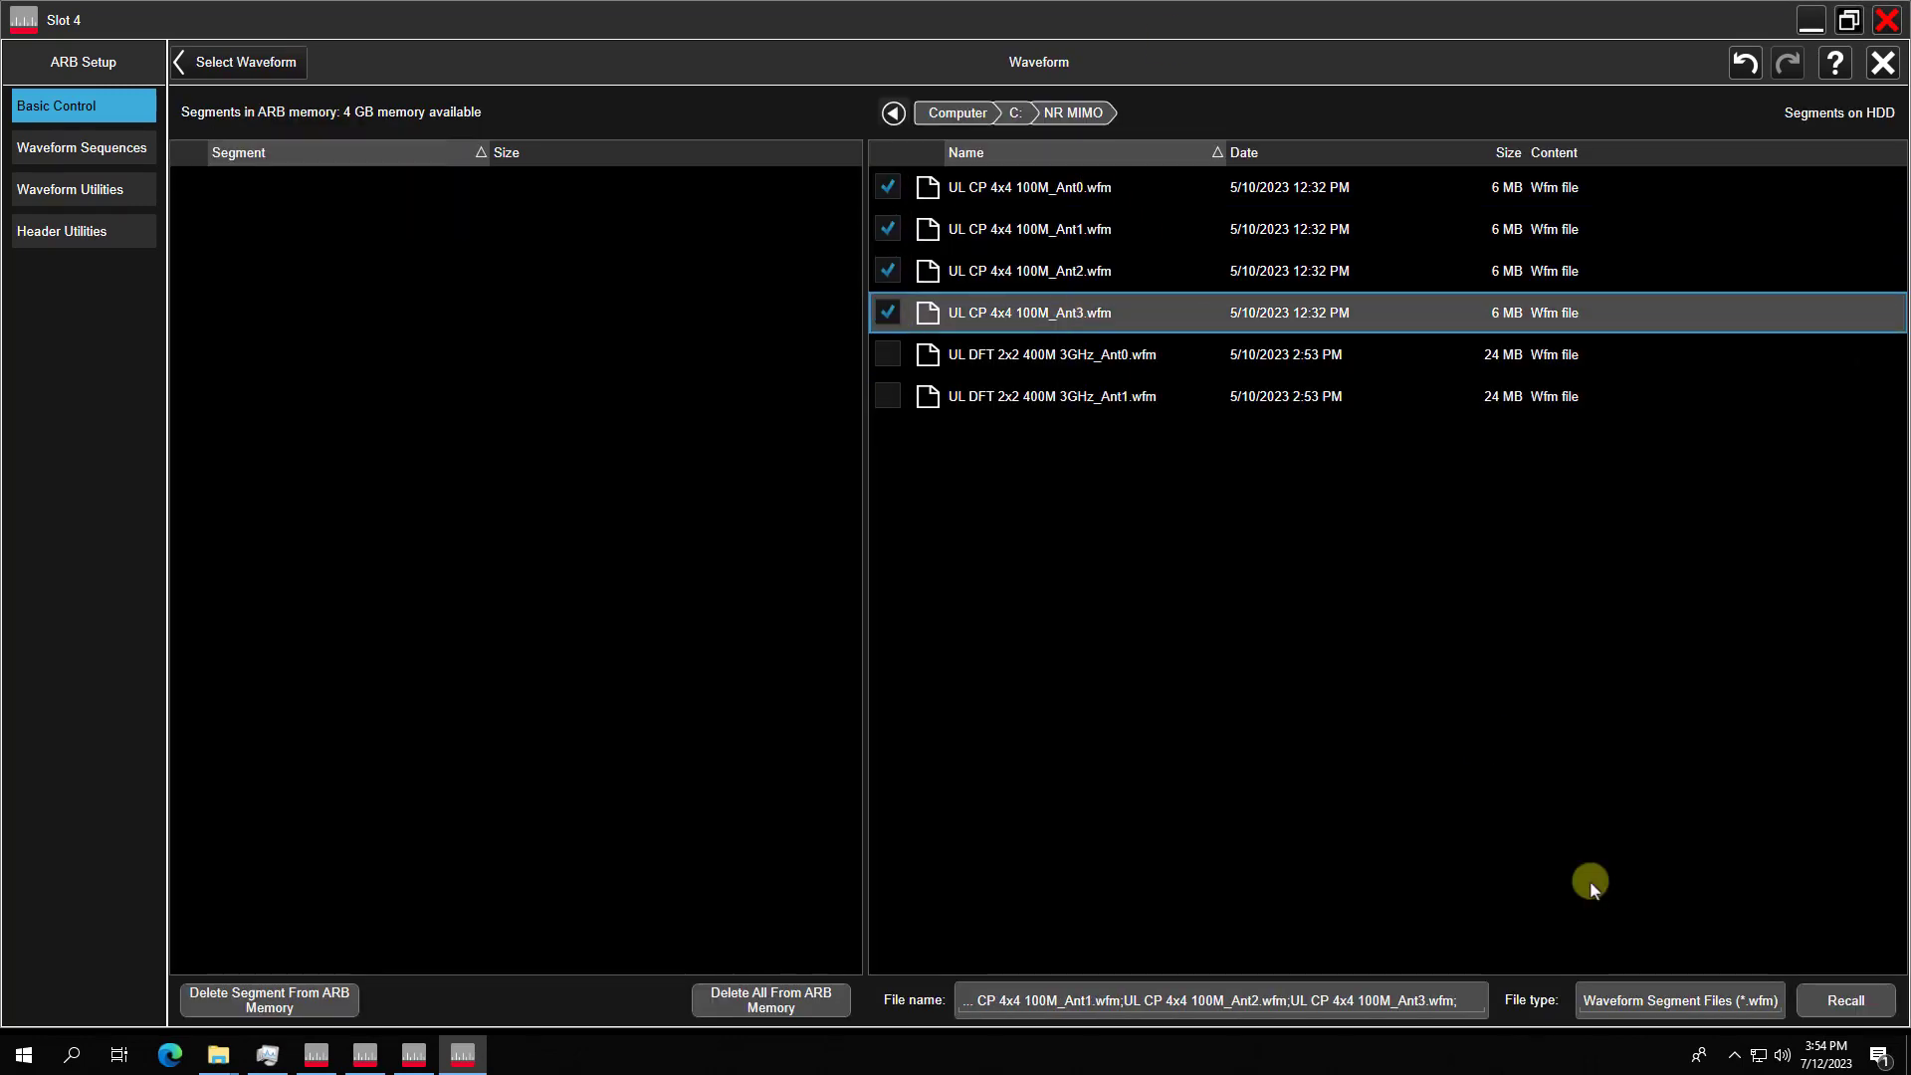
{"action": "left_click", "coordinate": [1800, 993]}
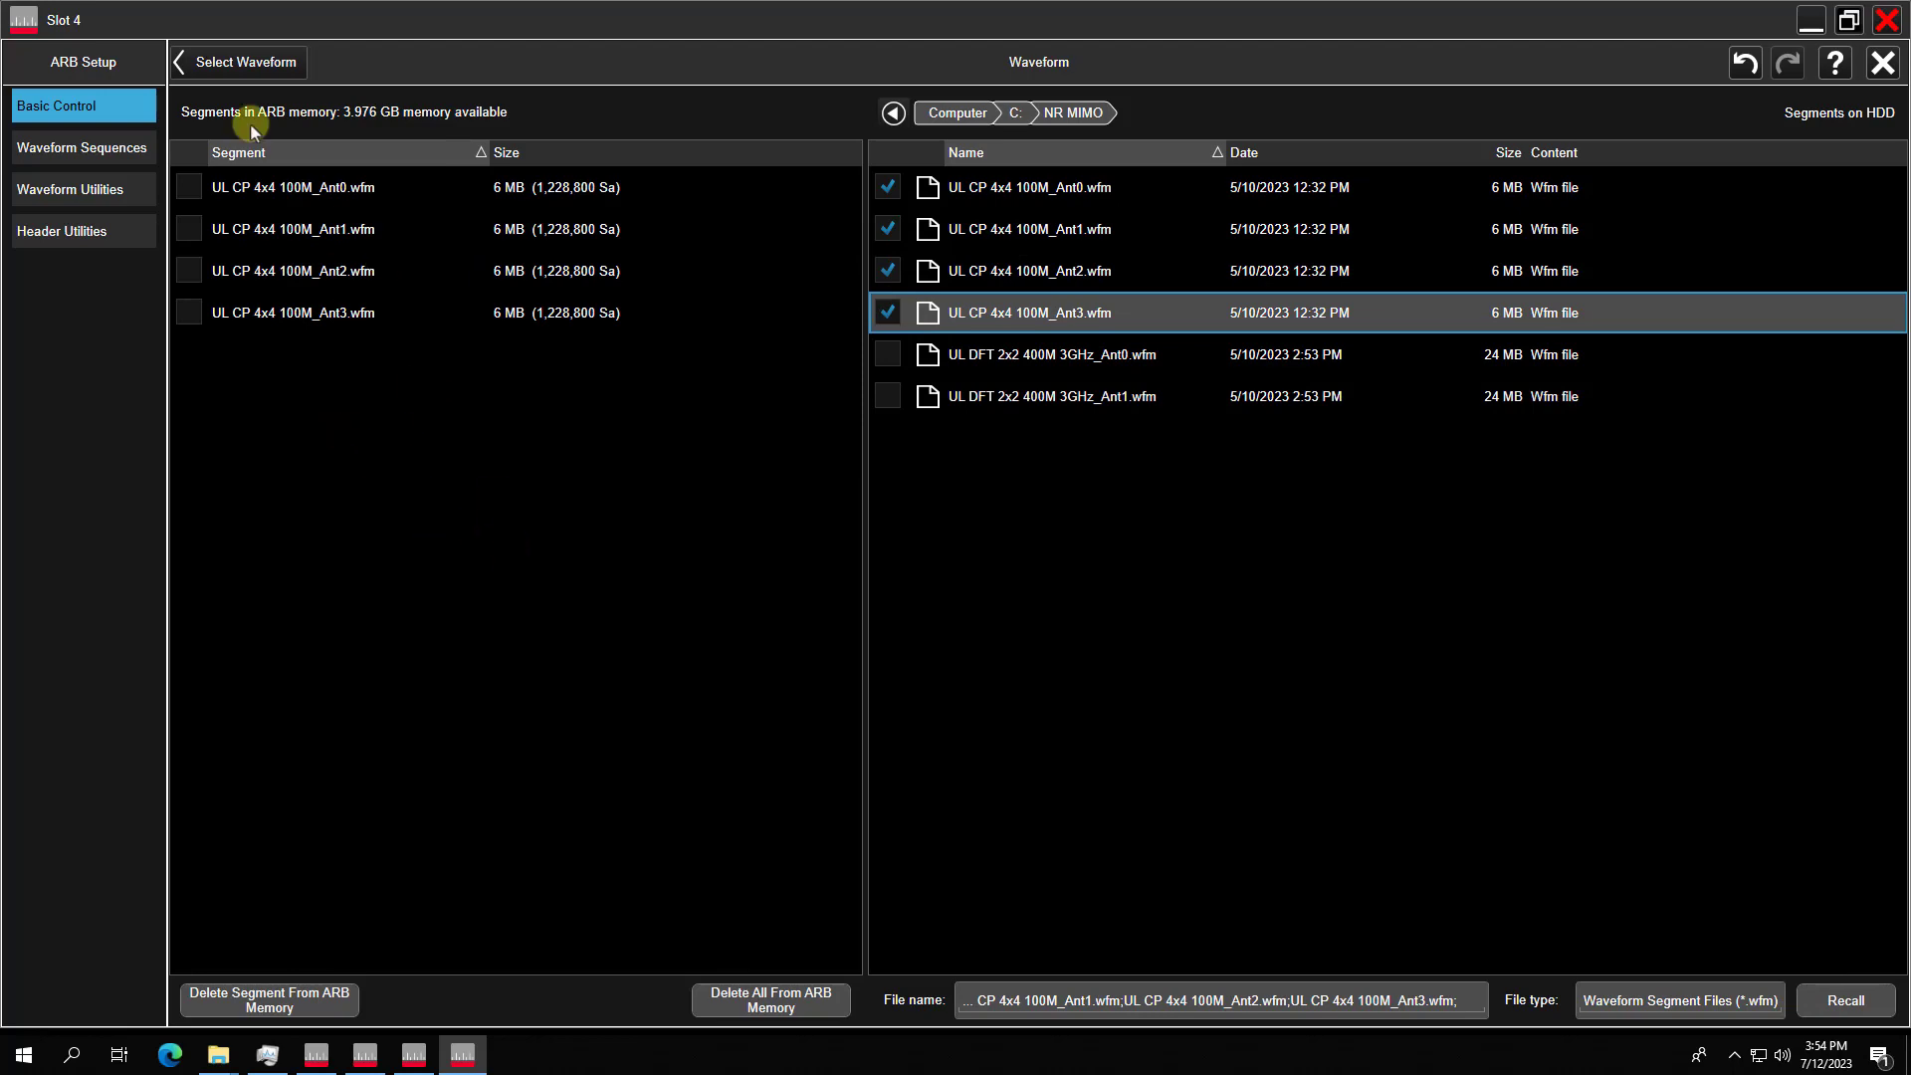
Select the Ant0 waveform and turn ARB playback on.
{"action": "left_click", "coordinate": [214, 58]}
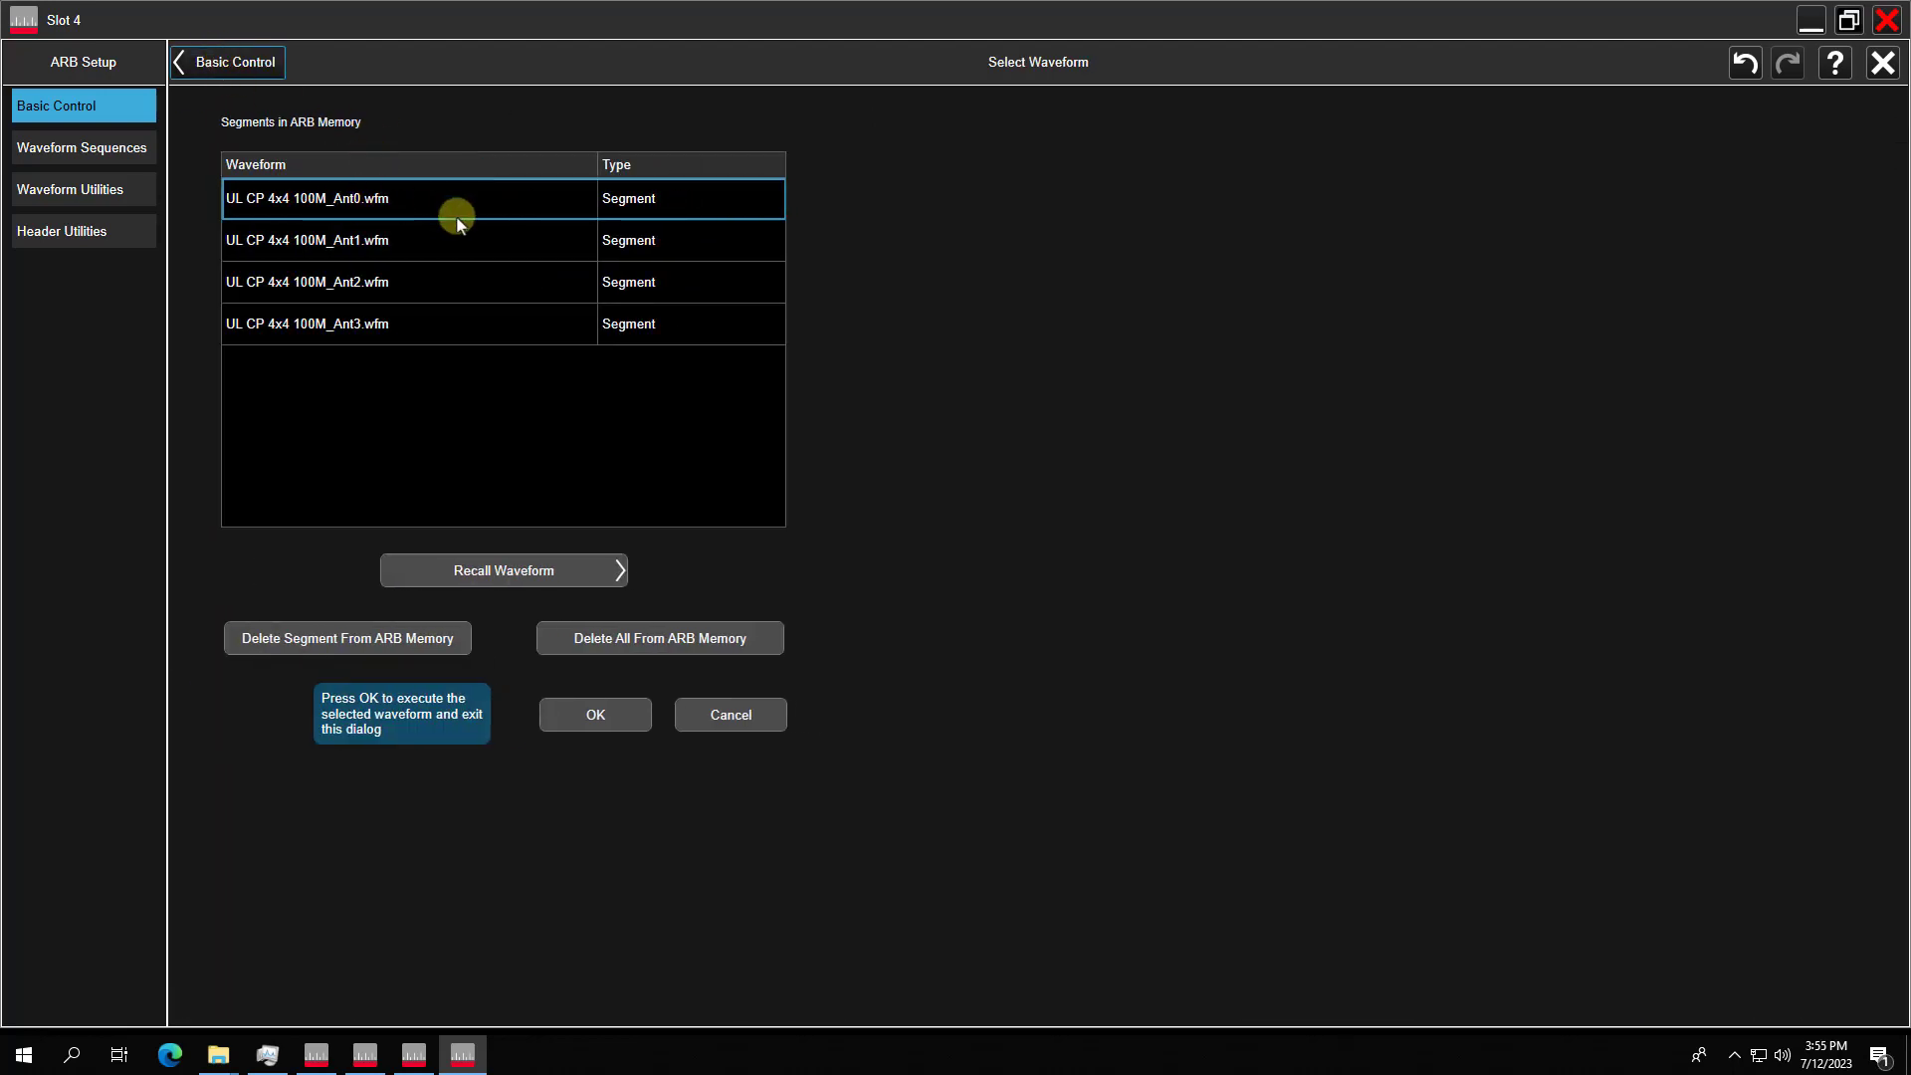
{"action": "left_click", "coordinate": [597, 714]}
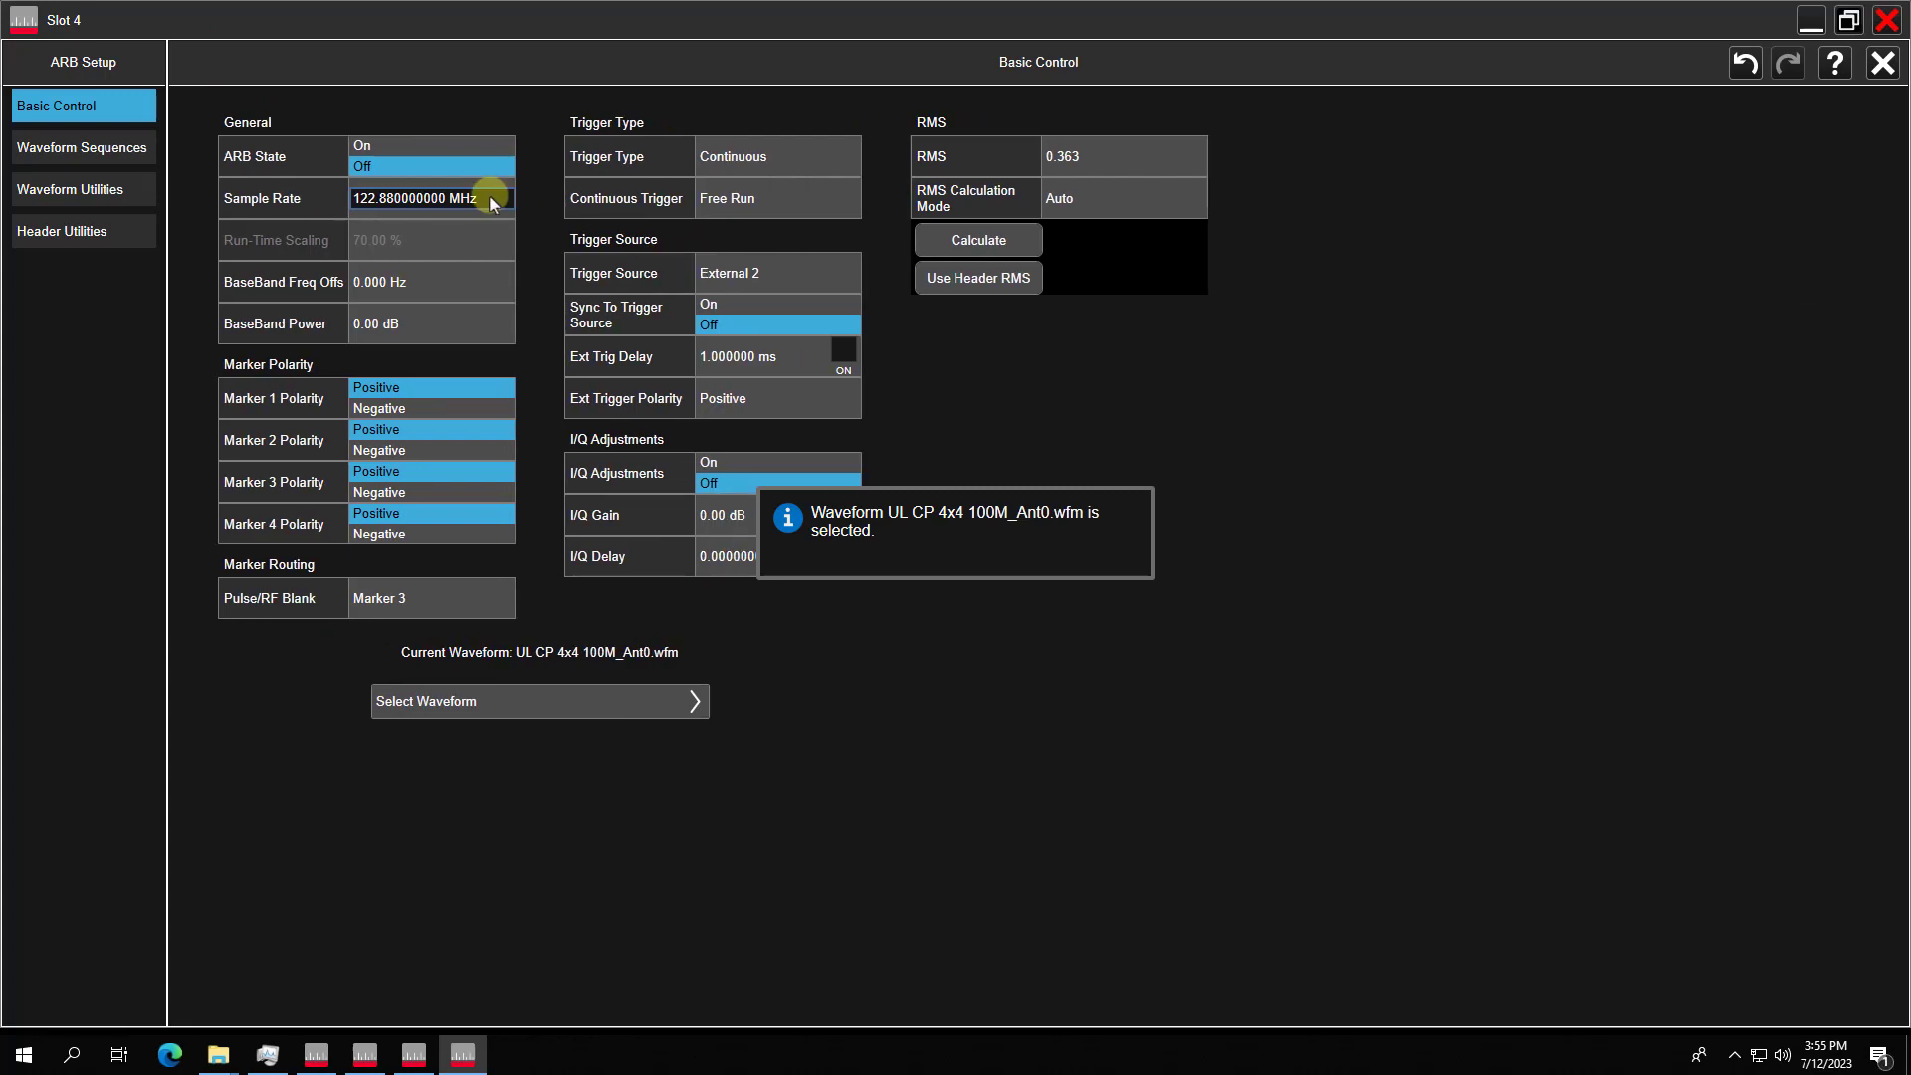
{"action": "left_click", "coordinate": [363, 147]}
Return to the analyzer screen and set the Slot 4 source frequency to 3.5 GHz.
{"action": "left_click", "coordinate": [1882, 63]}
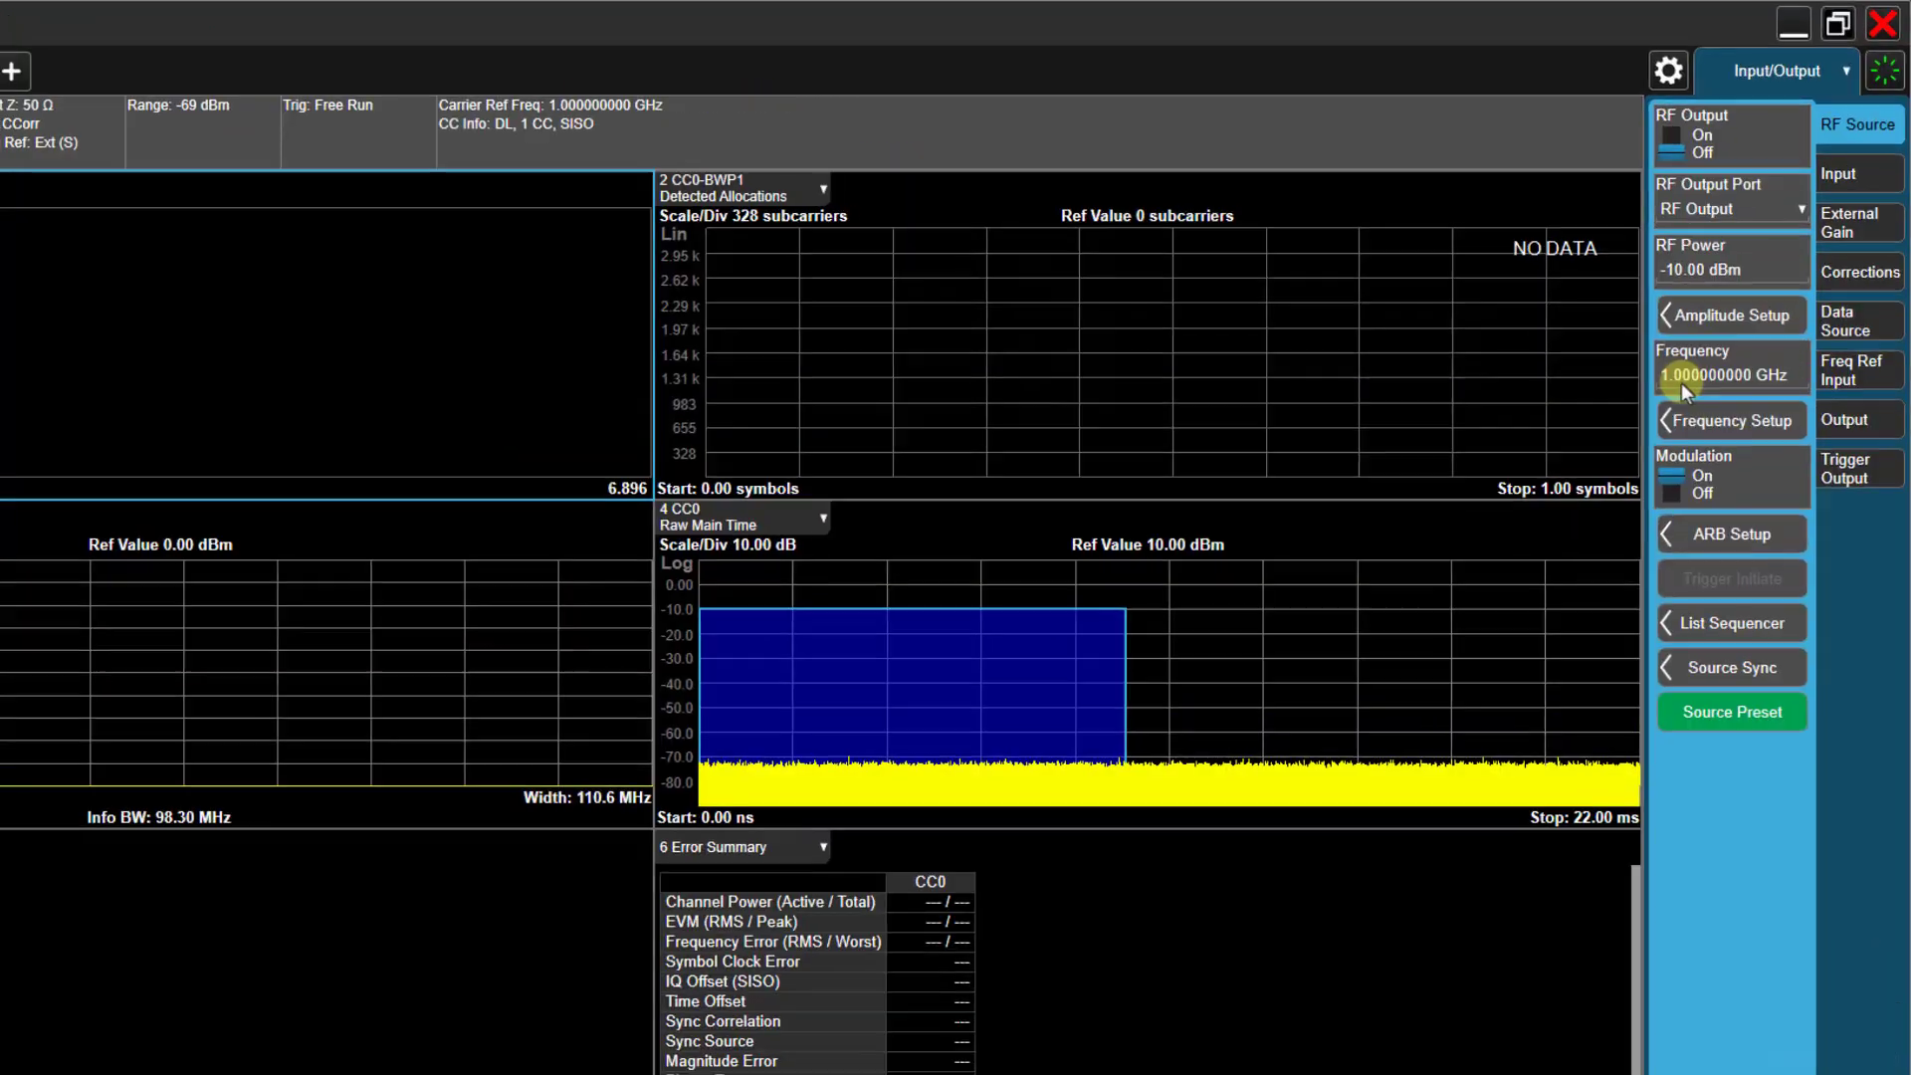
{"action": "left_click", "coordinate": [1680, 382]}
{"action": "left_click", "coordinate": [1477, 504]}
{"action": "left_click", "coordinate": [1426, 549]}
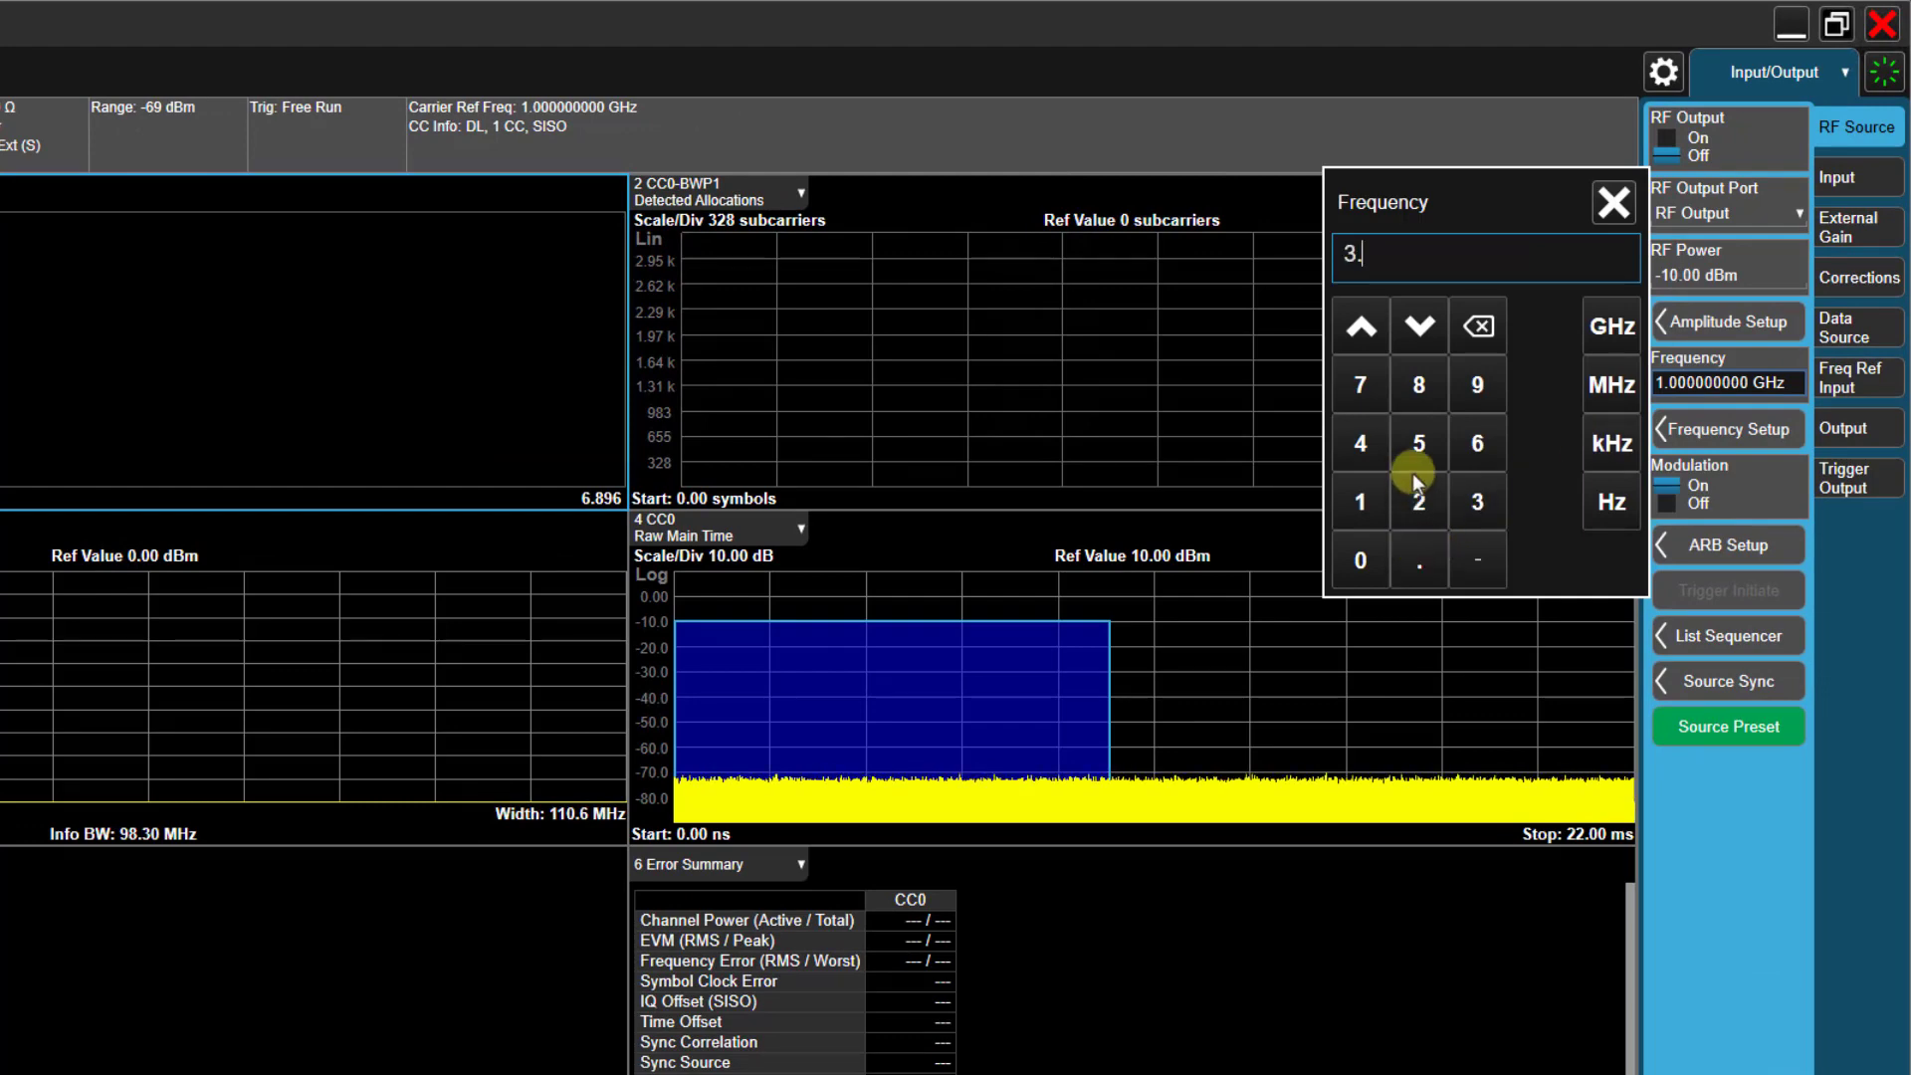
{"action": "left_click", "coordinate": [1420, 442]}
{"action": "left_click", "coordinate": [1593, 324]}
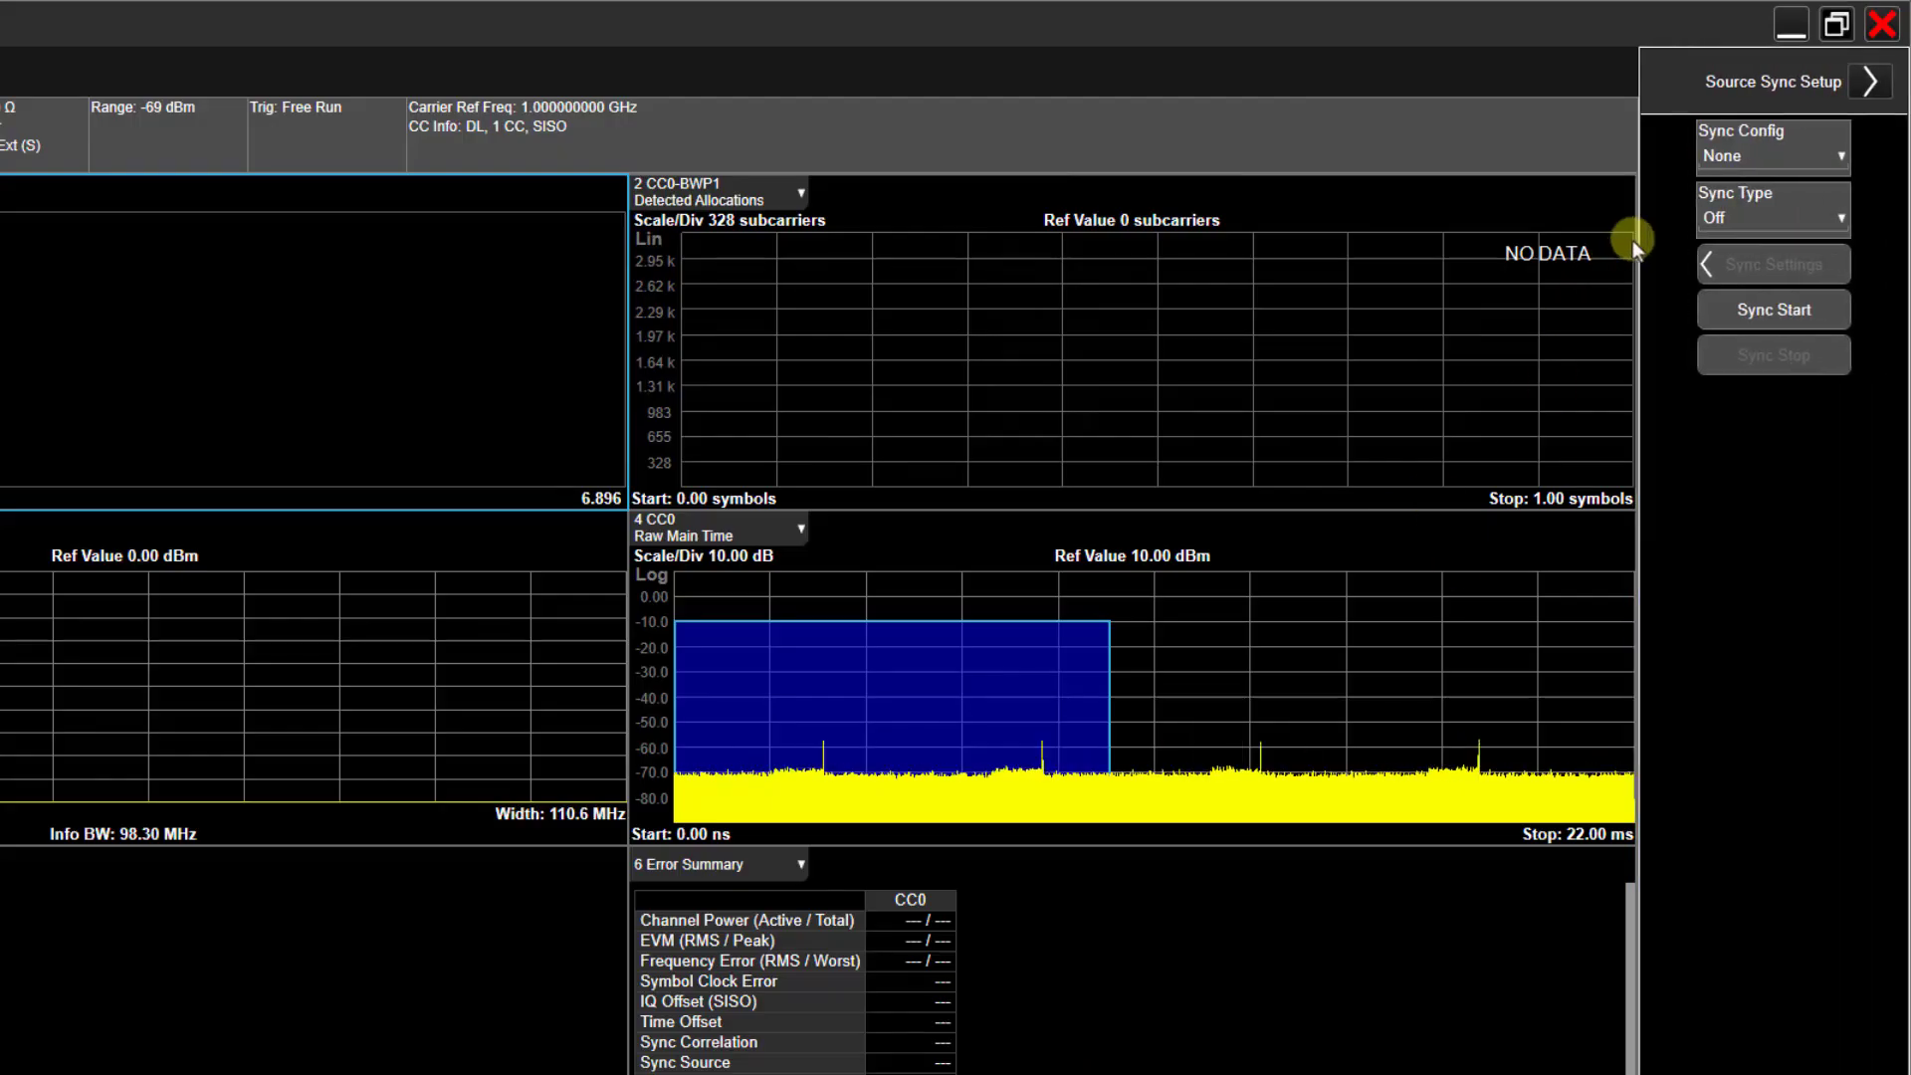
Set the sync configuration to 4x4 with this instrument as Primary.
{"action": "left_click", "coordinate": [1731, 153]}
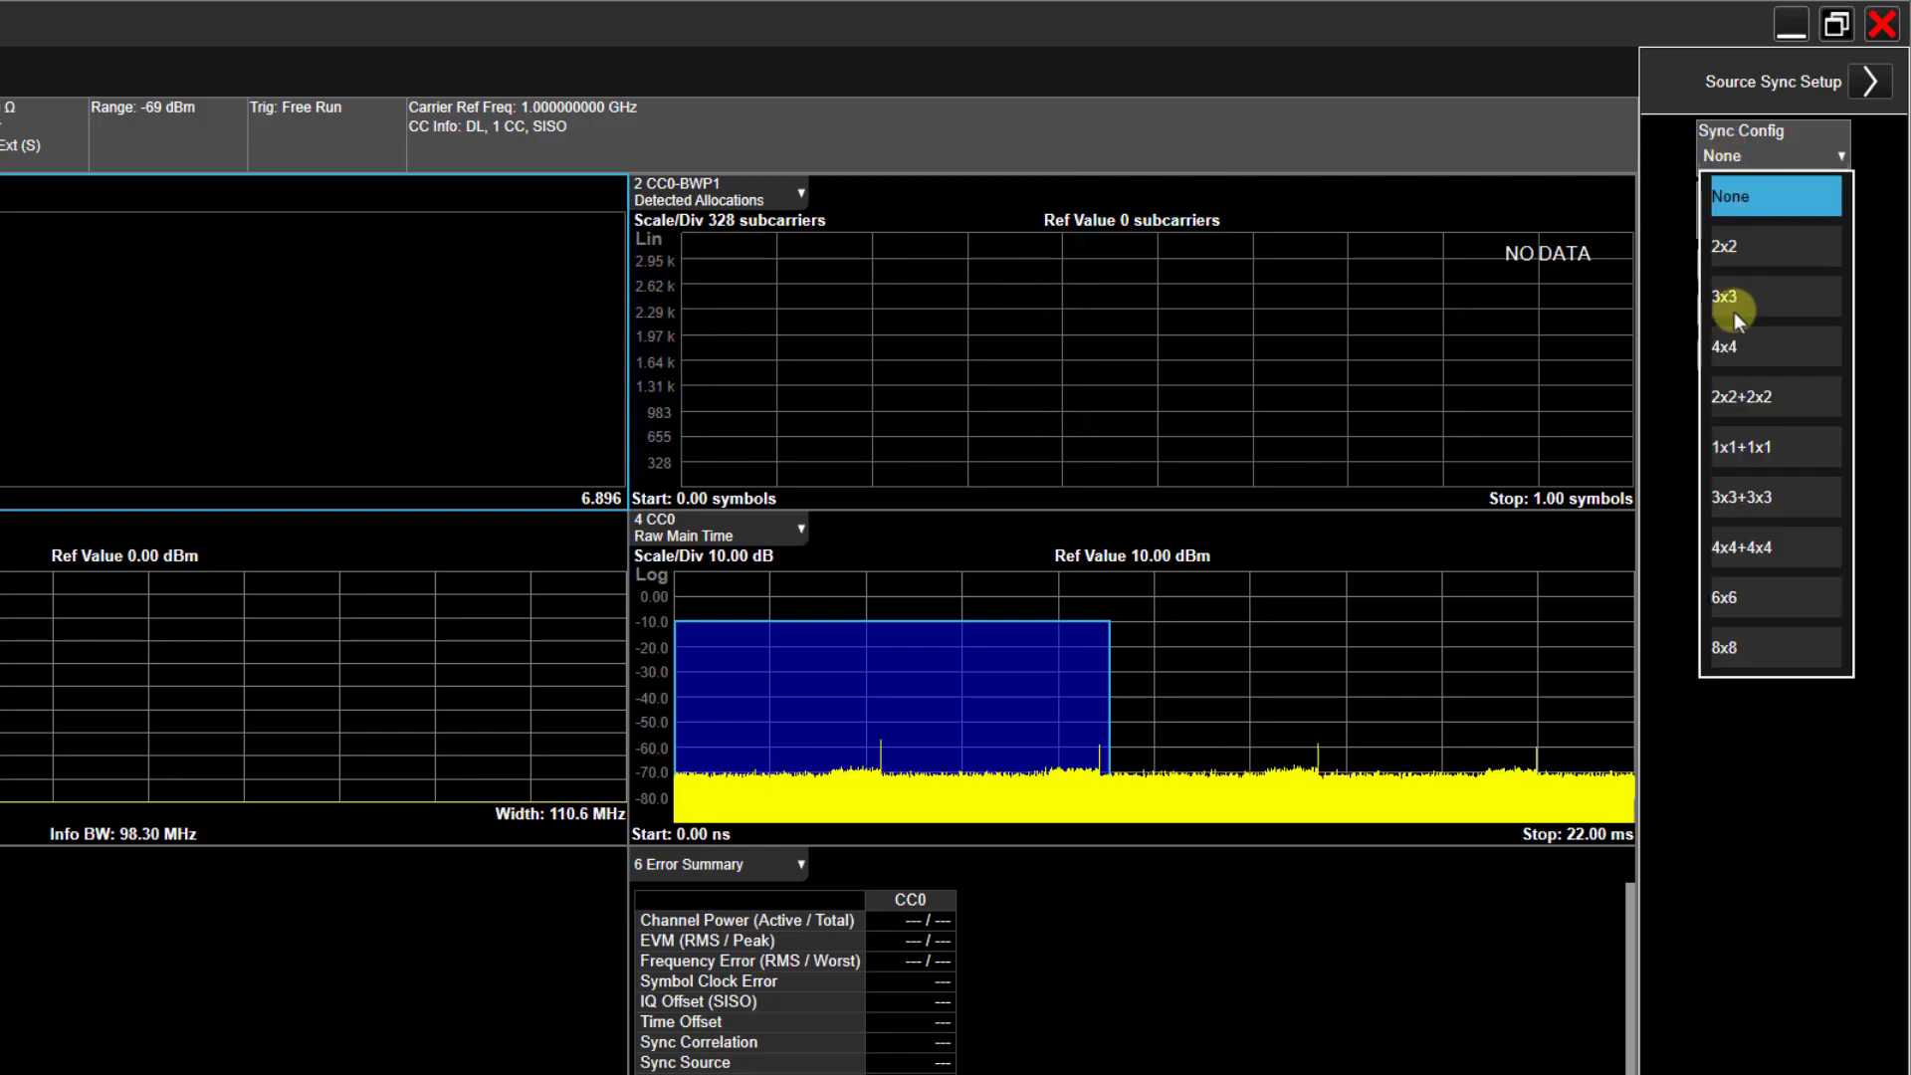
{"action": "left_click", "coordinate": [1729, 348]}
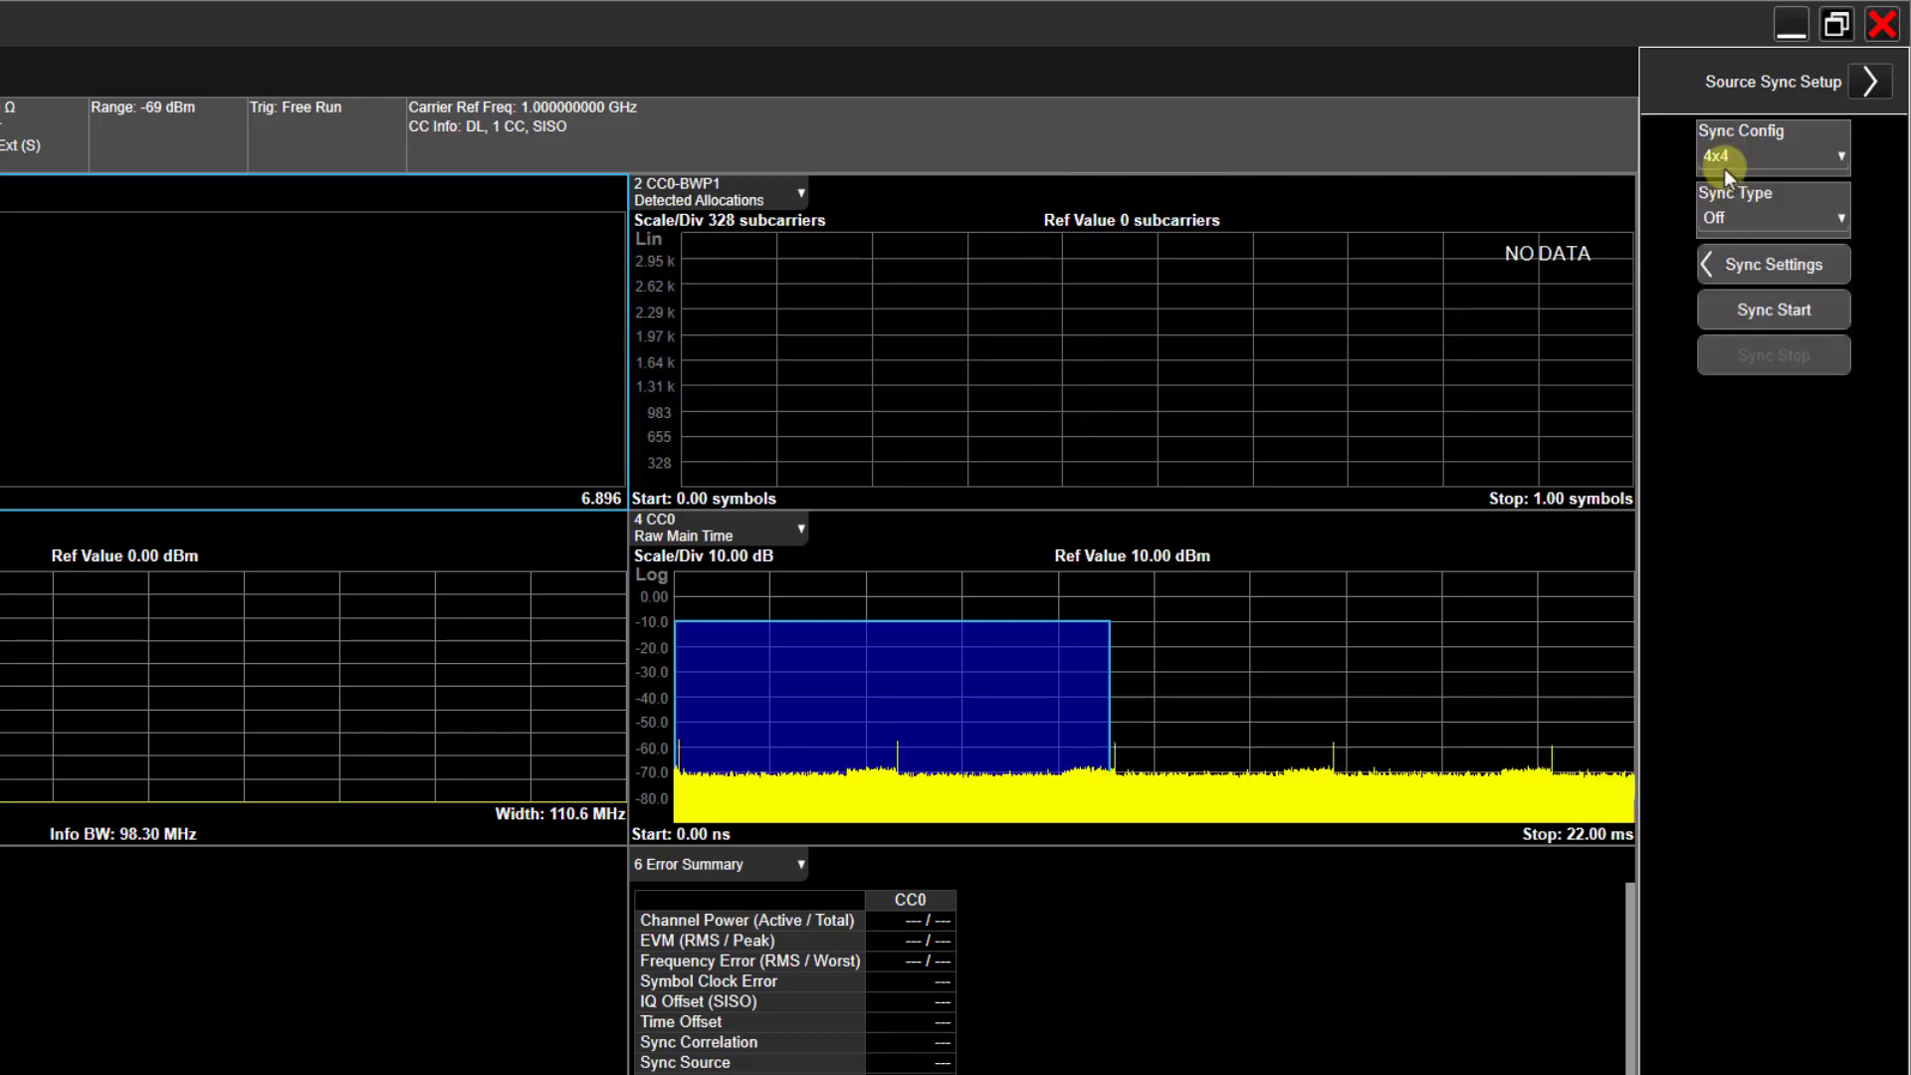
{"action": "left_click", "coordinate": [1727, 222]}
{"action": "left_click", "coordinate": [1722, 307]}
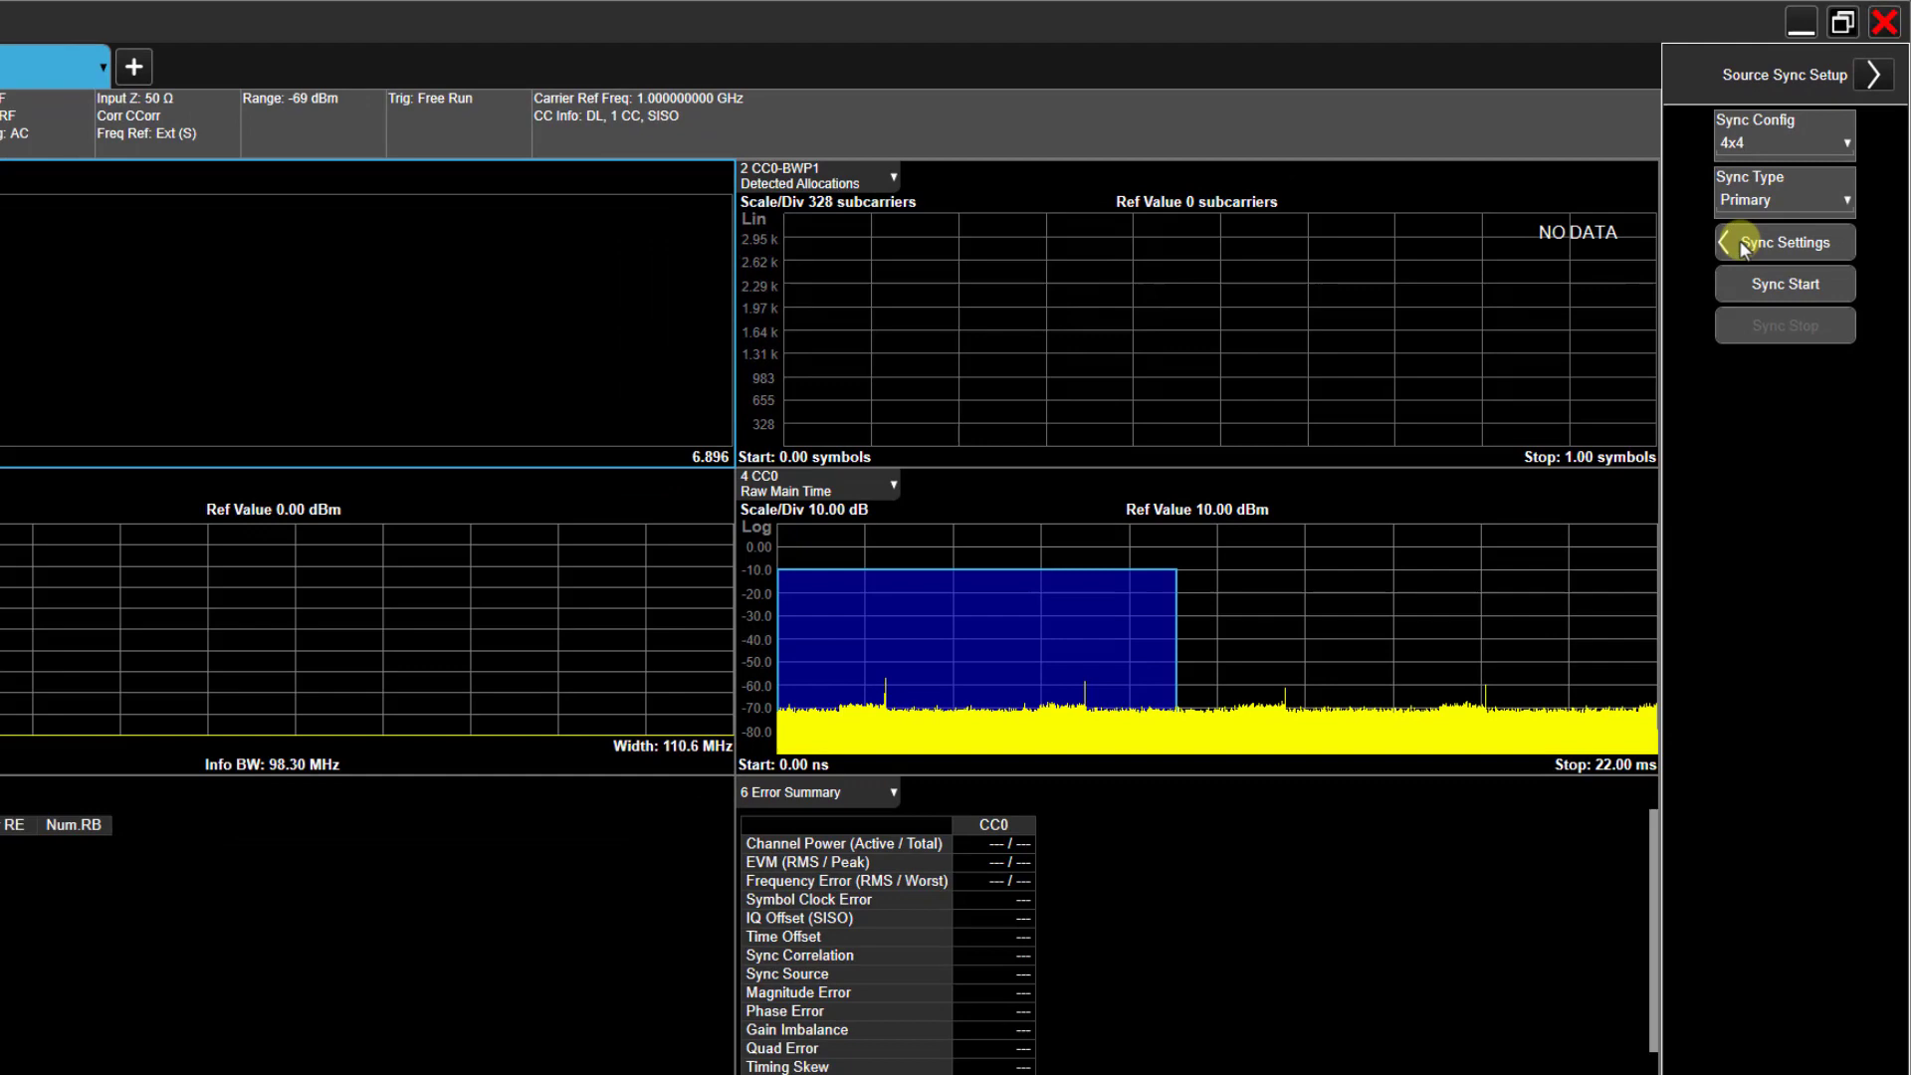
Add Secondary Devices 1–3 with sync settings on, then start source synchronization.
{"action": "left_click", "coordinate": [1742, 249]}
{"action": "left_click", "coordinate": [627, 262]}
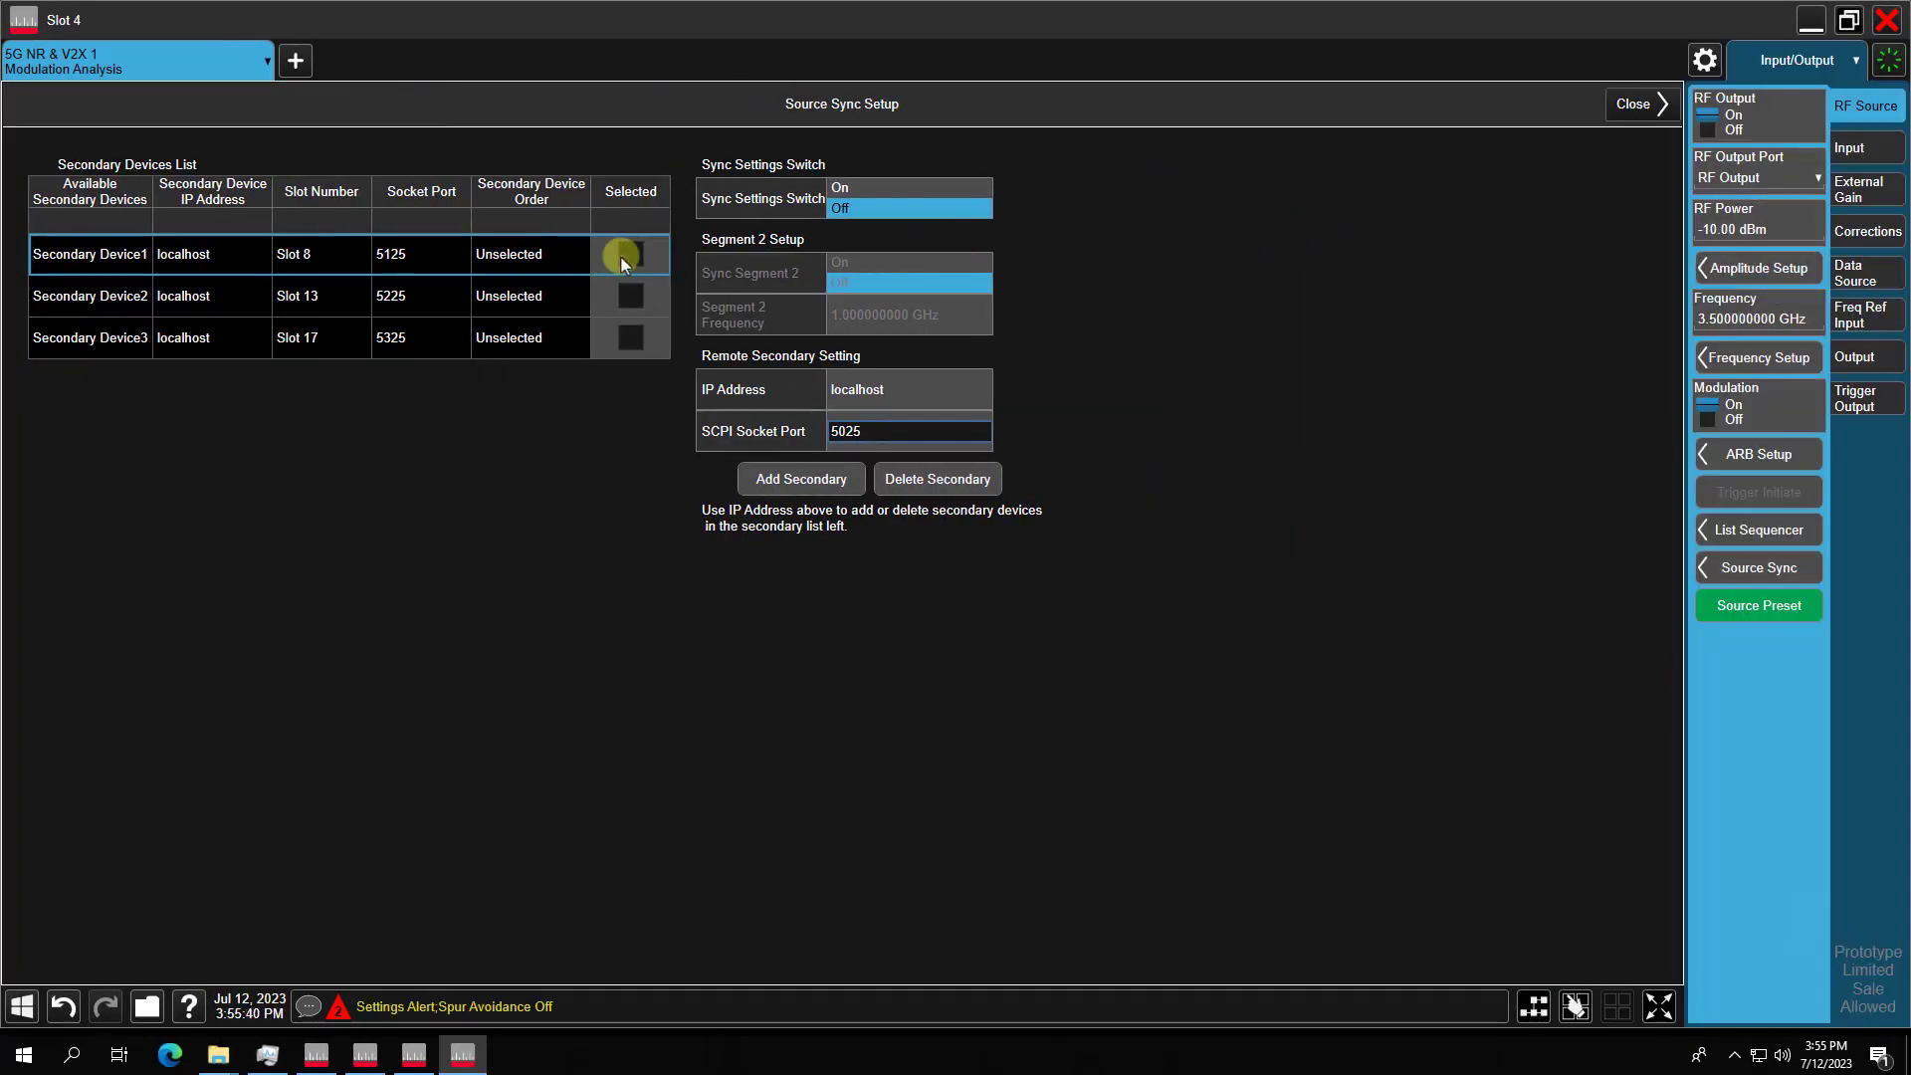
{"action": "left_click", "coordinate": [629, 295]}
{"action": "left_click", "coordinate": [624, 334]}
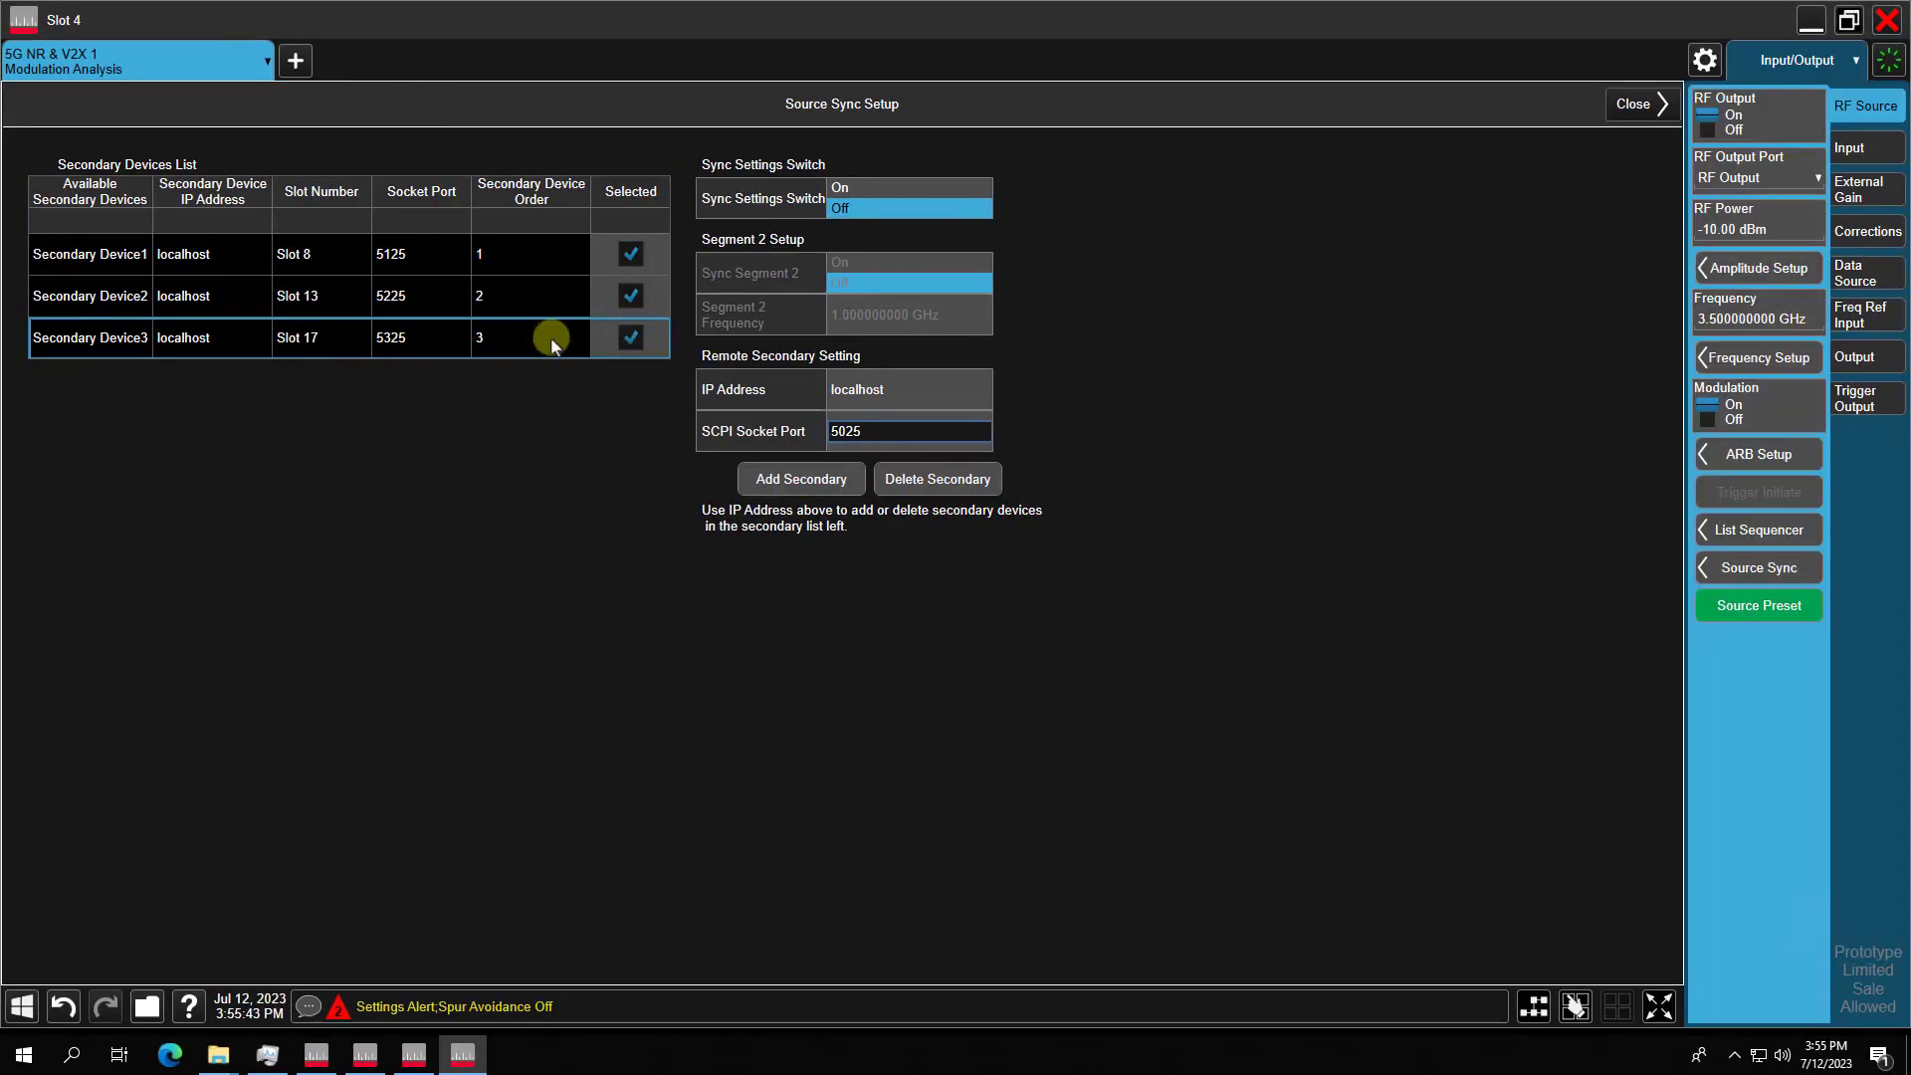
{"action": "left_click", "coordinate": [852, 193]}
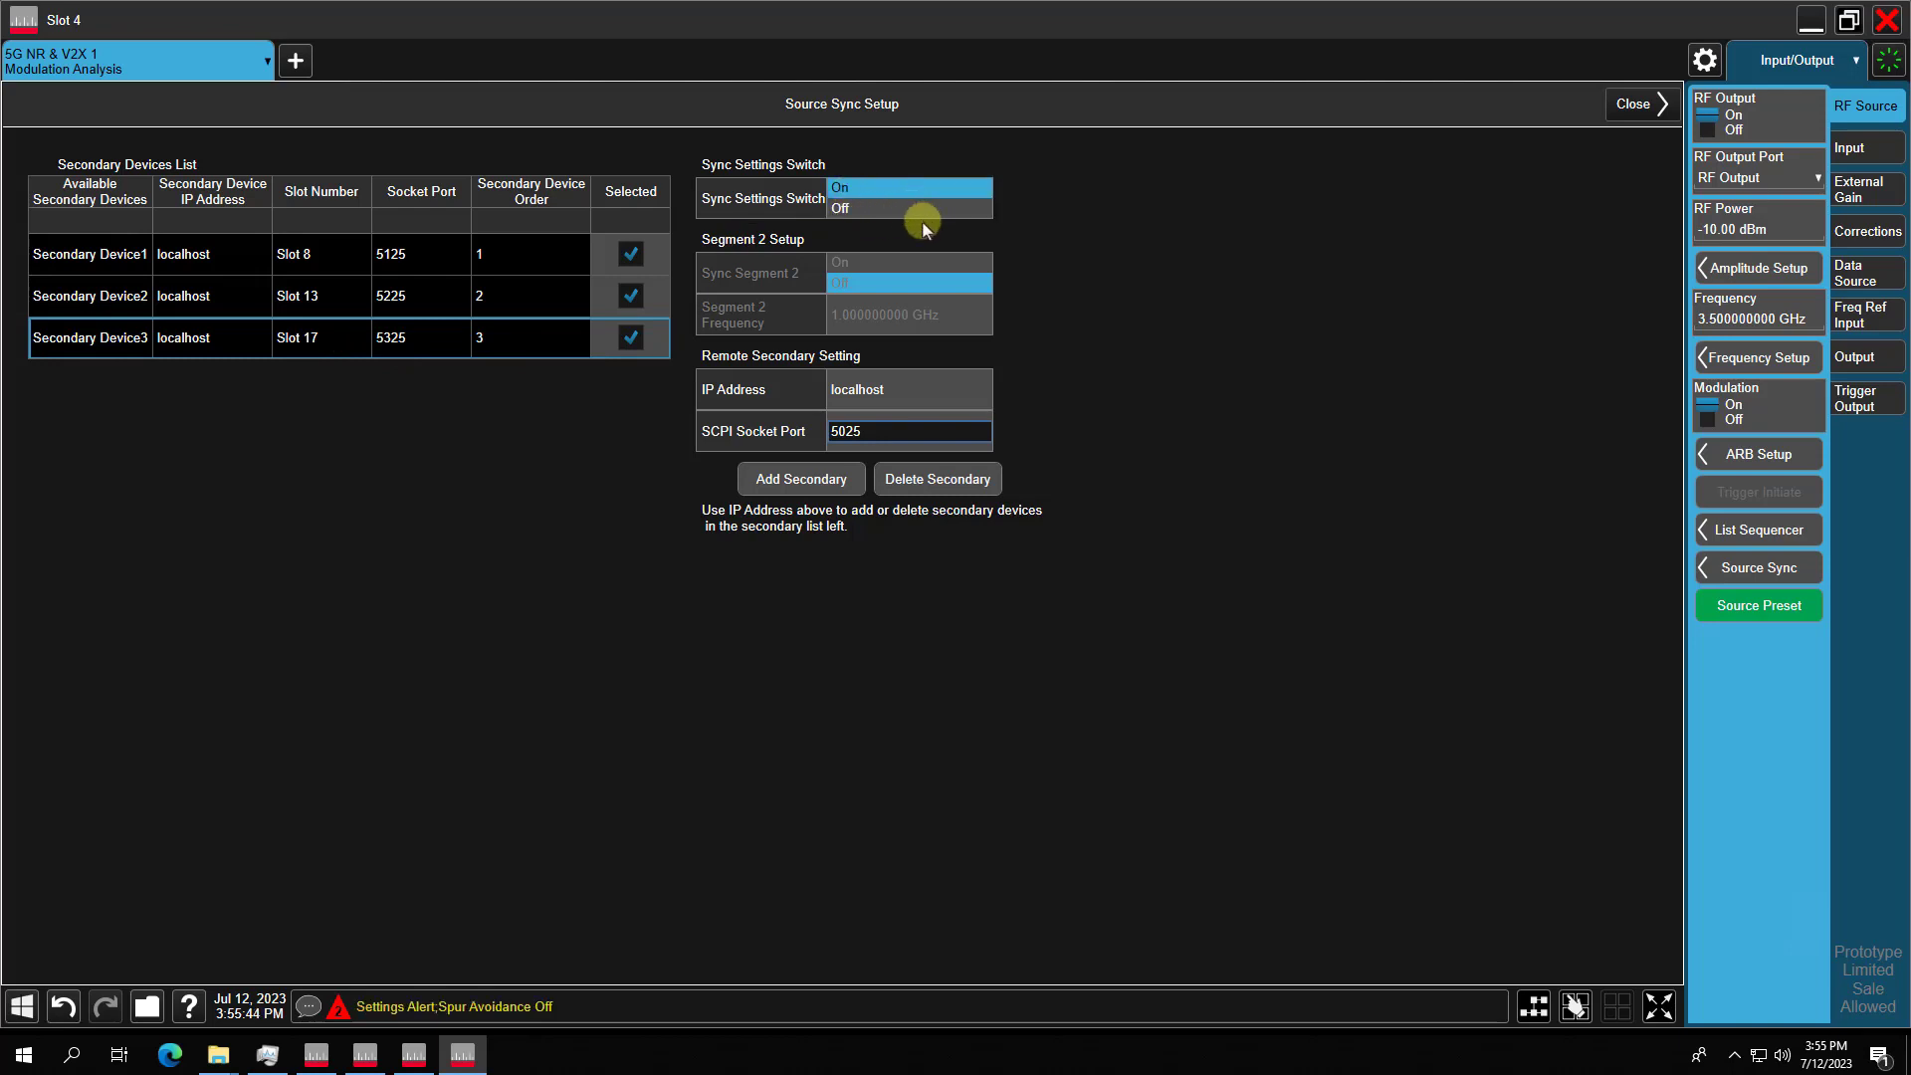
{"action": "left_click", "coordinate": [1631, 103]}
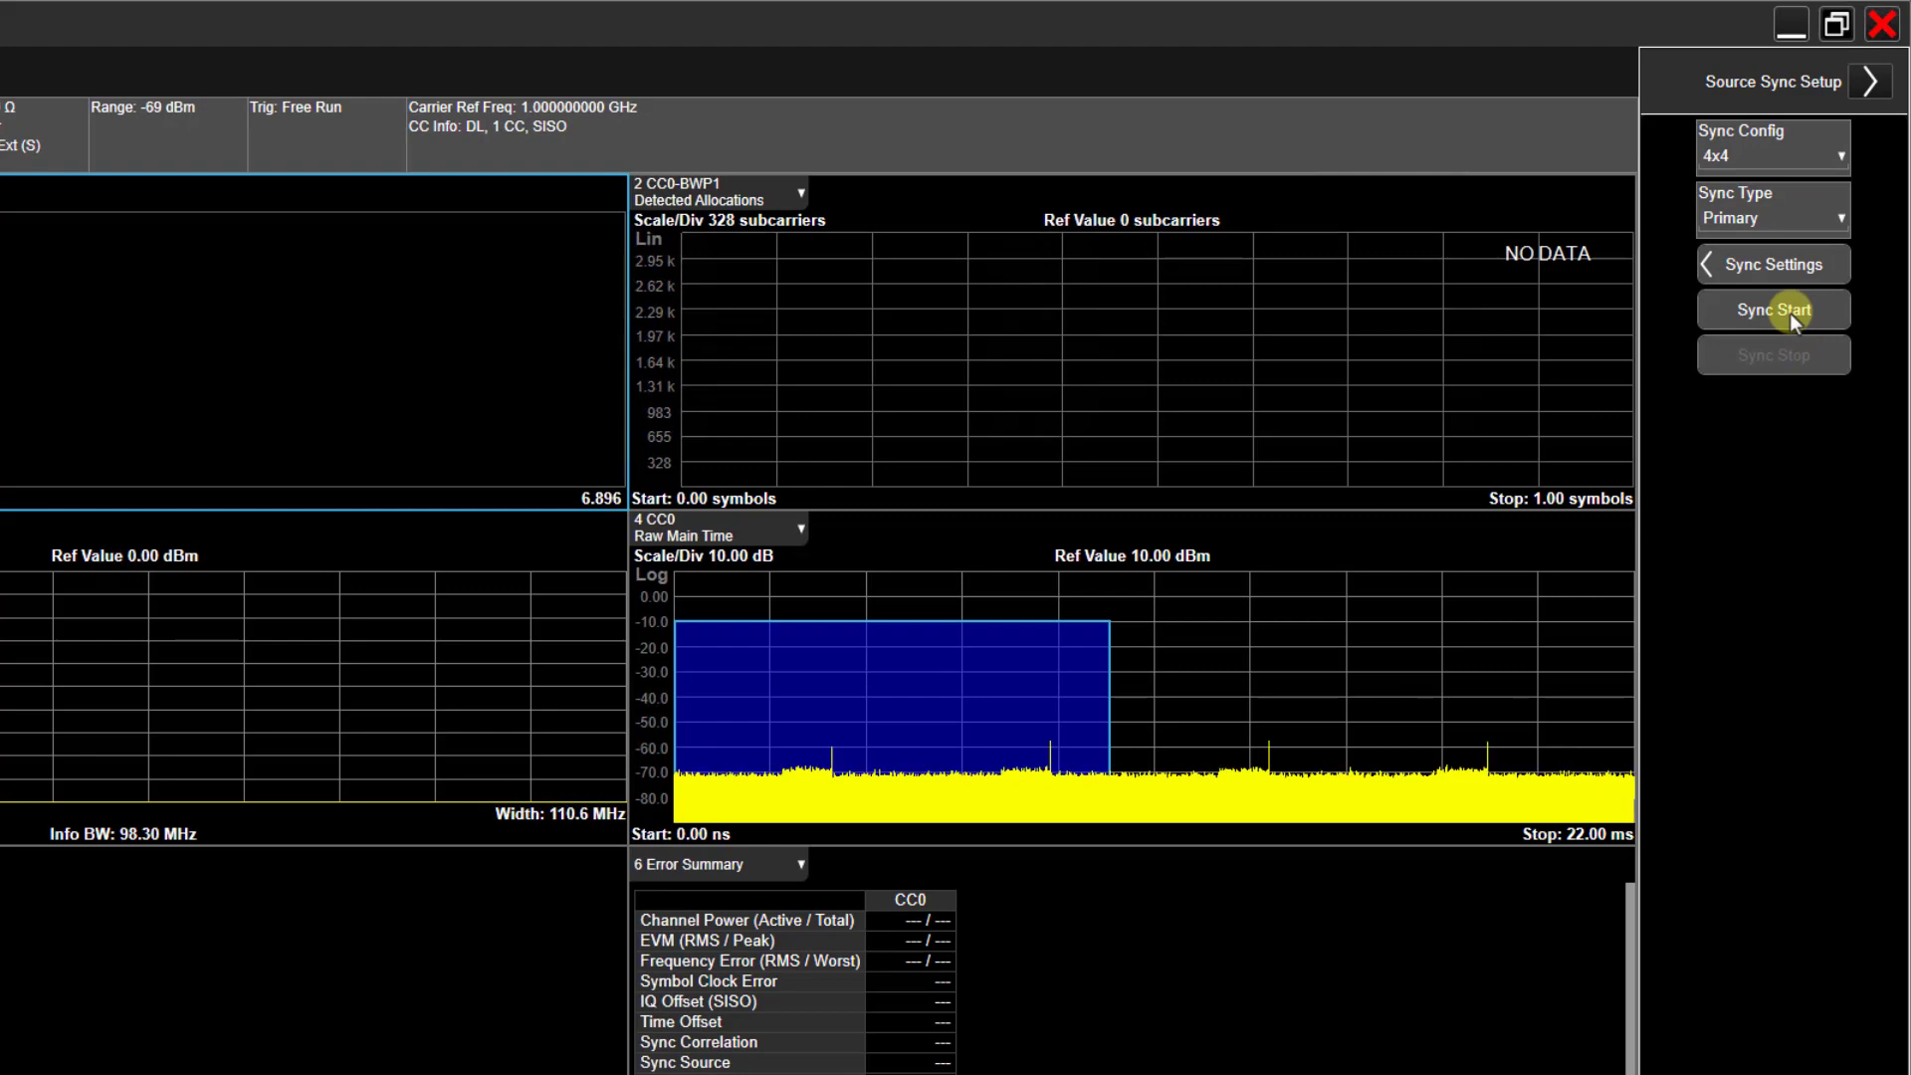
{"action": "left_click", "coordinate": [1789, 313]}
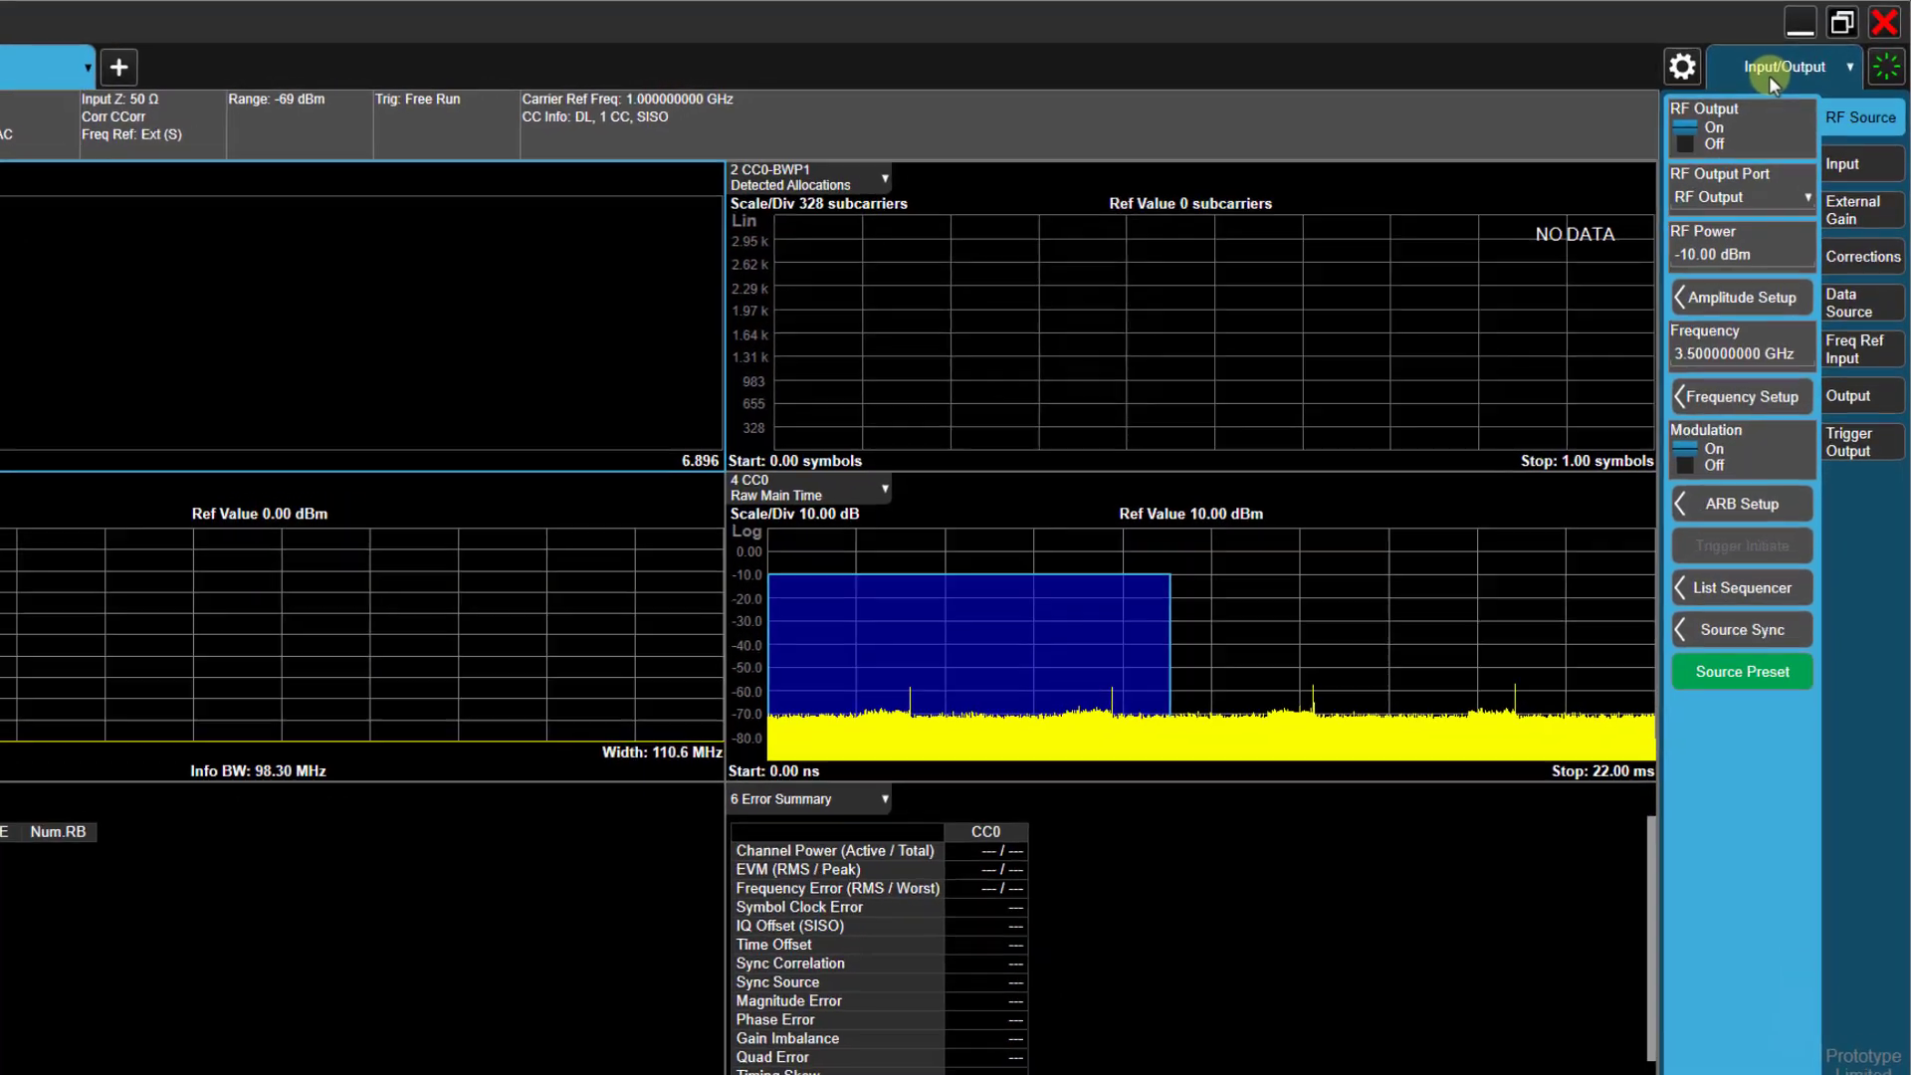
Set the Meas Setup Radio direction to Uplink and open Multi Channel Config.
{"action": "left_click", "coordinate": [1773, 72]}
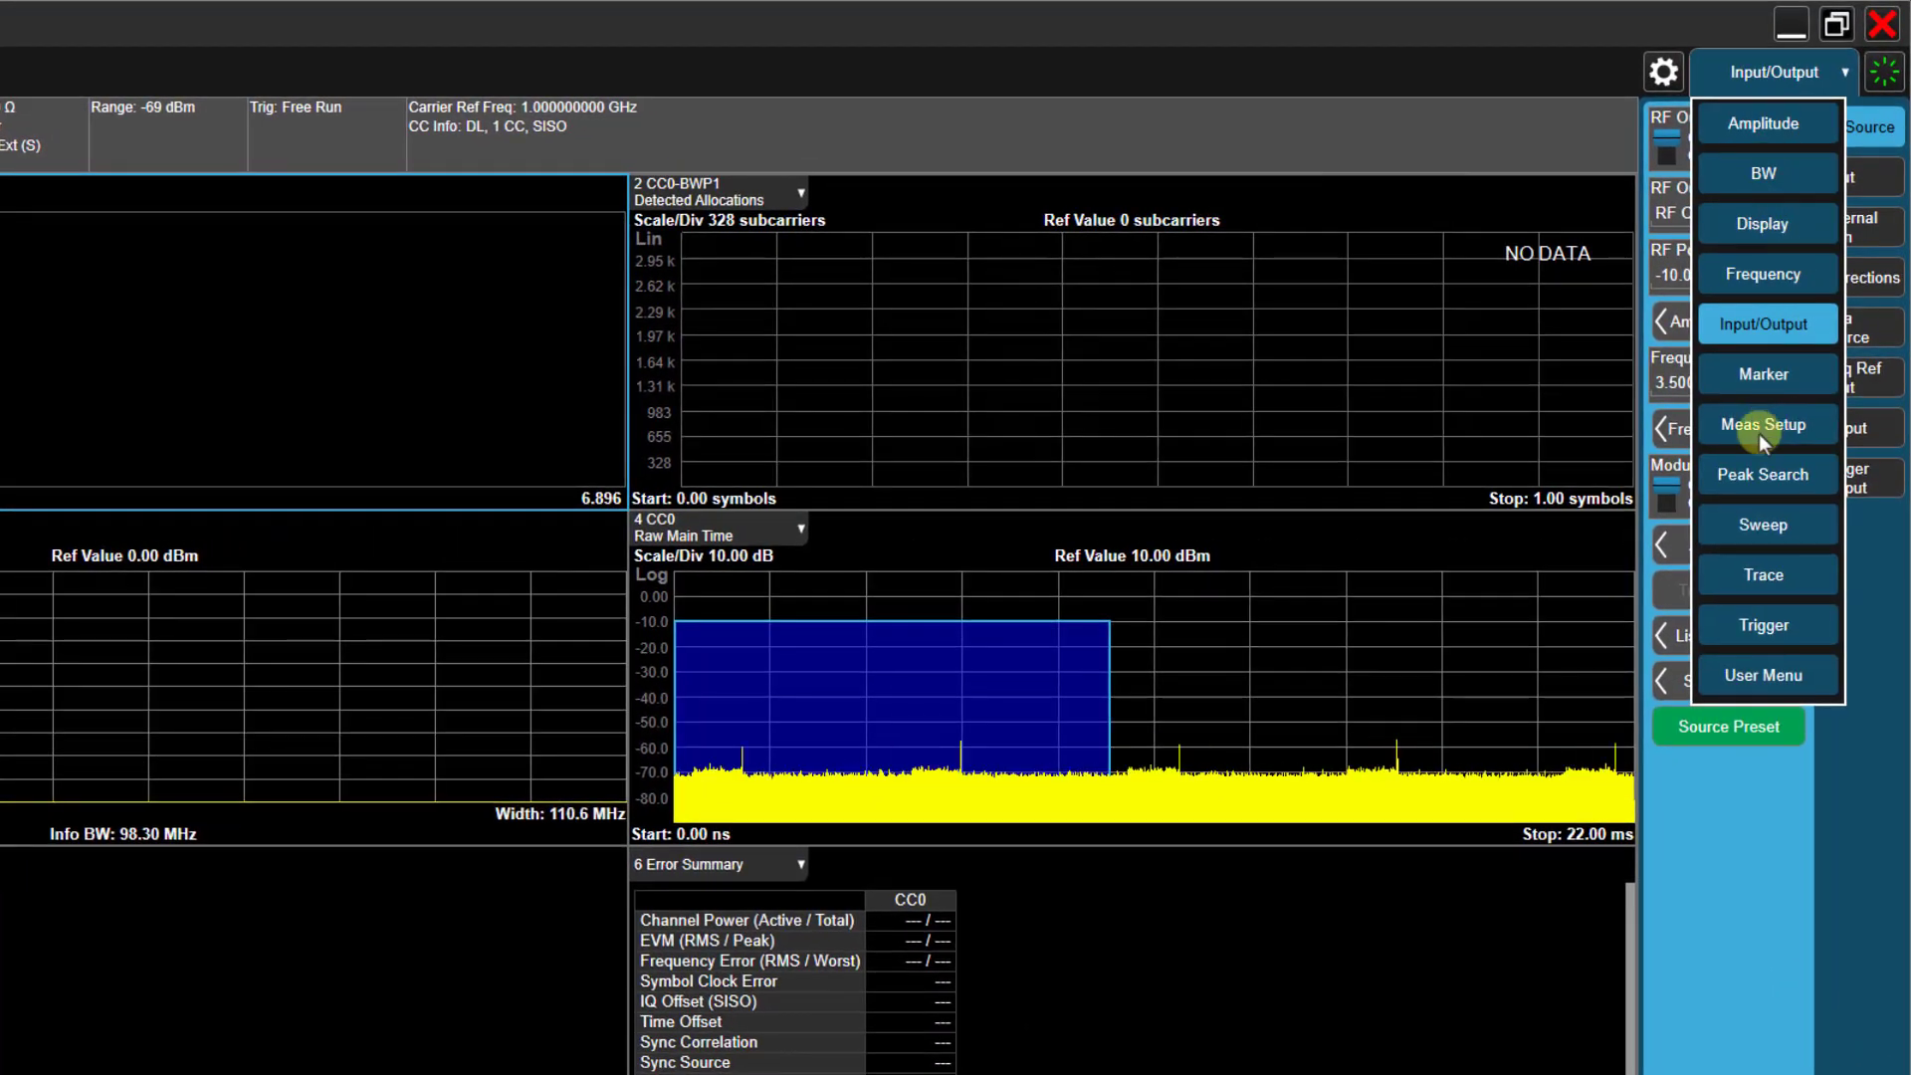
{"action": "left_click", "coordinate": [1761, 430]}
{"action": "left_click", "coordinate": [1846, 245]}
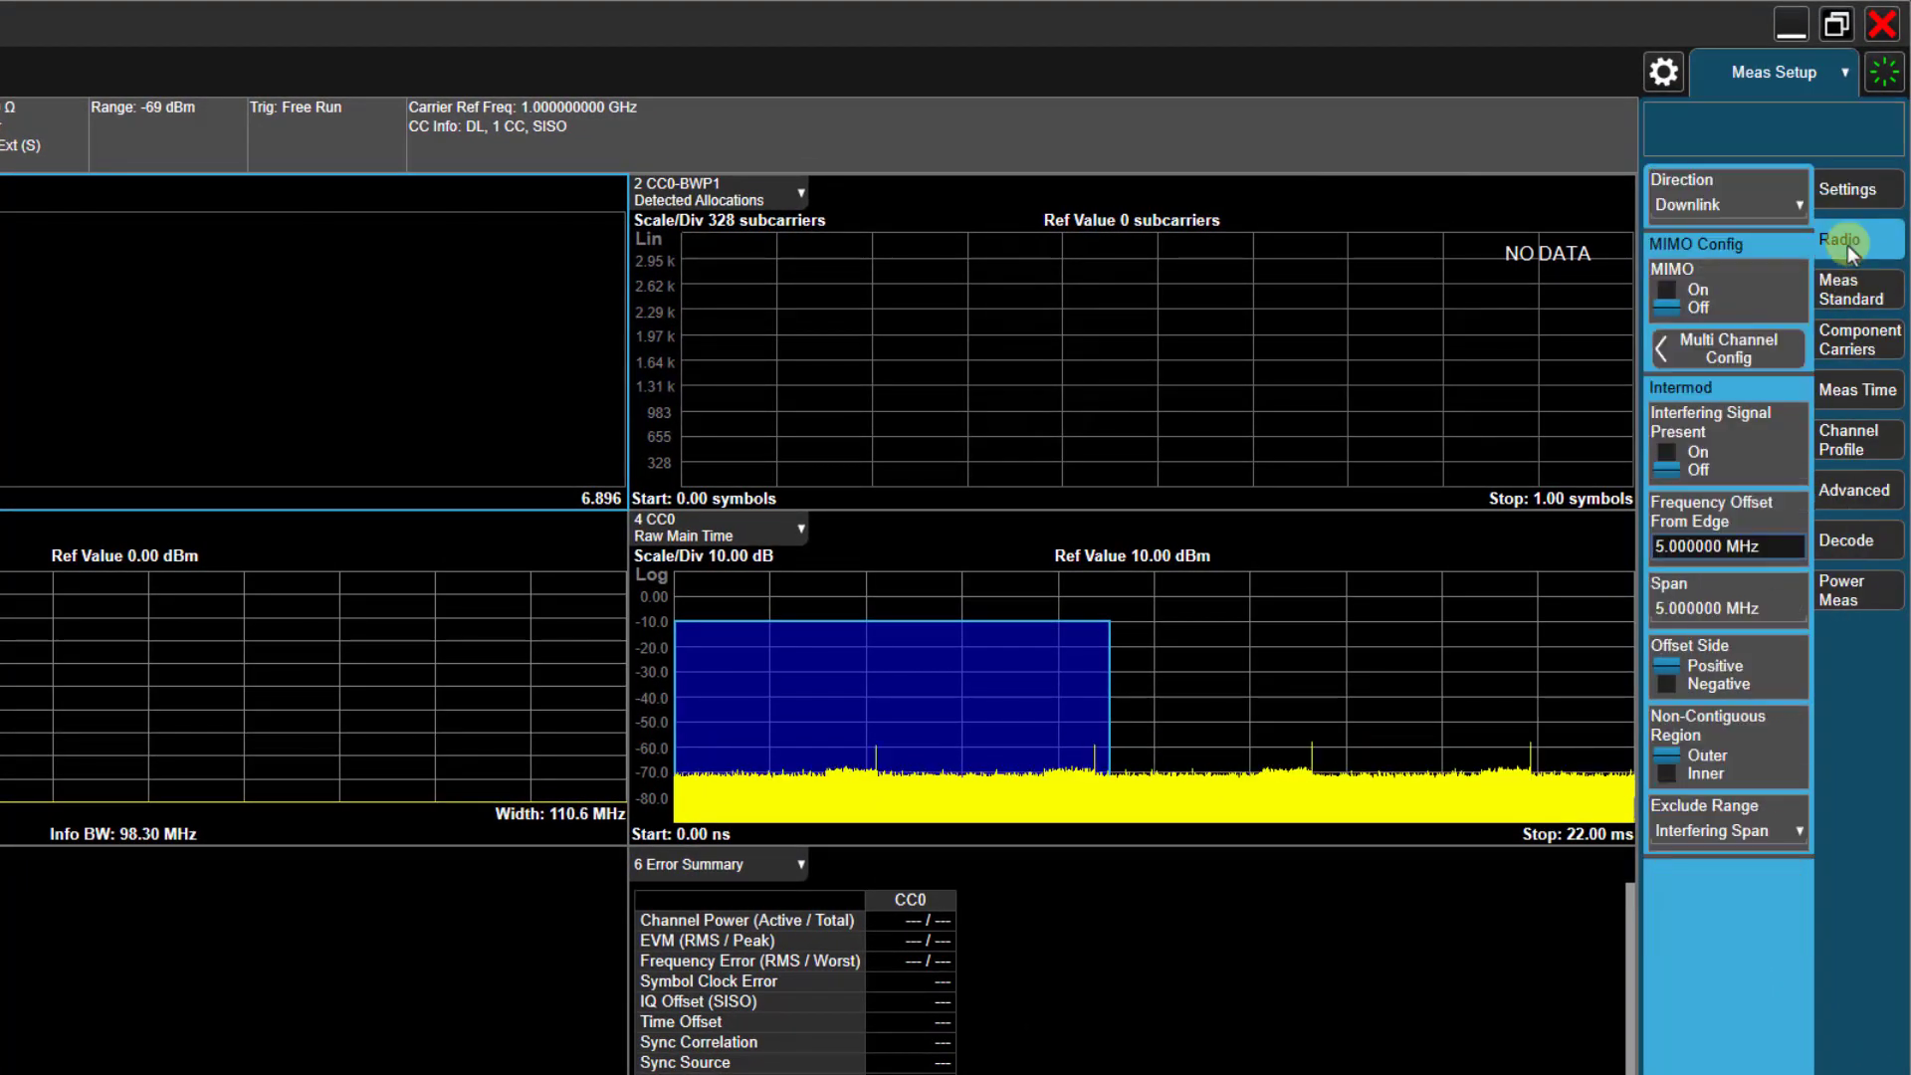
{"action": "left_click", "coordinate": [1703, 209]}
{"action": "left_click", "coordinate": [1700, 301]}
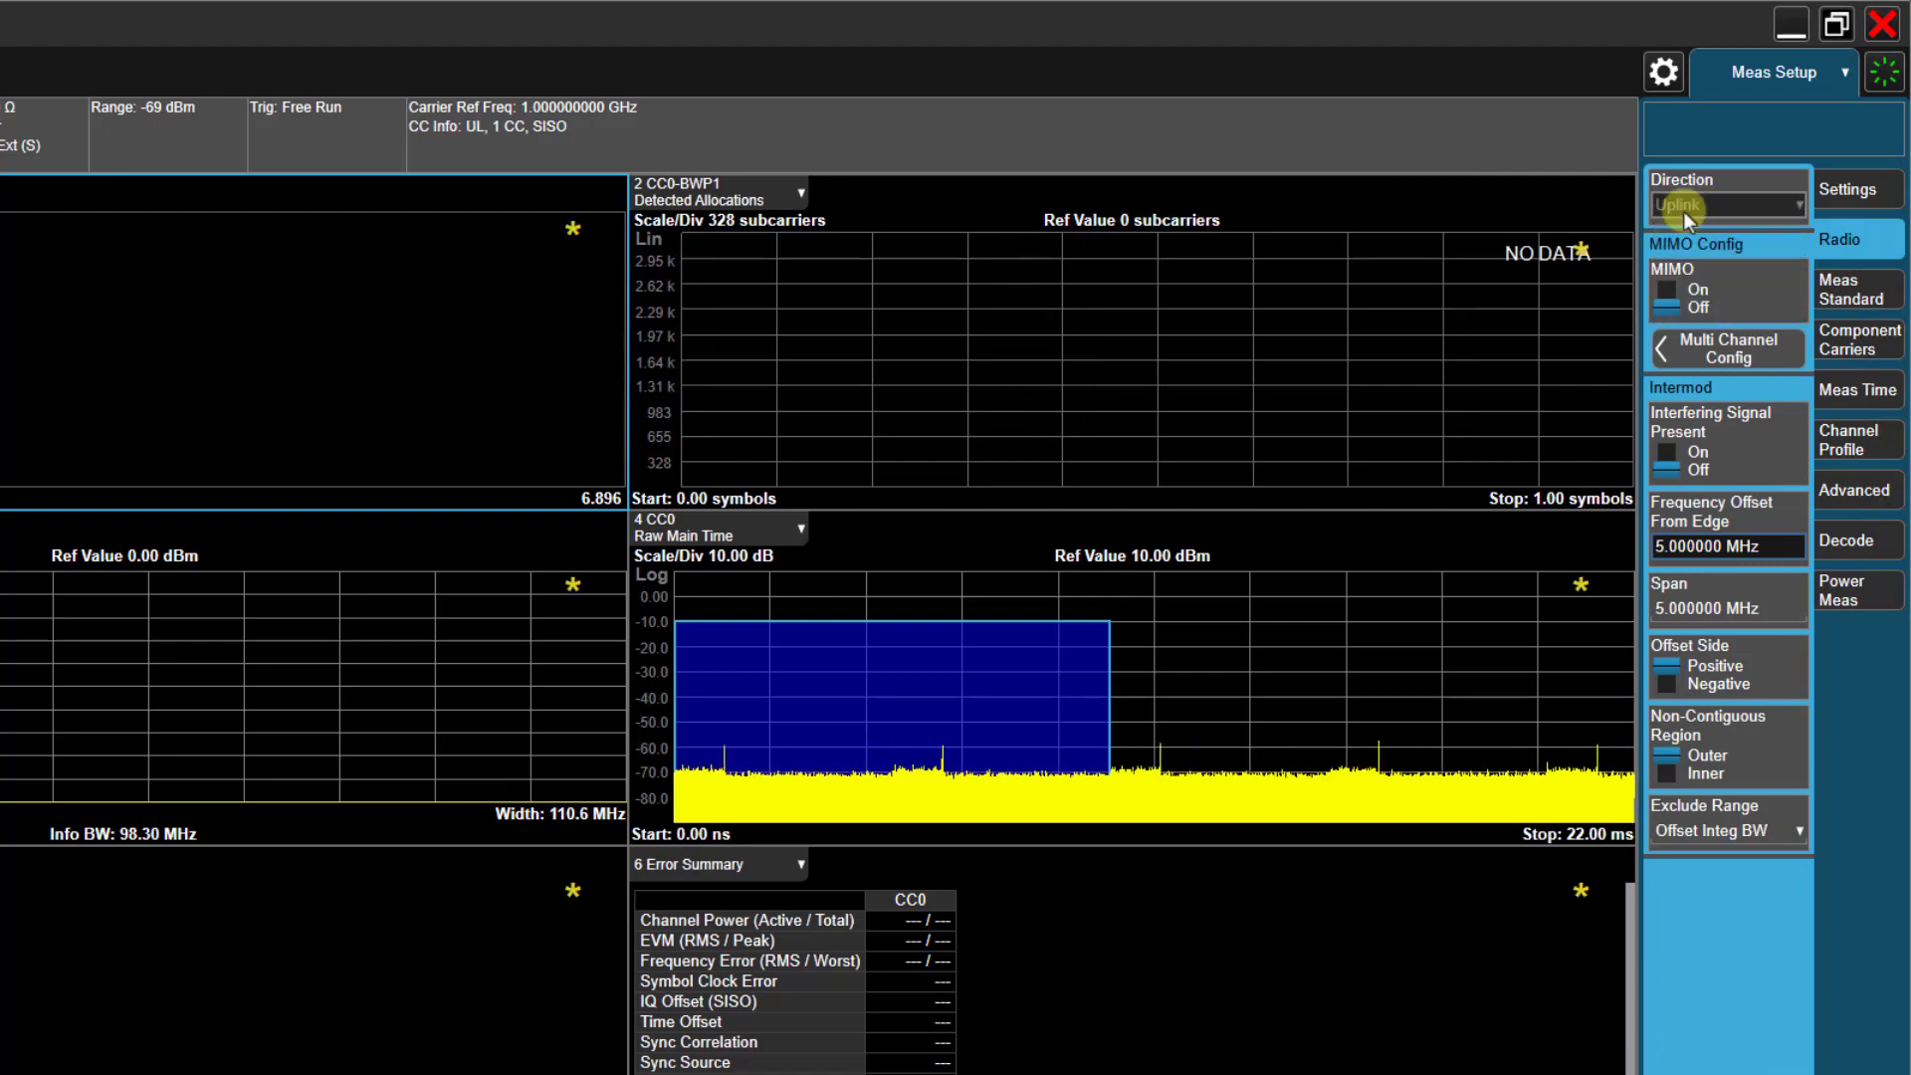
{"action": "left_click", "coordinate": [1691, 355]}
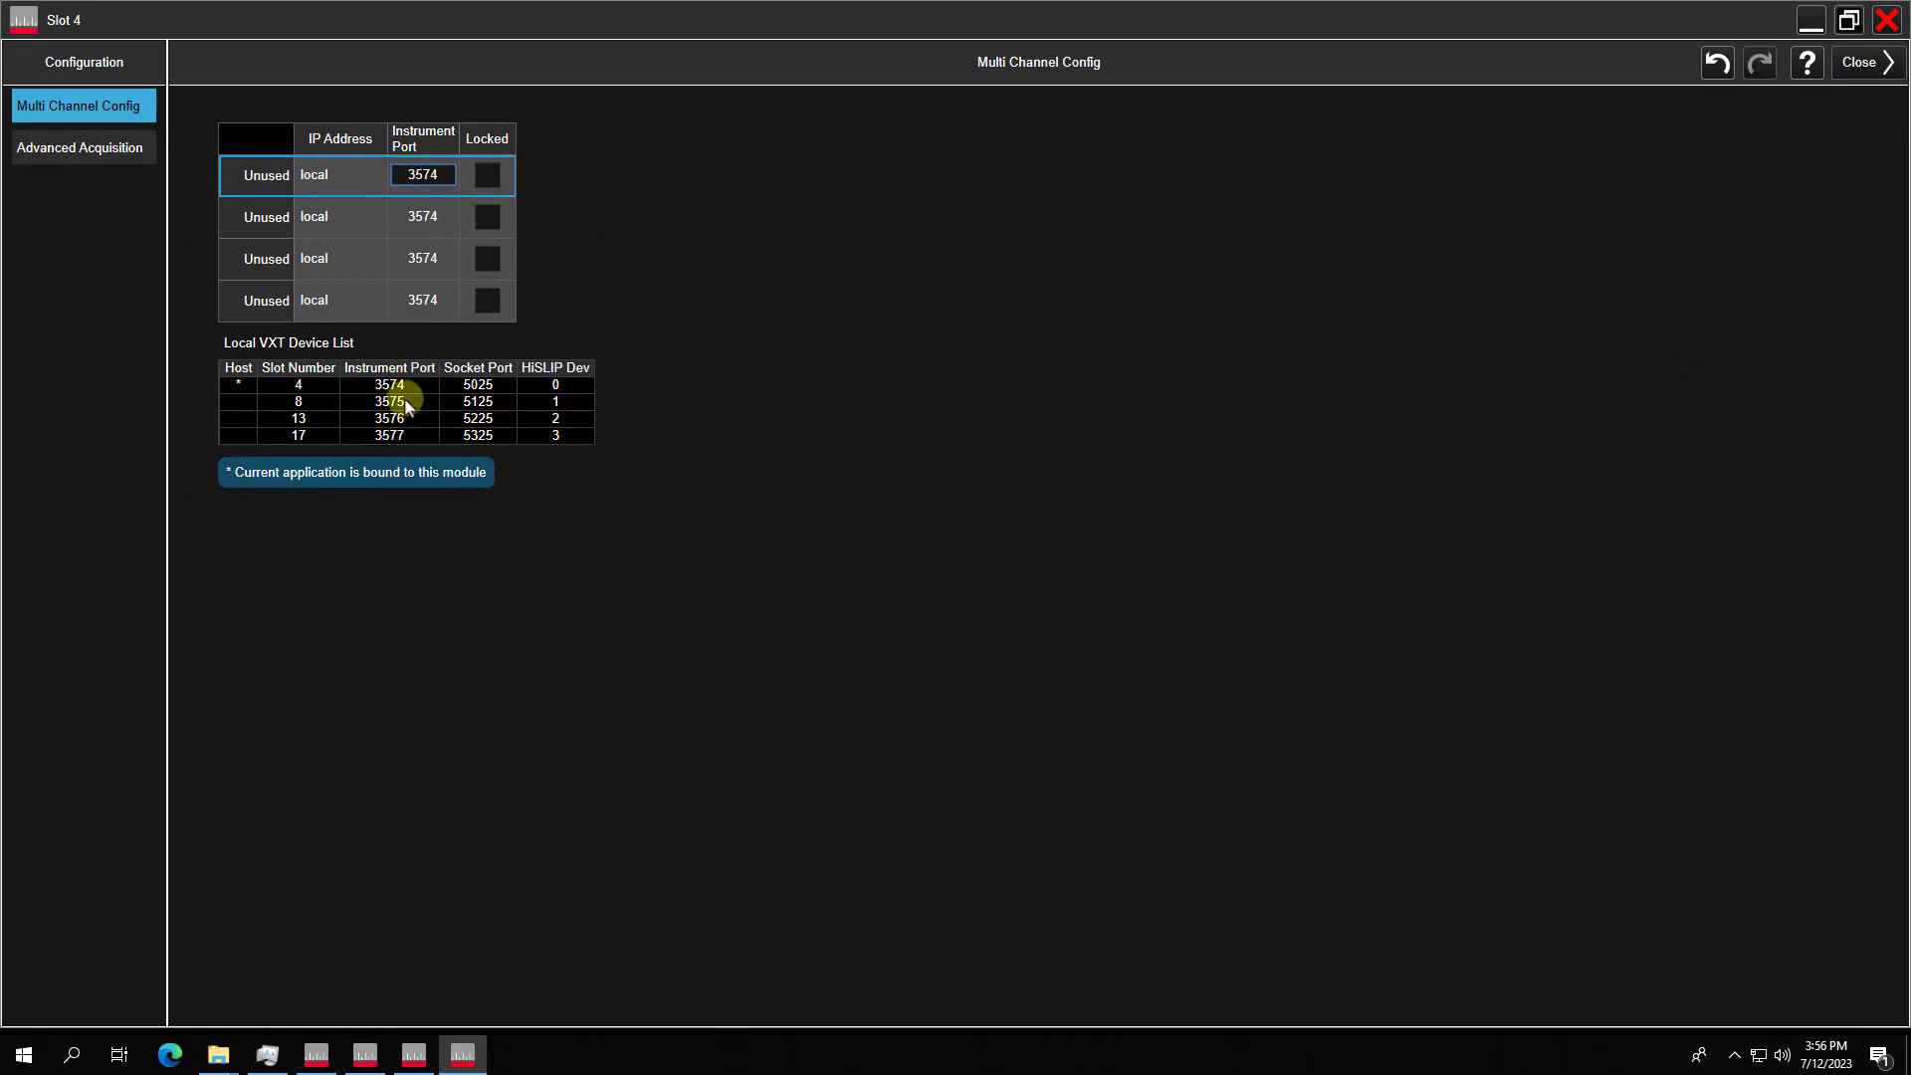
Lock channels 1 and 2 to instrument ports 3574 and 3575.
{"action": "left_click", "coordinate": [486, 175]}
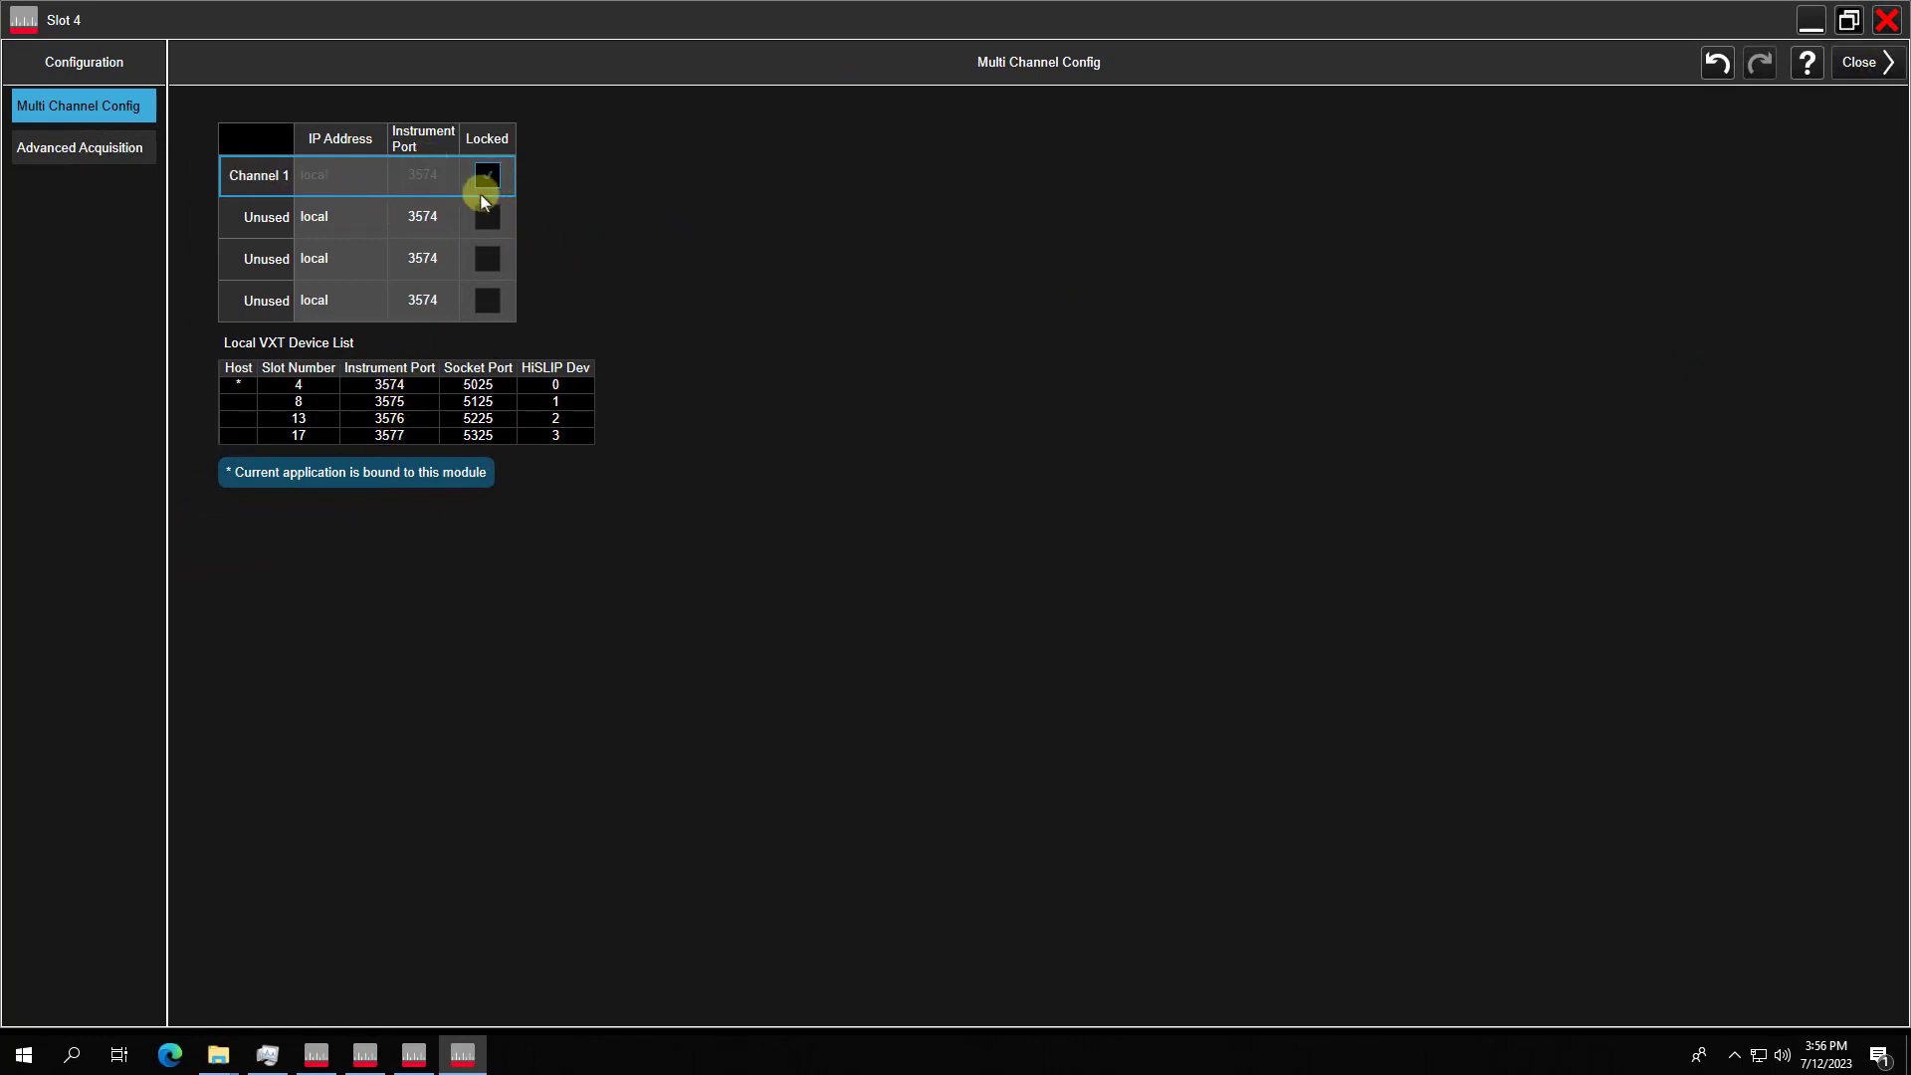
{"action": "left_click", "coordinate": [422, 216]}
{"action": "key", "text": "BackSpace"}
{"action": "type", "text": "5"}
{"action": "left_click", "coordinate": [700, 172]}
{"action": "left_click", "coordinate": [486, 217]}
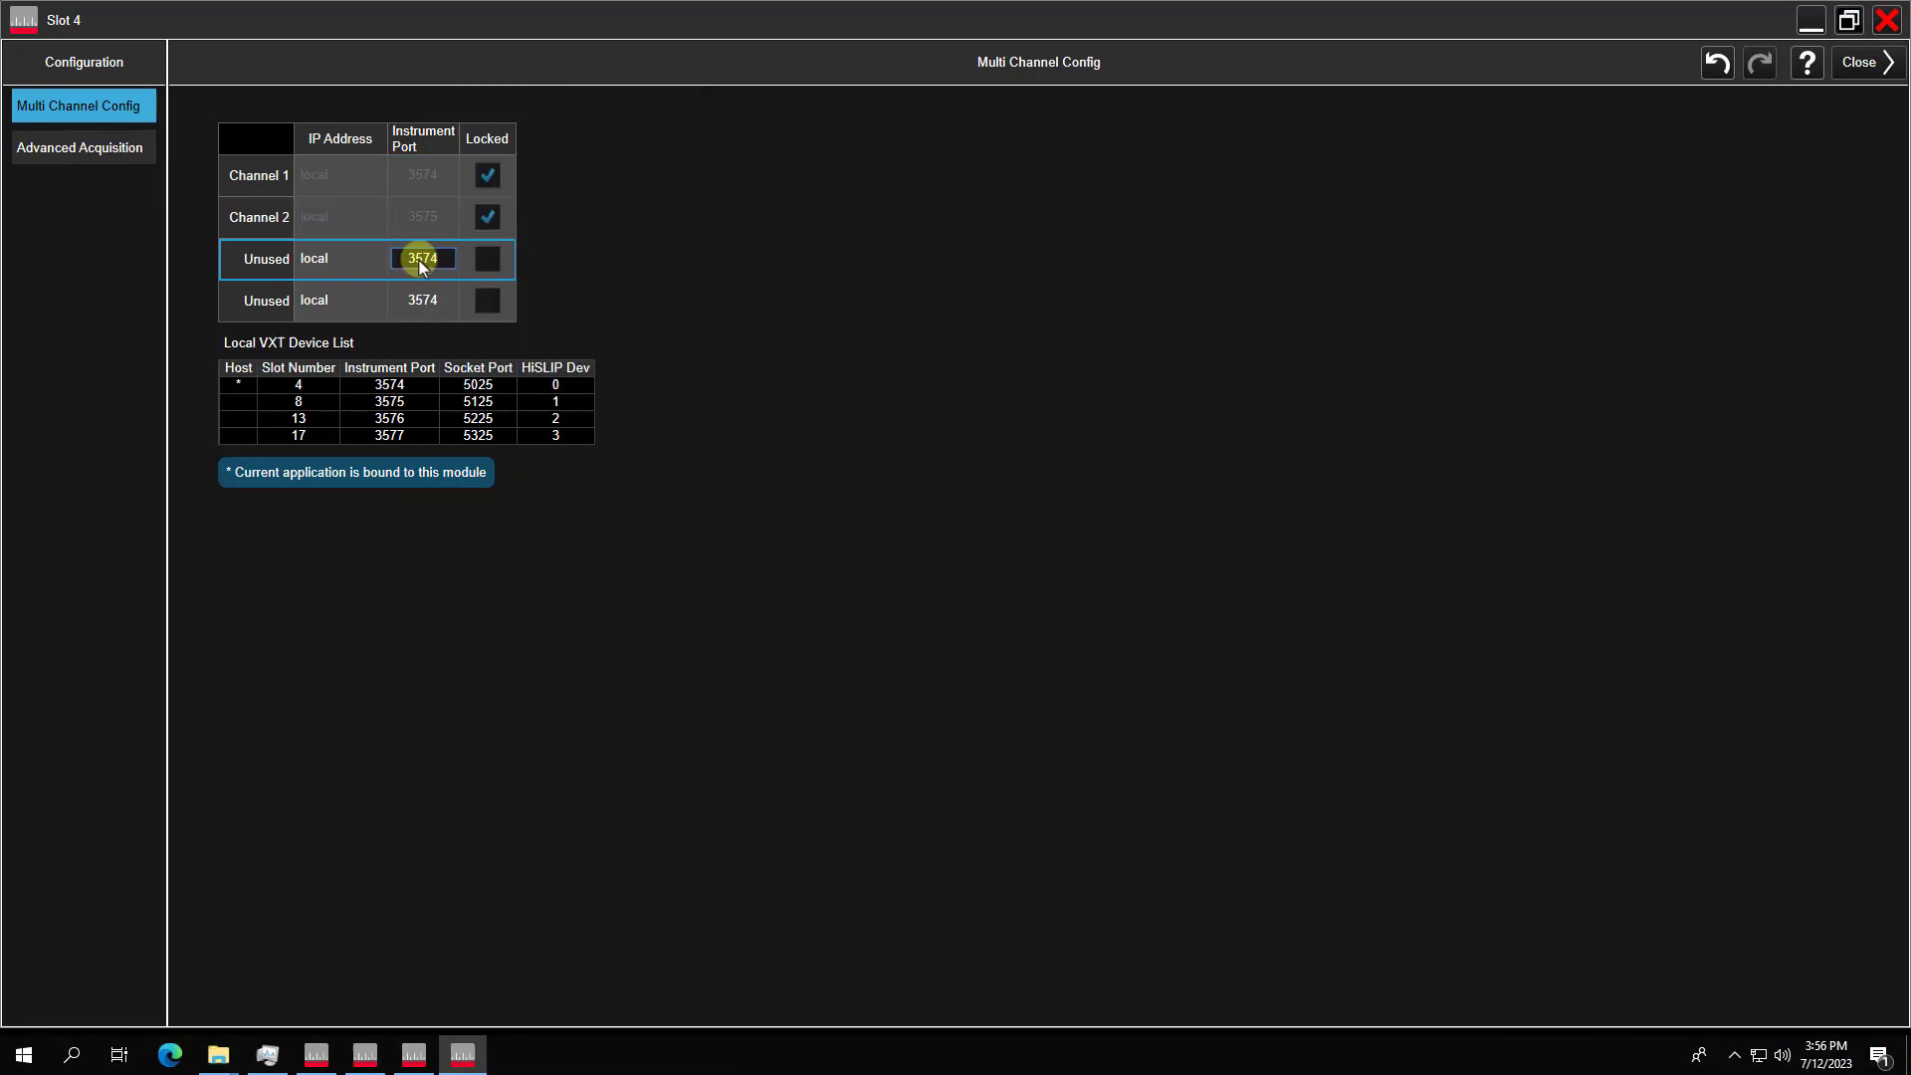
Lock channels 3 and 4 to ports 3576 and 3577, then close the configuration.
{"action": "left_click", "coordinate": [422, 257]}
{"action": "left_click", "coordinate": [486, 259]}
{"action": "left_click", "coordinate": [422, 299]}
{"action": "key", "text": "BackSpace"}
{"action": "key", "text": "BackSpace"}
{"action": "left_click", "coordinate": [487, 302]}
{"action": "left_click", "coordinate": [487, 303]}
{"action": "left_click", "coordinate": [700, 255]}
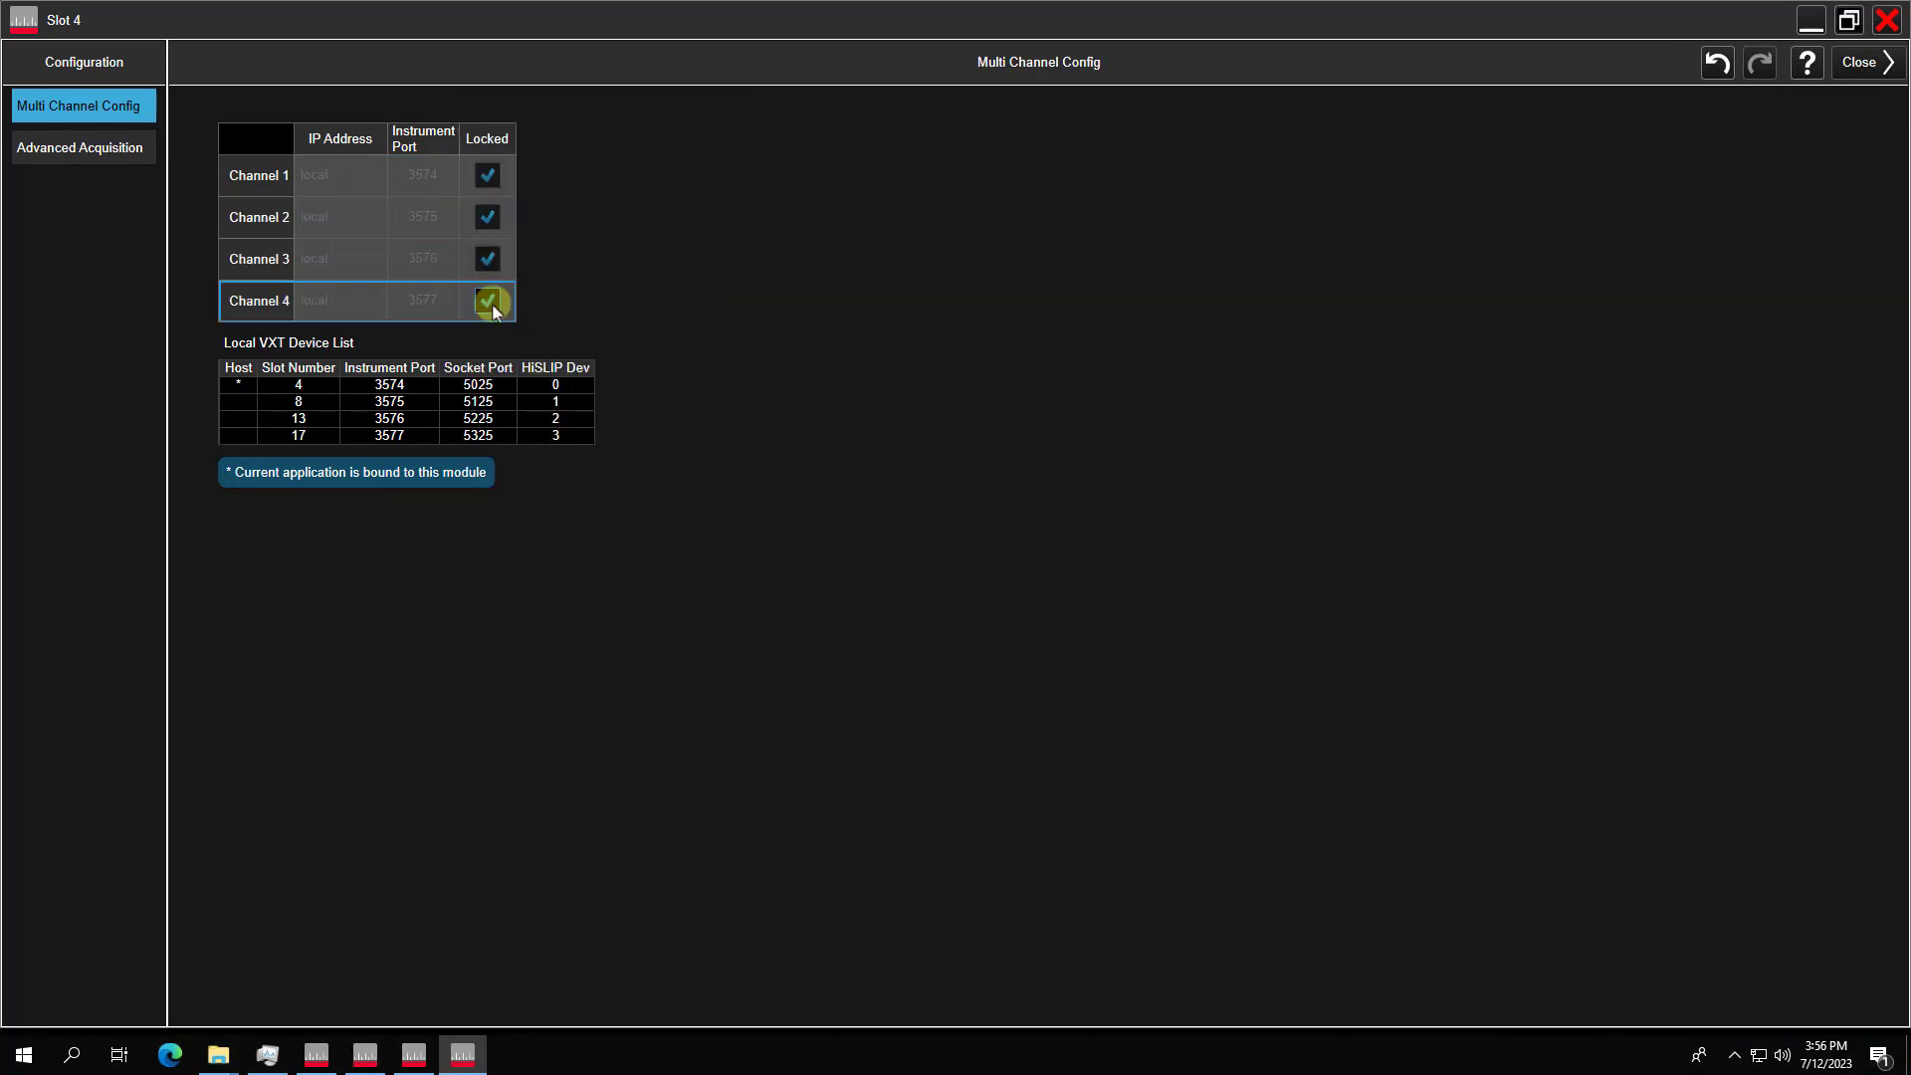
{"action": "left_click", "coordinate": [487, 301]}
{"action": "left_click", "coordinate": [1845, 79]}
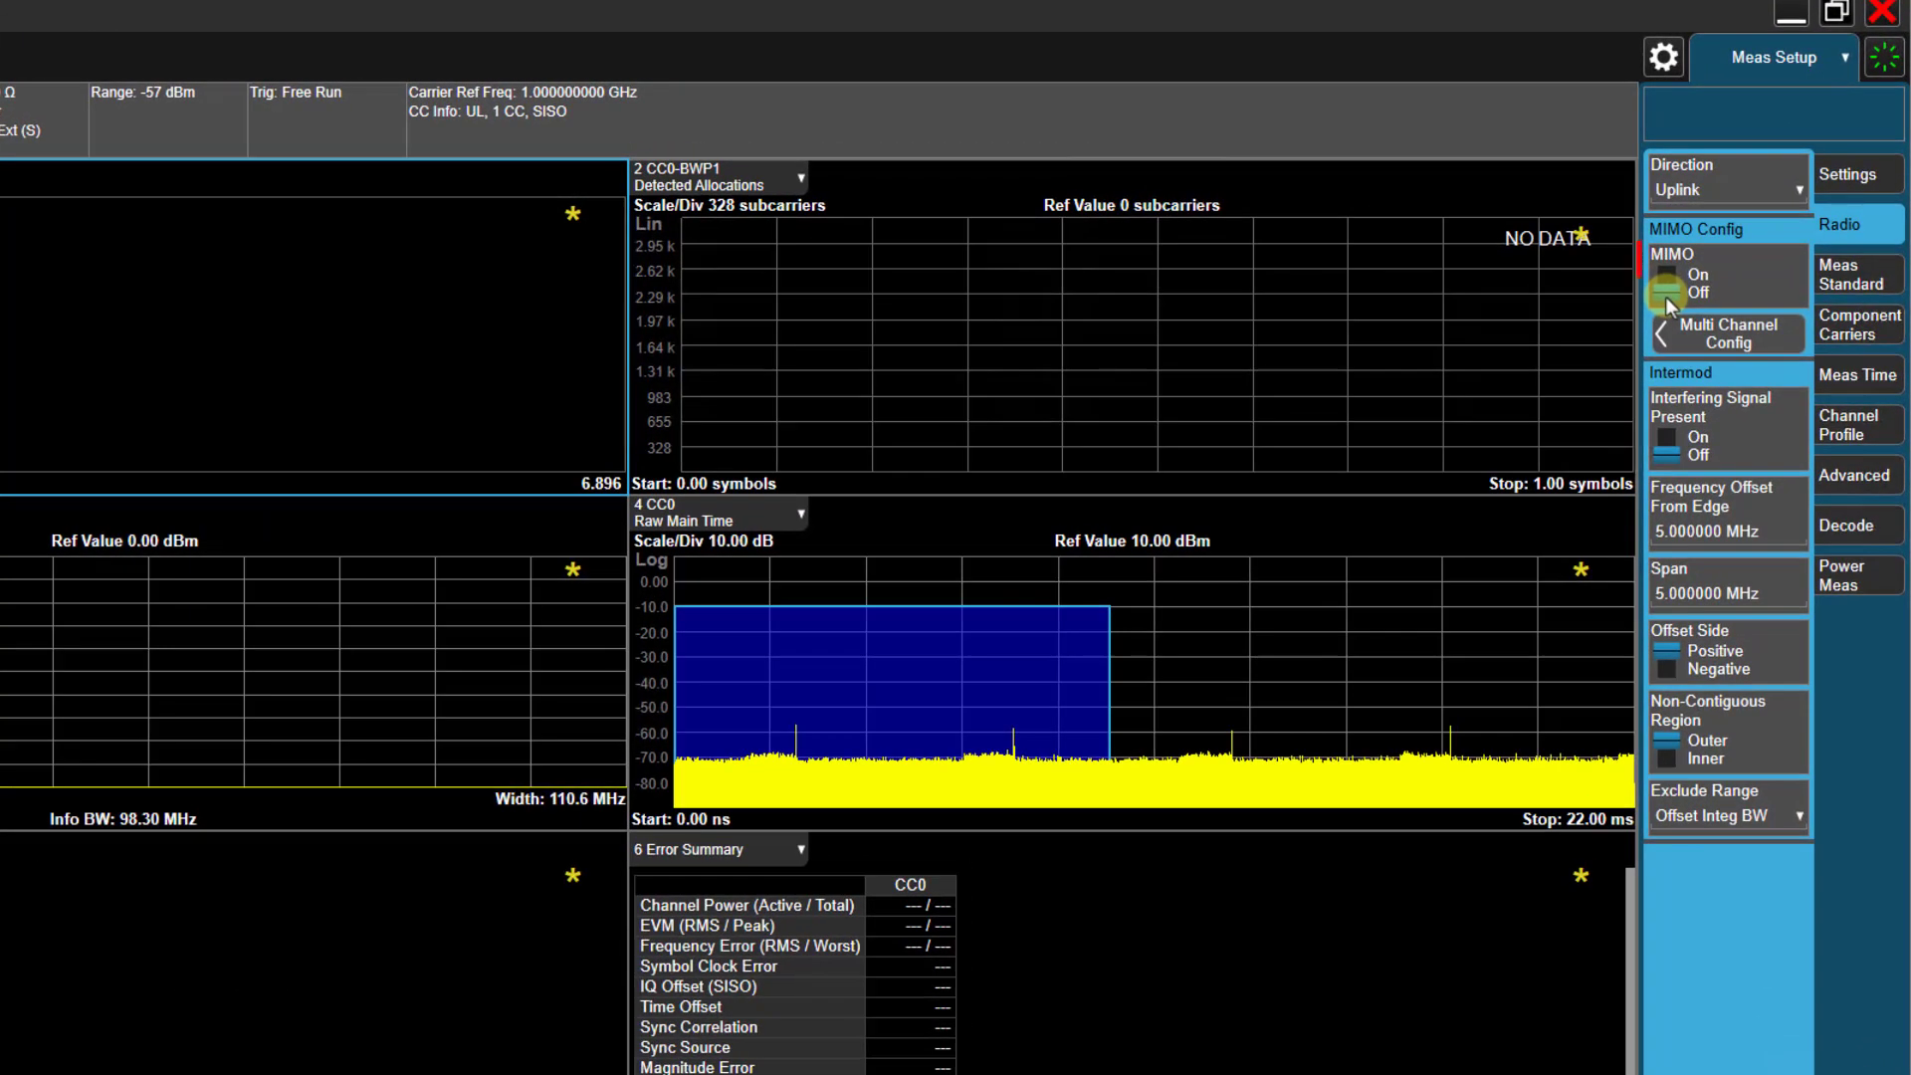
Switch MIMO to On in the Radio settings.
{"action": "left_click", "coordinate": [1665, 292]}
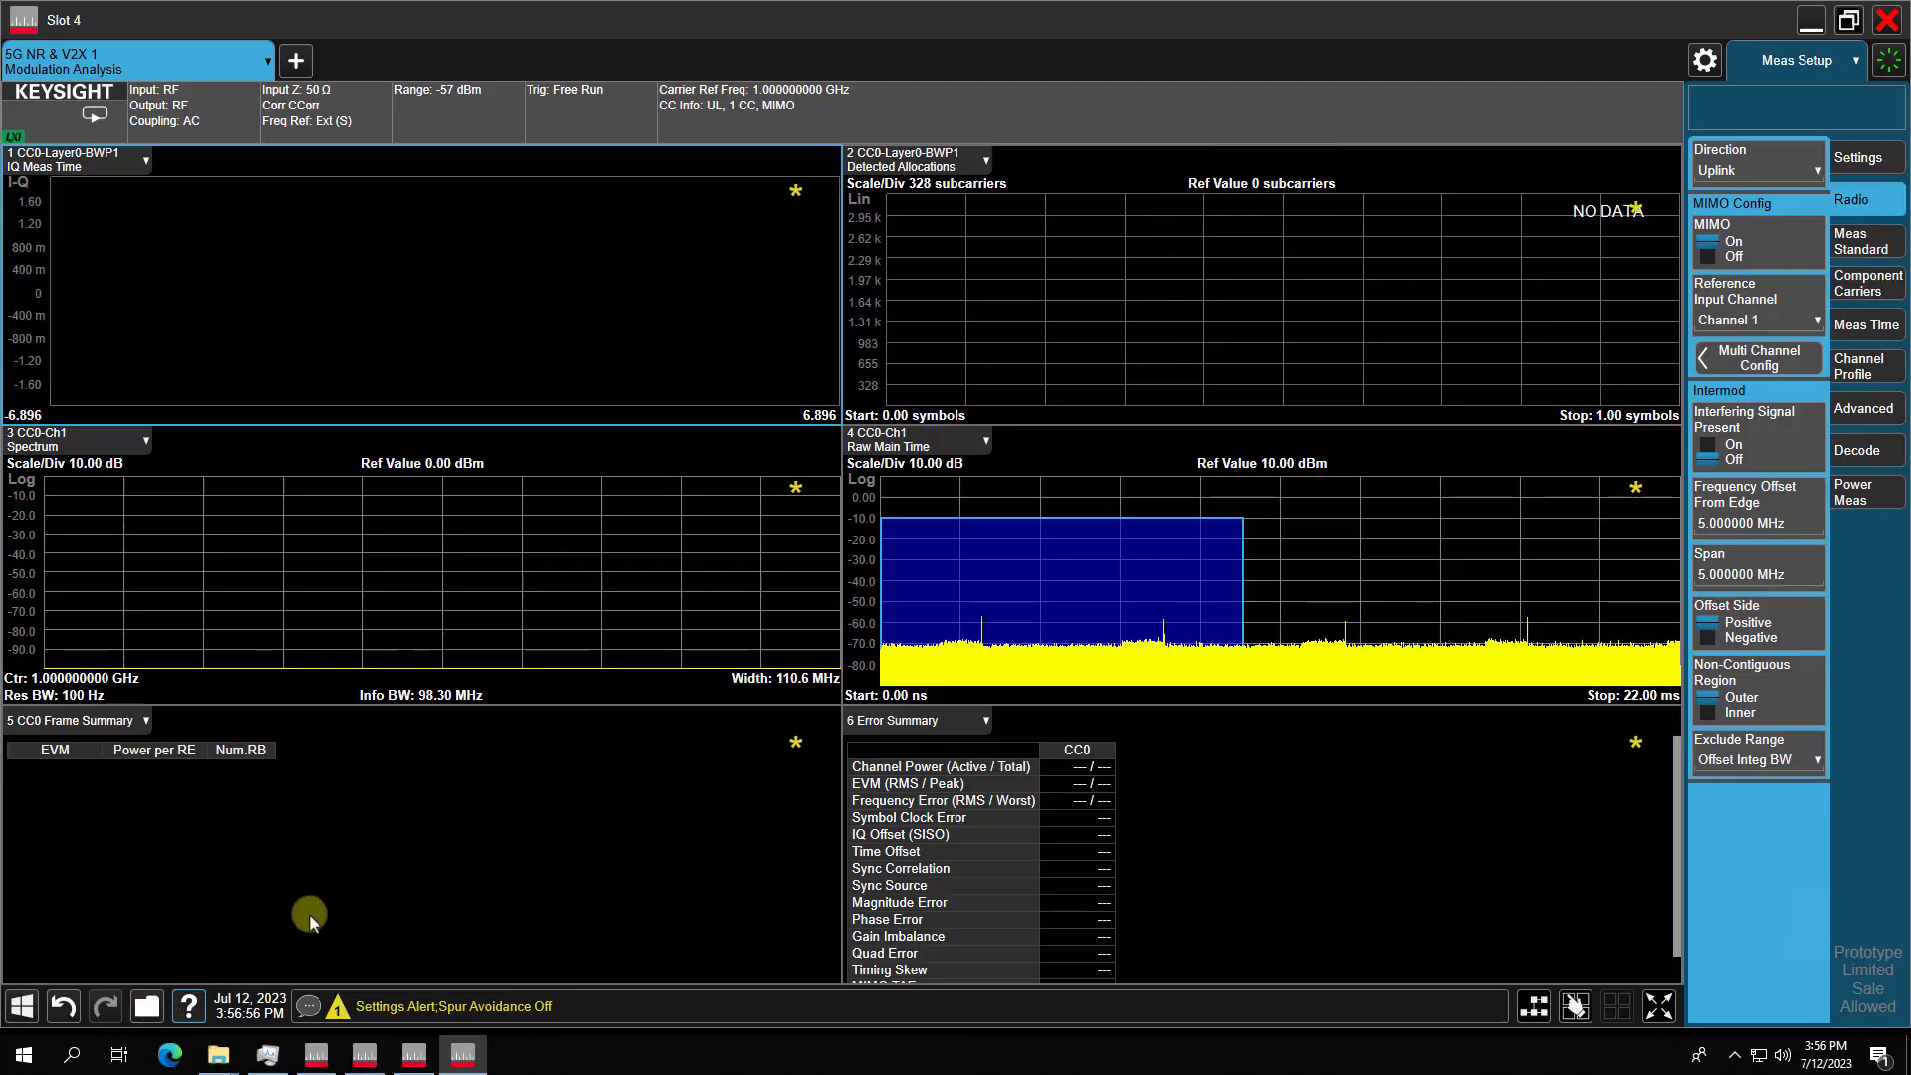
Recall the UL CP 4x4 100M.scp file as the demodulation setup.
{"action": "left_click", "coordinate": [147, 1007]}
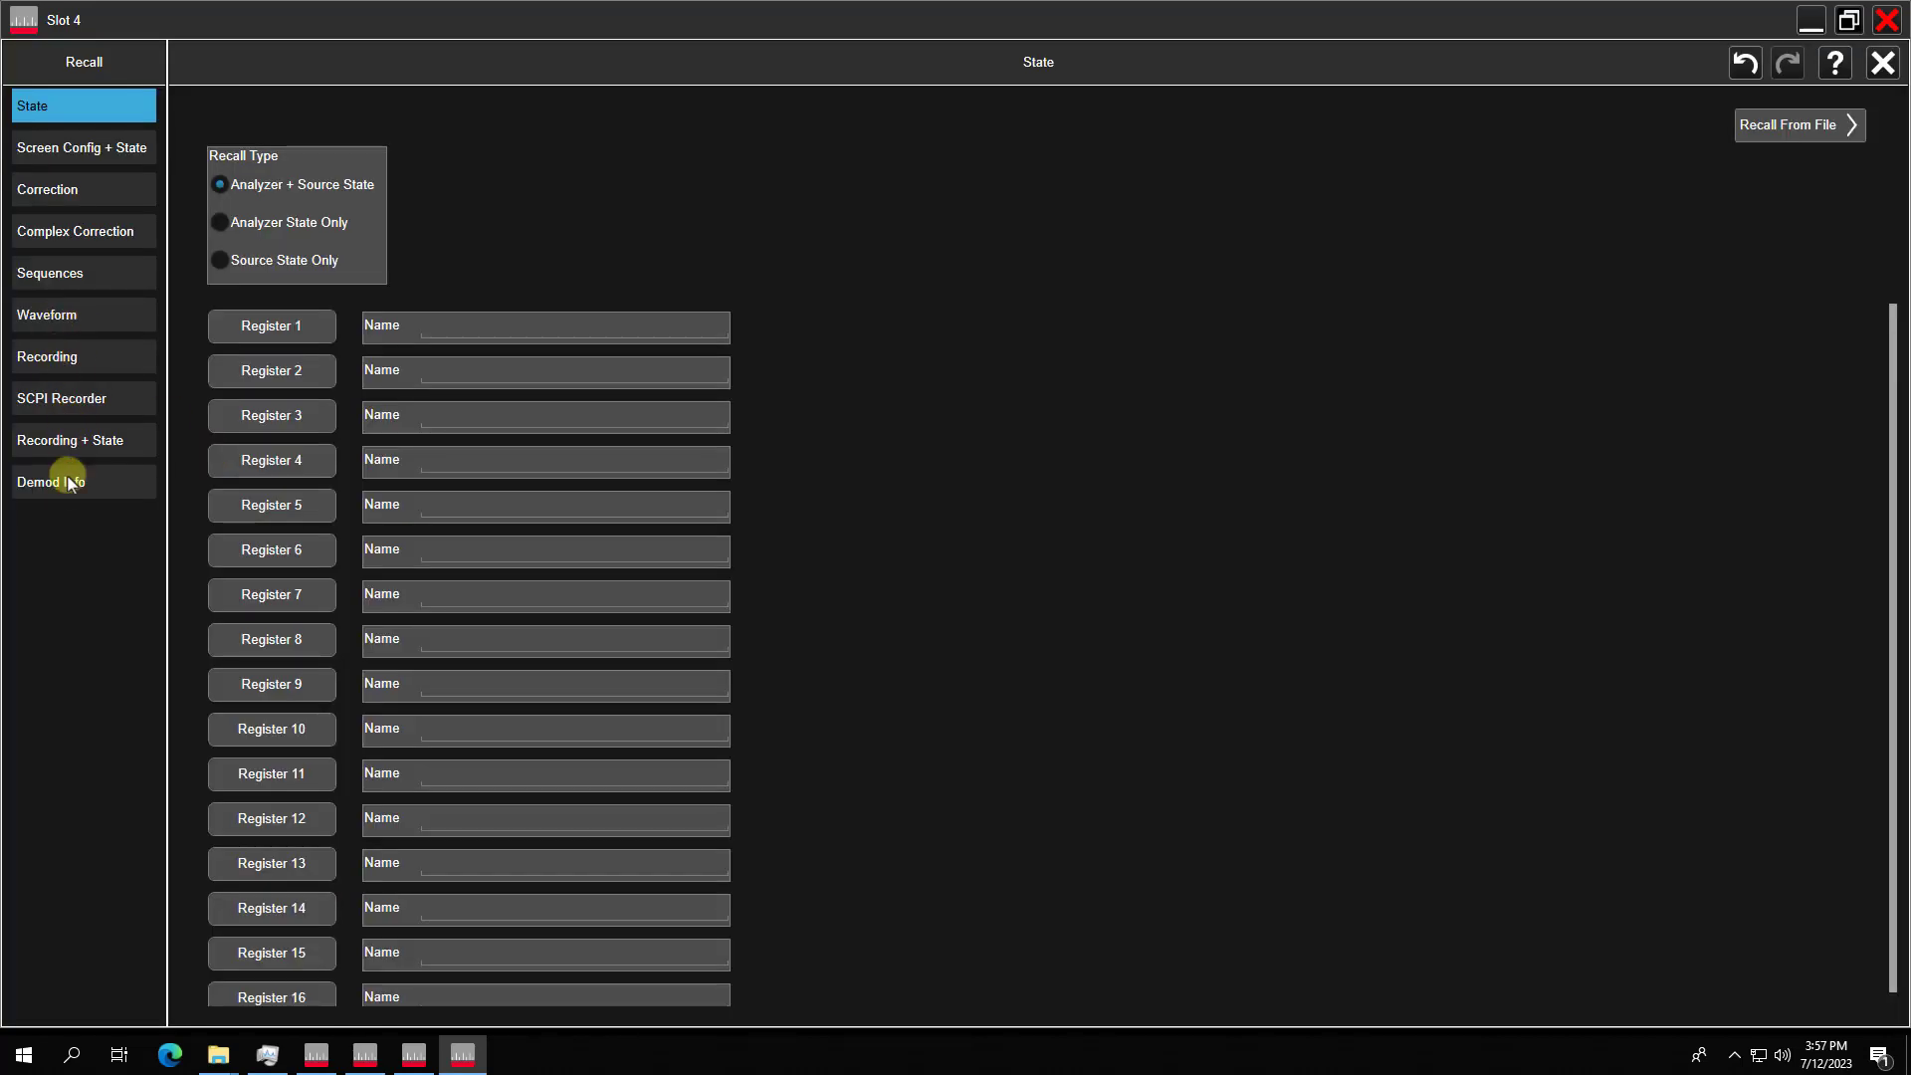
{"action": "left_click", "coordinate": [66, 482]}
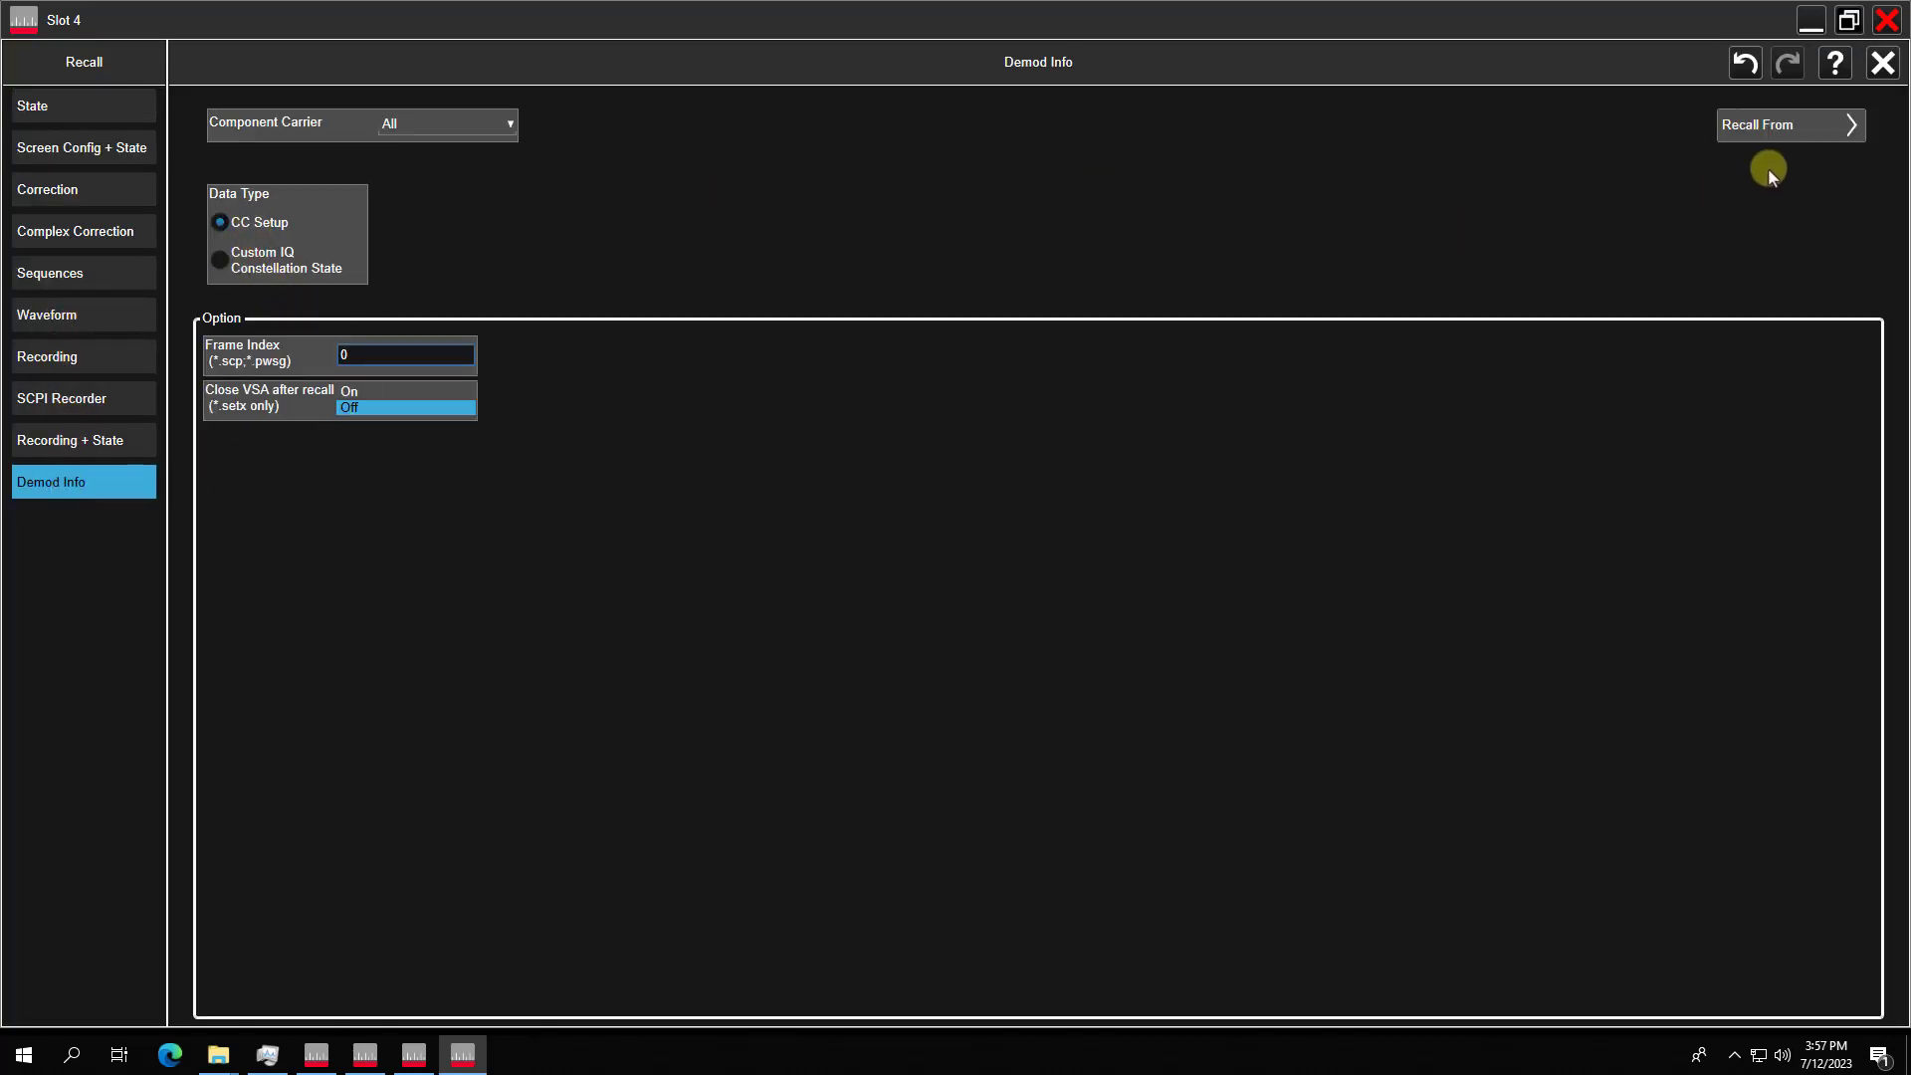
{"action": "left_click", "coordinate": [1779, 129]}
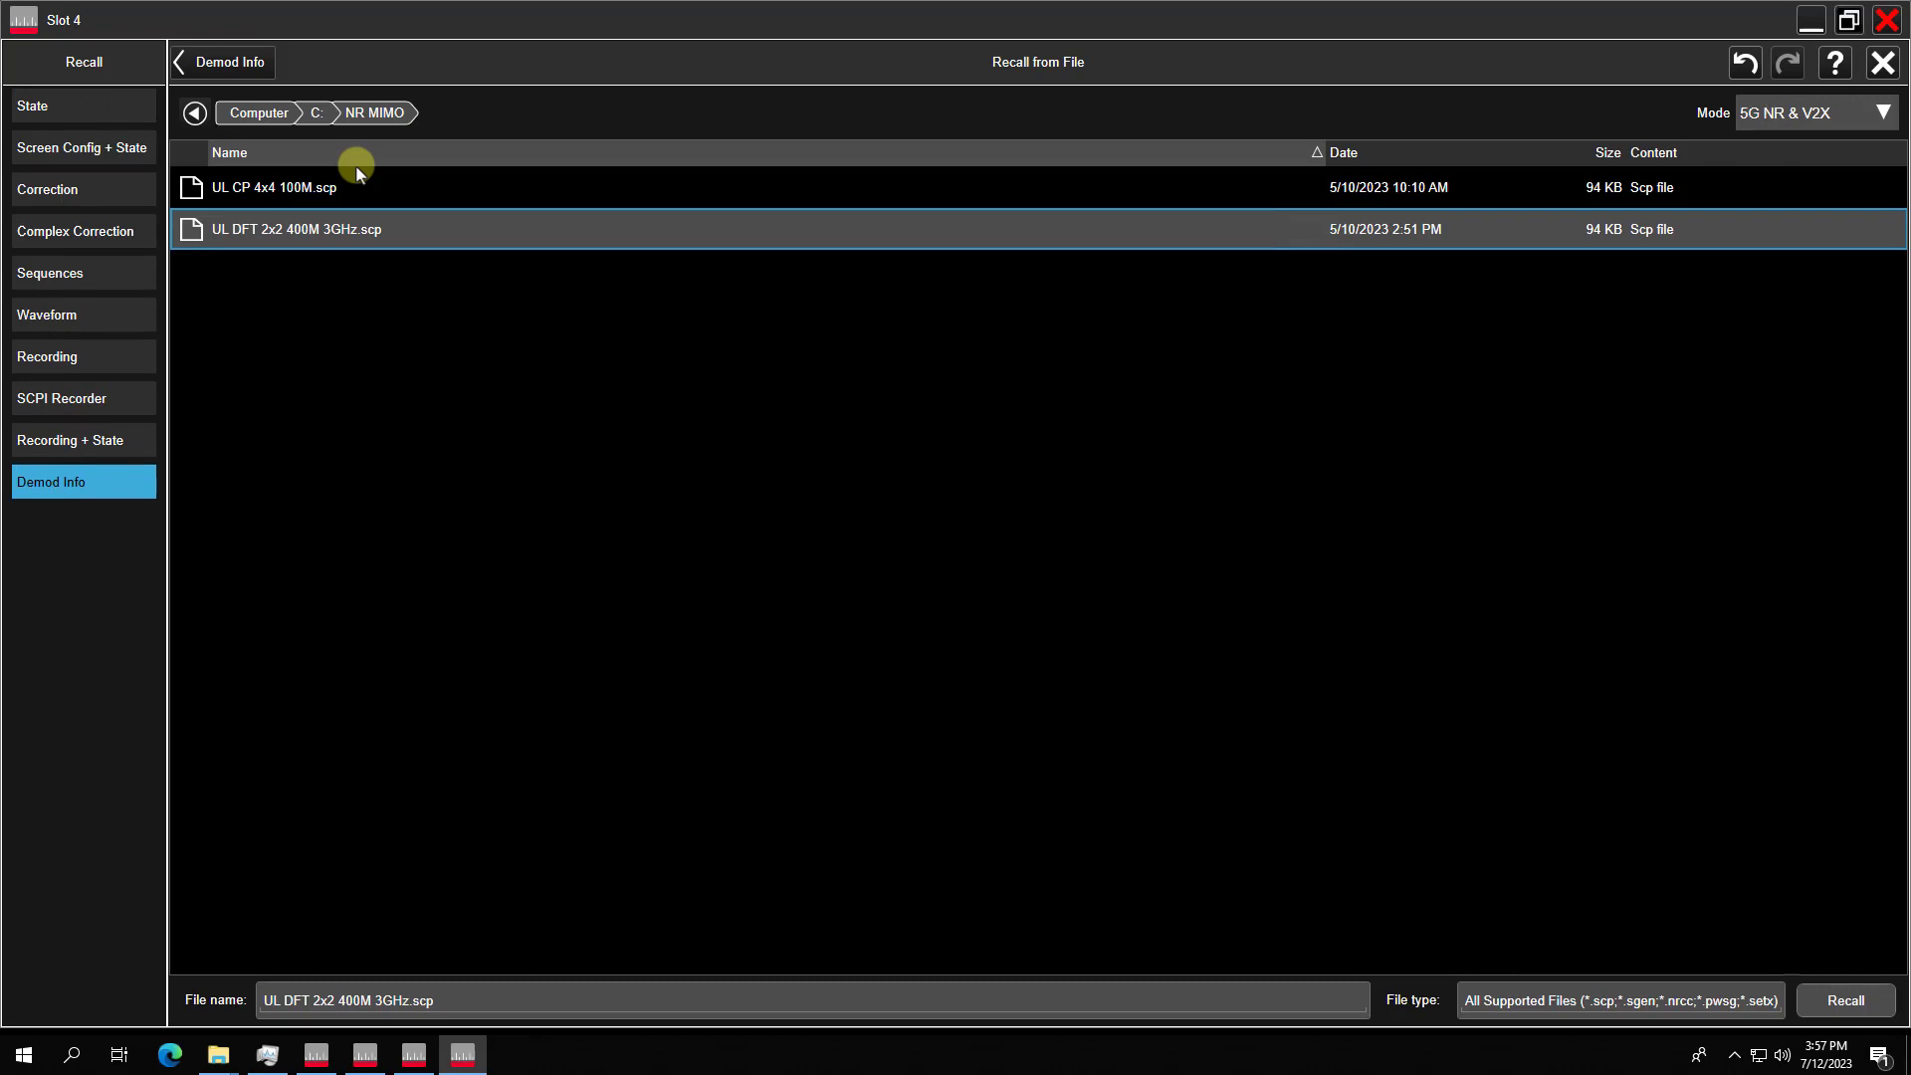
{"action": "left_click", "coordinate": [279, 194]}
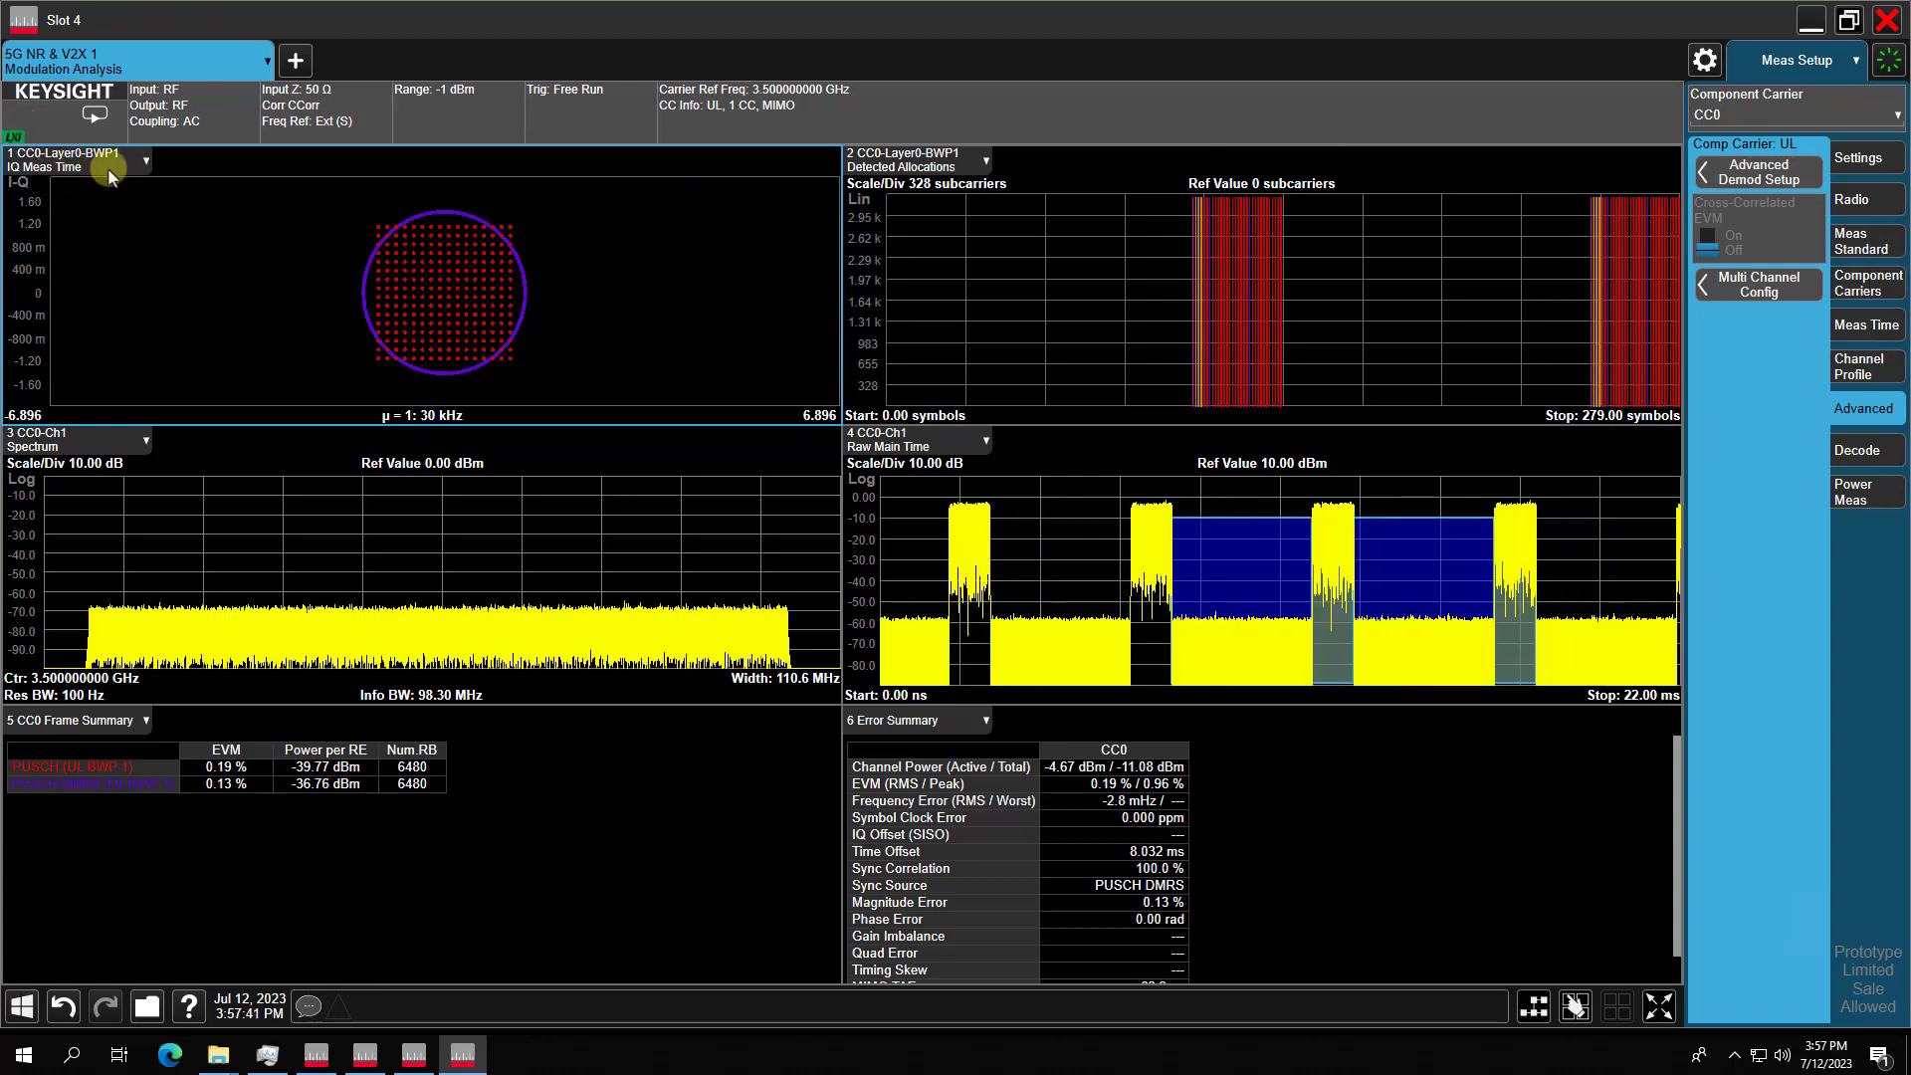
Switch the constellation window to Layer 2.
{"action": "left_click", "coordinate": [75, 159]}
{"action": "left_click", "coordinate": [67, 311]}
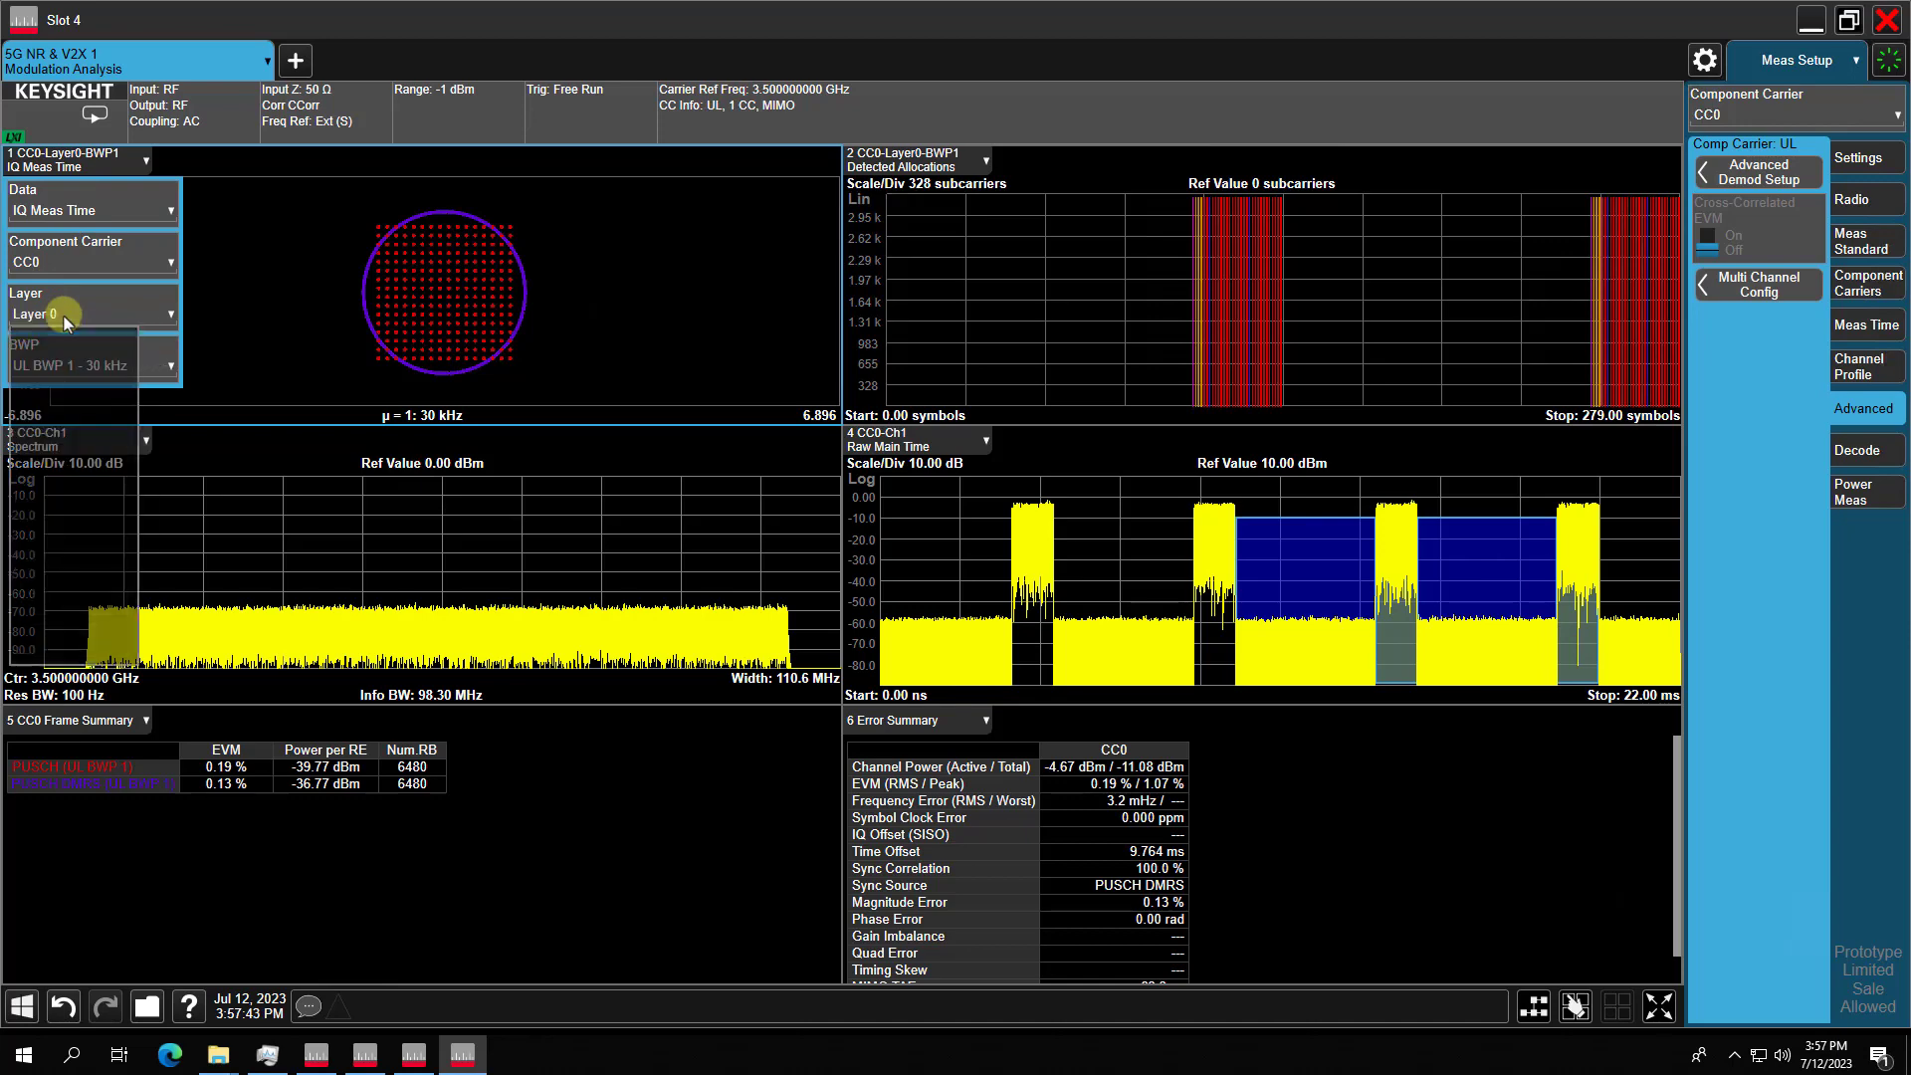
{"action": "left_click", "coordinate": [71, 391]}
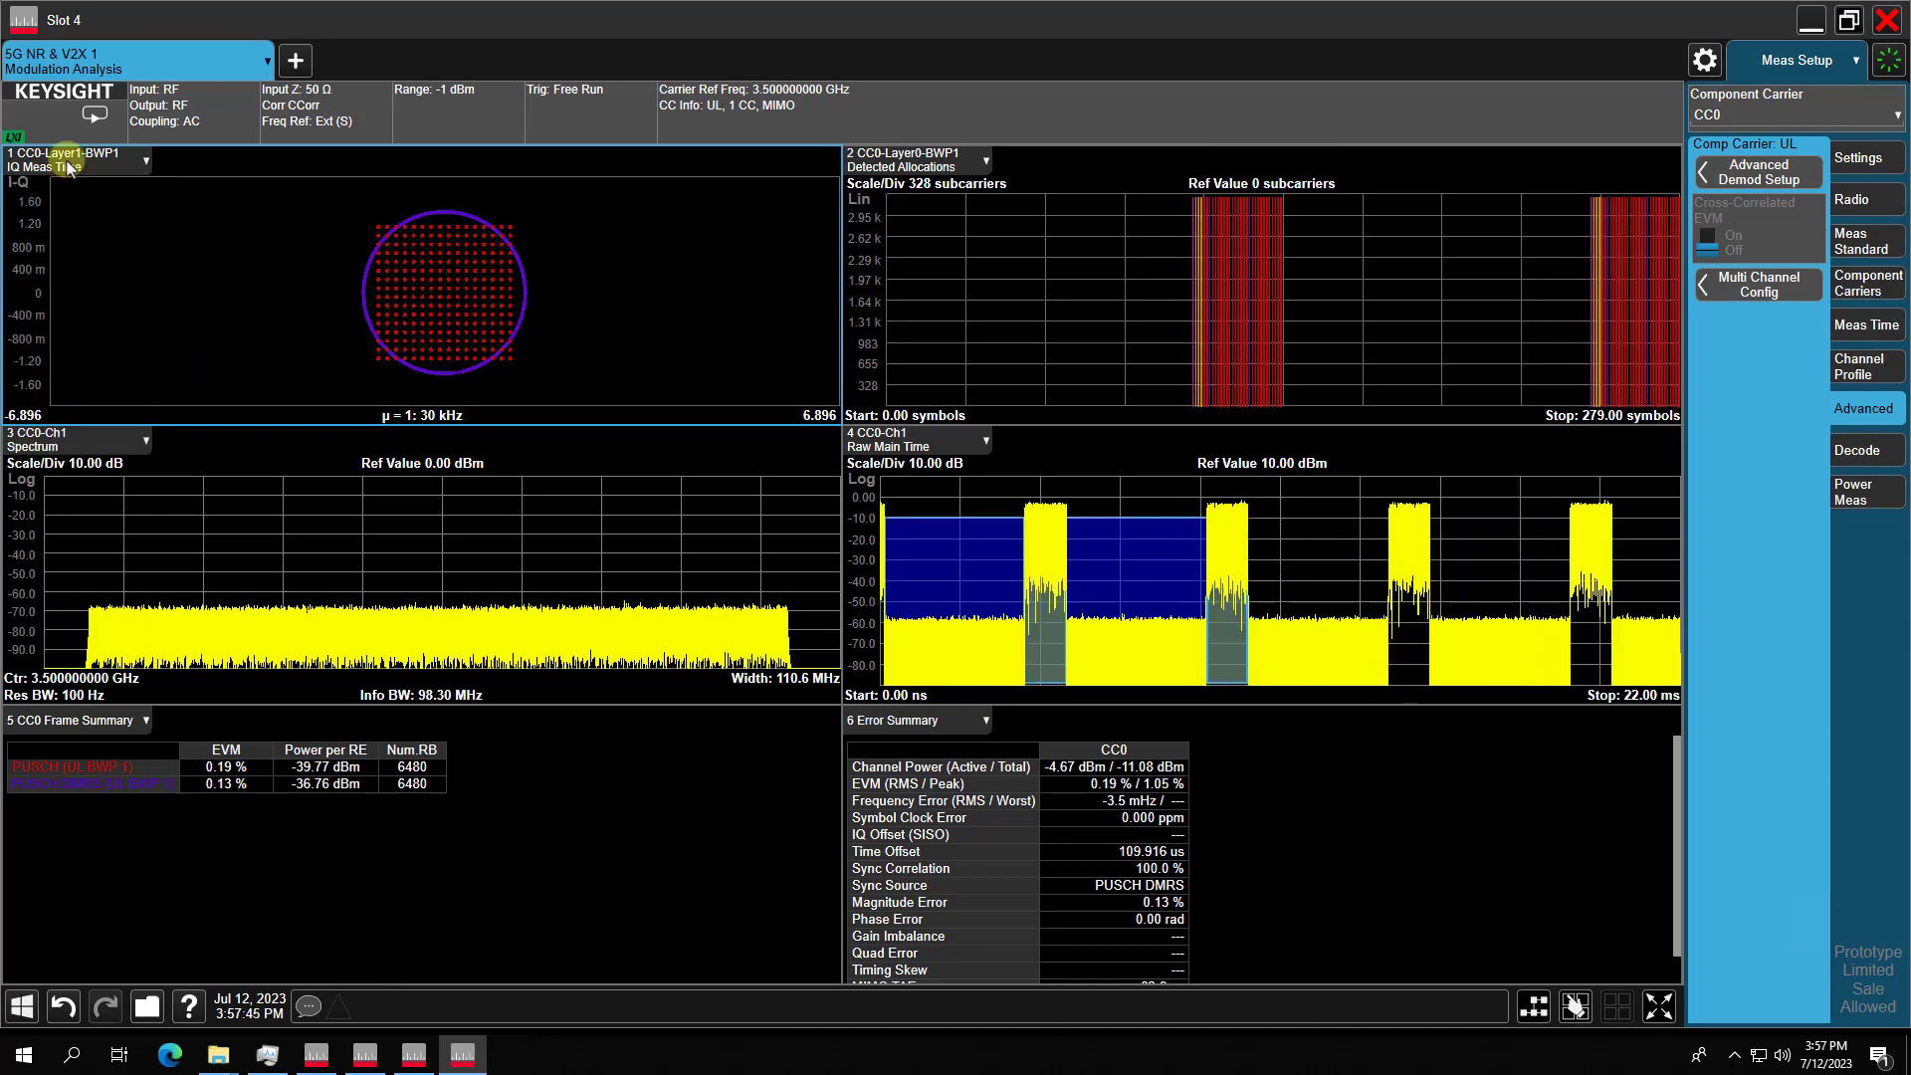
{"action": "left_click", "coordinate": [44, 158]}
{"action": "left_click", "coordinate": [75, 306]}
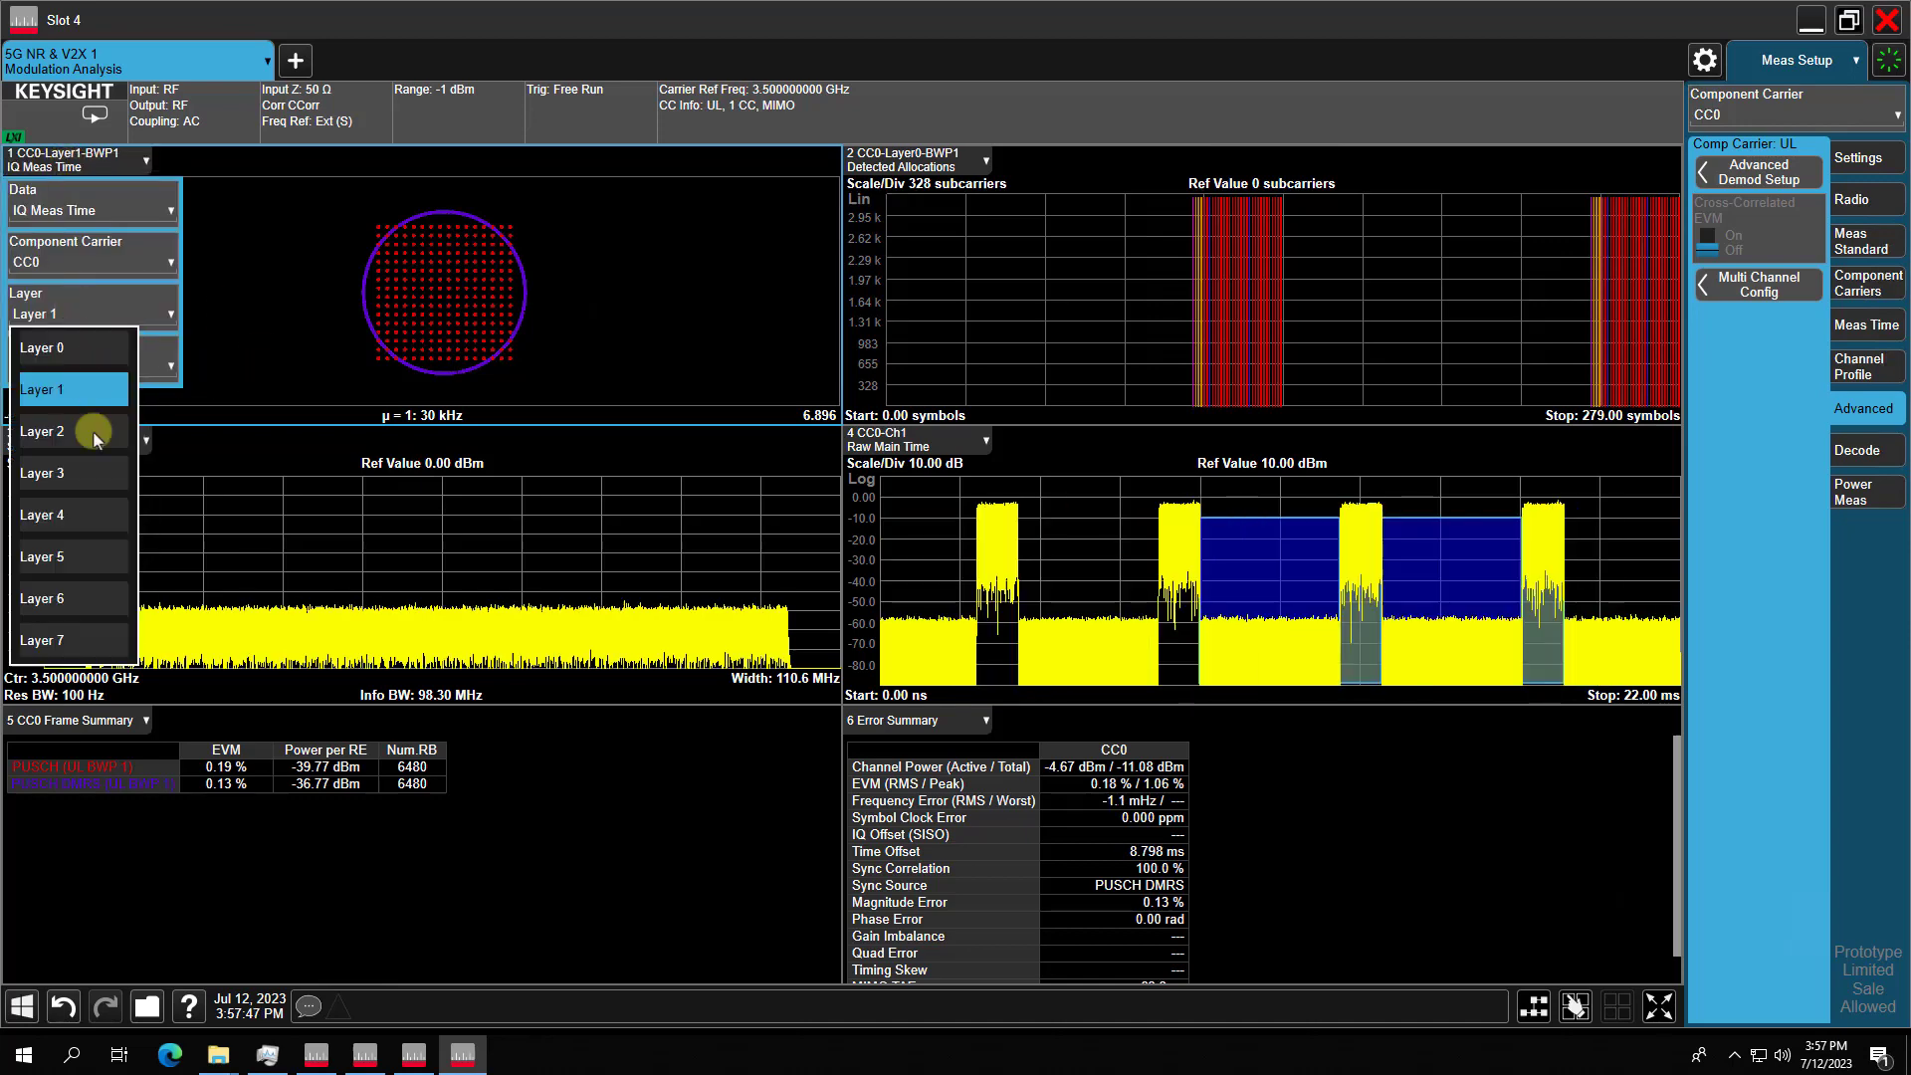
{"action": "left_click", "coordinate": [78, 433]}
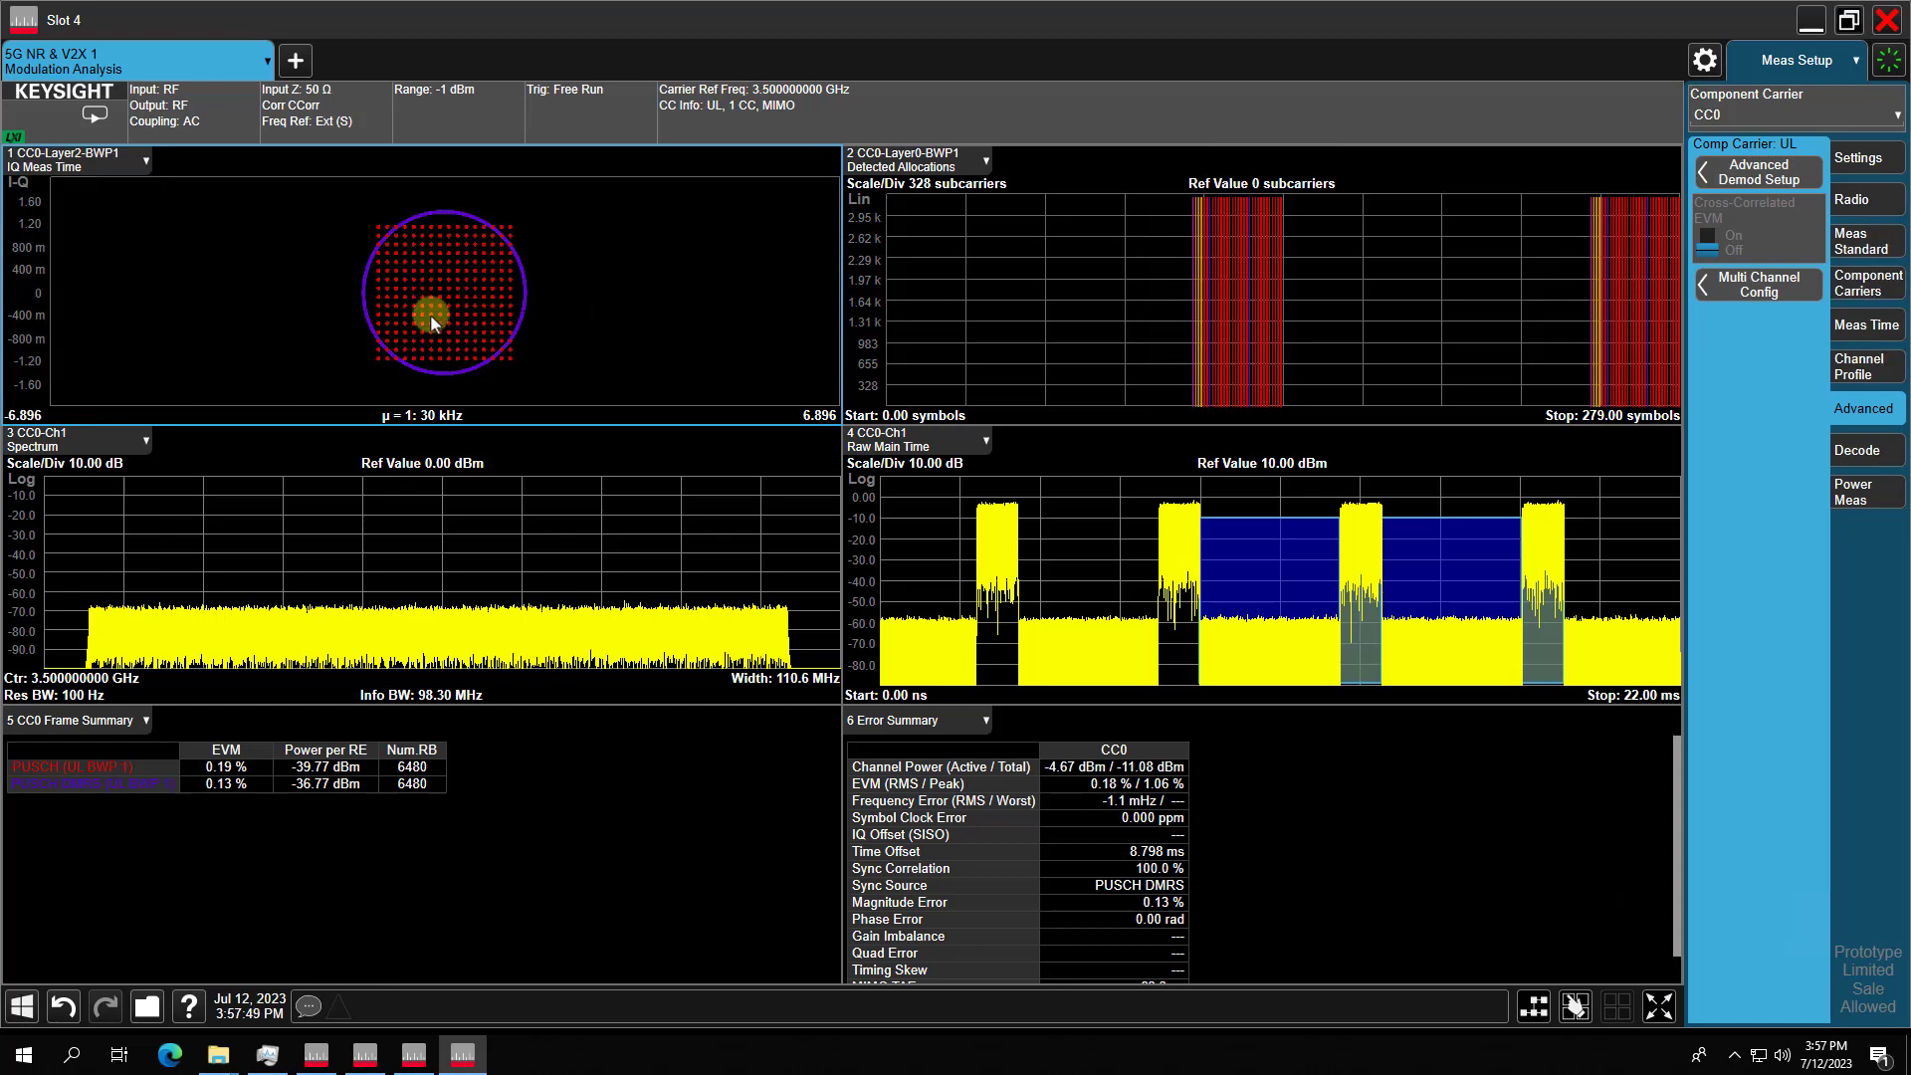
Adjust the spectrum reference level and switch the spectrum to Channel 3.
{"action": "left_click_drag", "start_coordinate": [382, 639], "coordinate": [185, 462]}
{"action": "left_click", "coordinate": [68, 440]}
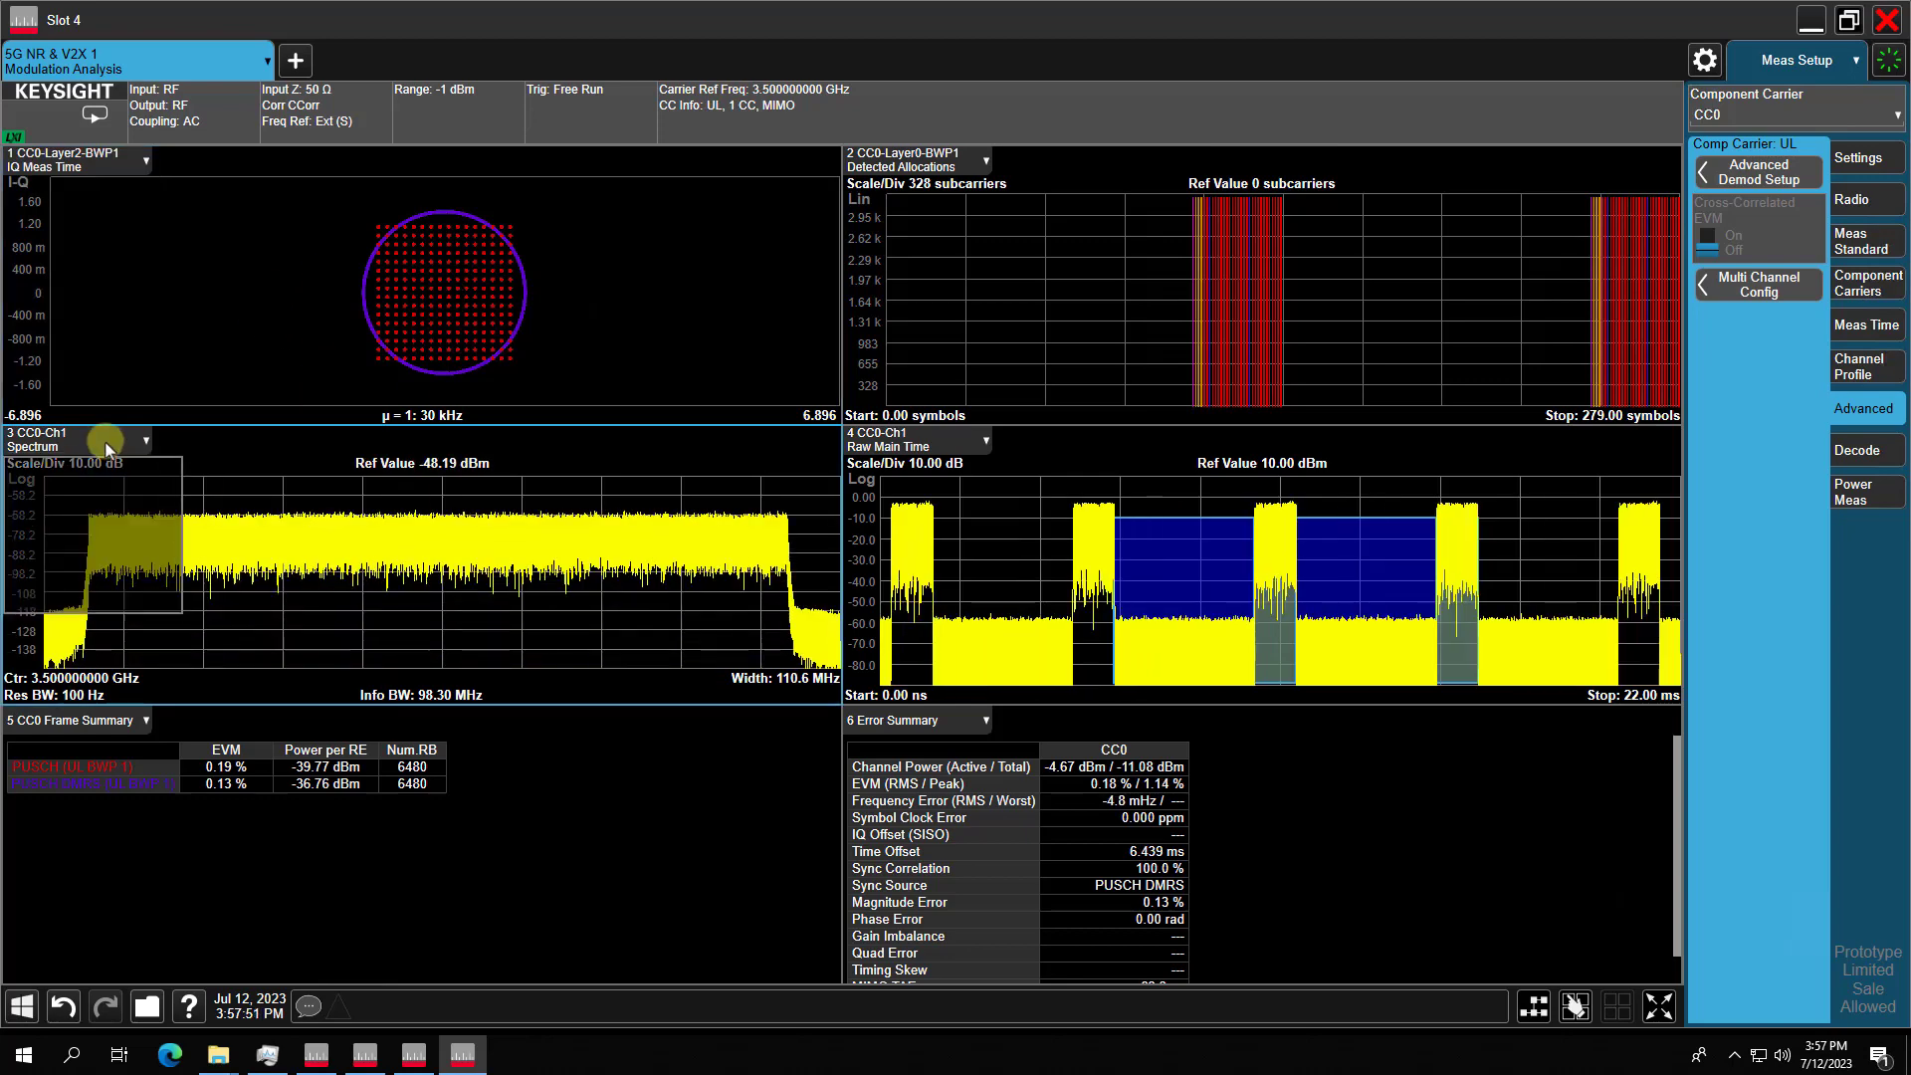
{"action": "left_click", "coordinate": [49, 593]}
{"action": "left_click", "coordinate": [53, 675]}
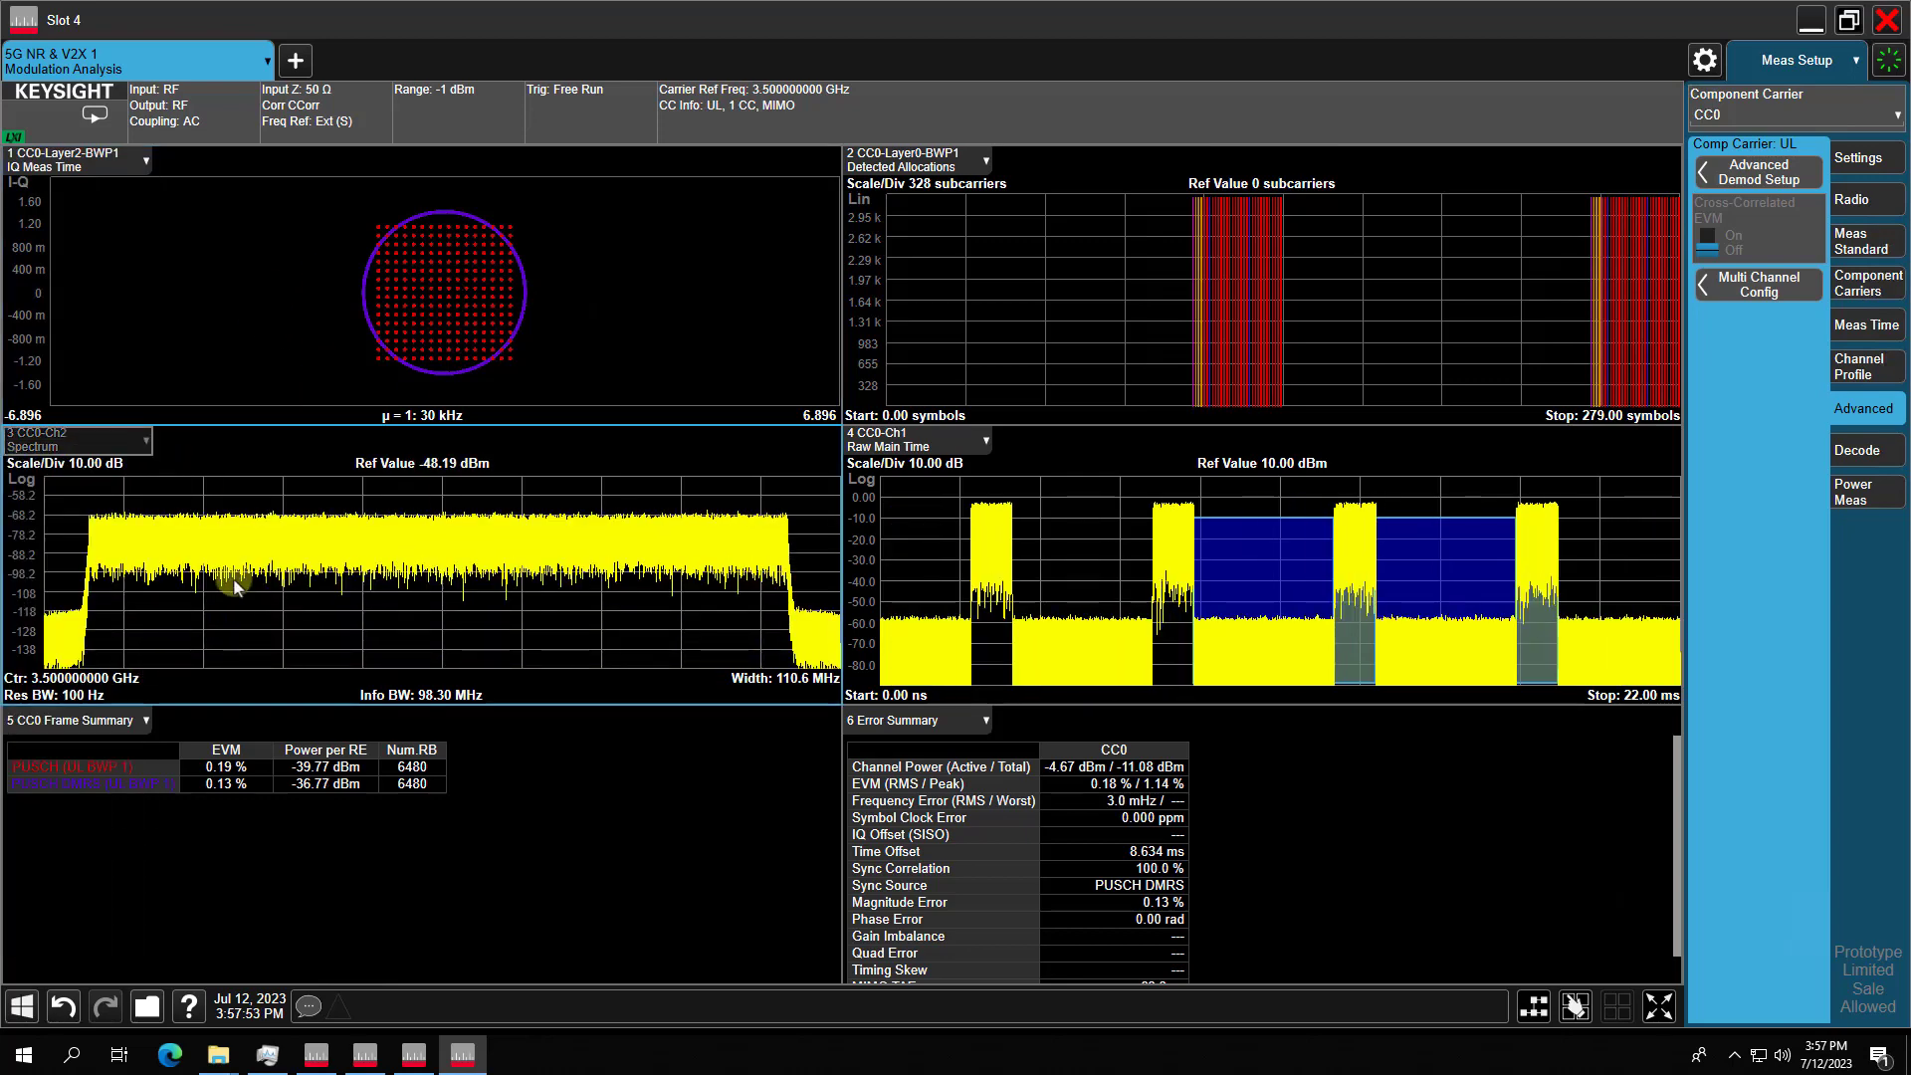
{"action": "left_click", "coordinate": [74, 439]}
{"action": "left_click", "coordinate": [50, 592]}
{"action": "left_click", "coordinate": [70, 716]}
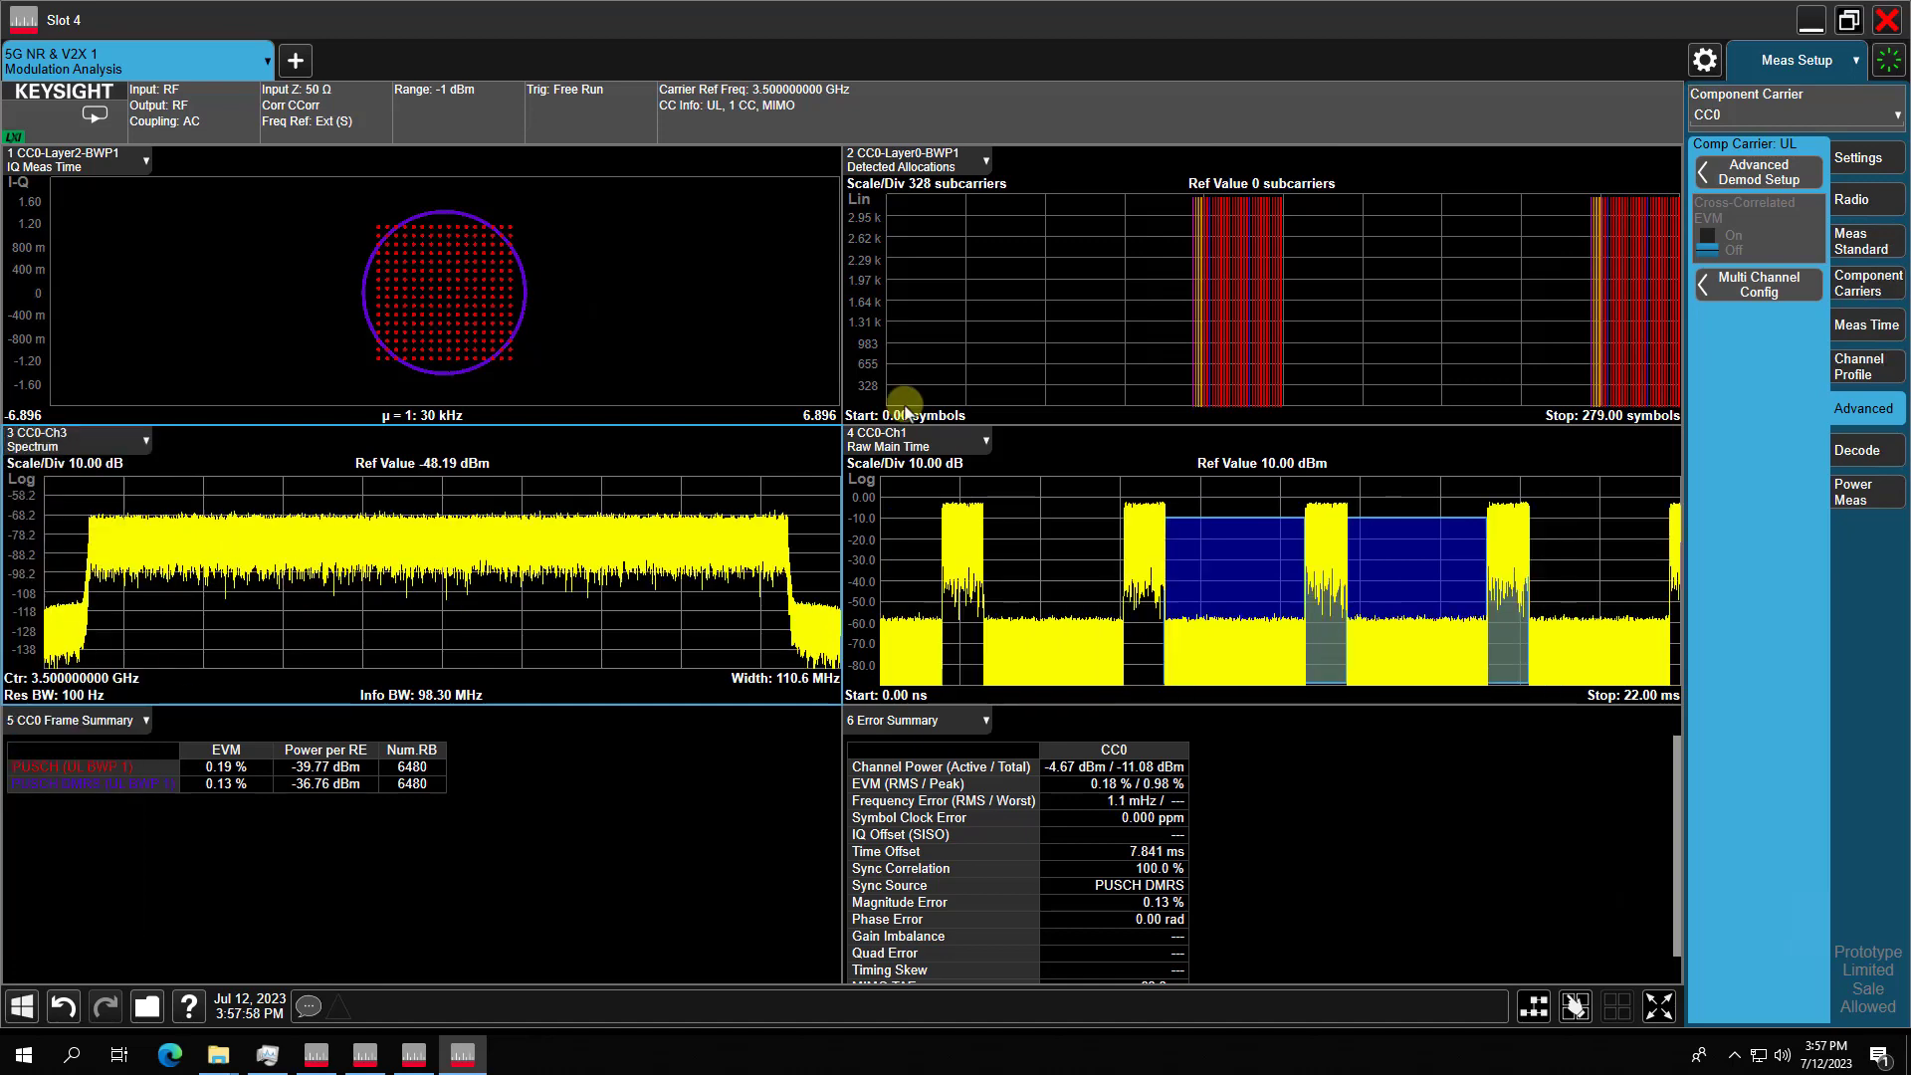
Show Layer 1 in the allocations view and Channel 2 in the time trace.
{"action": "left_click", "coordinate": [970, 169]}
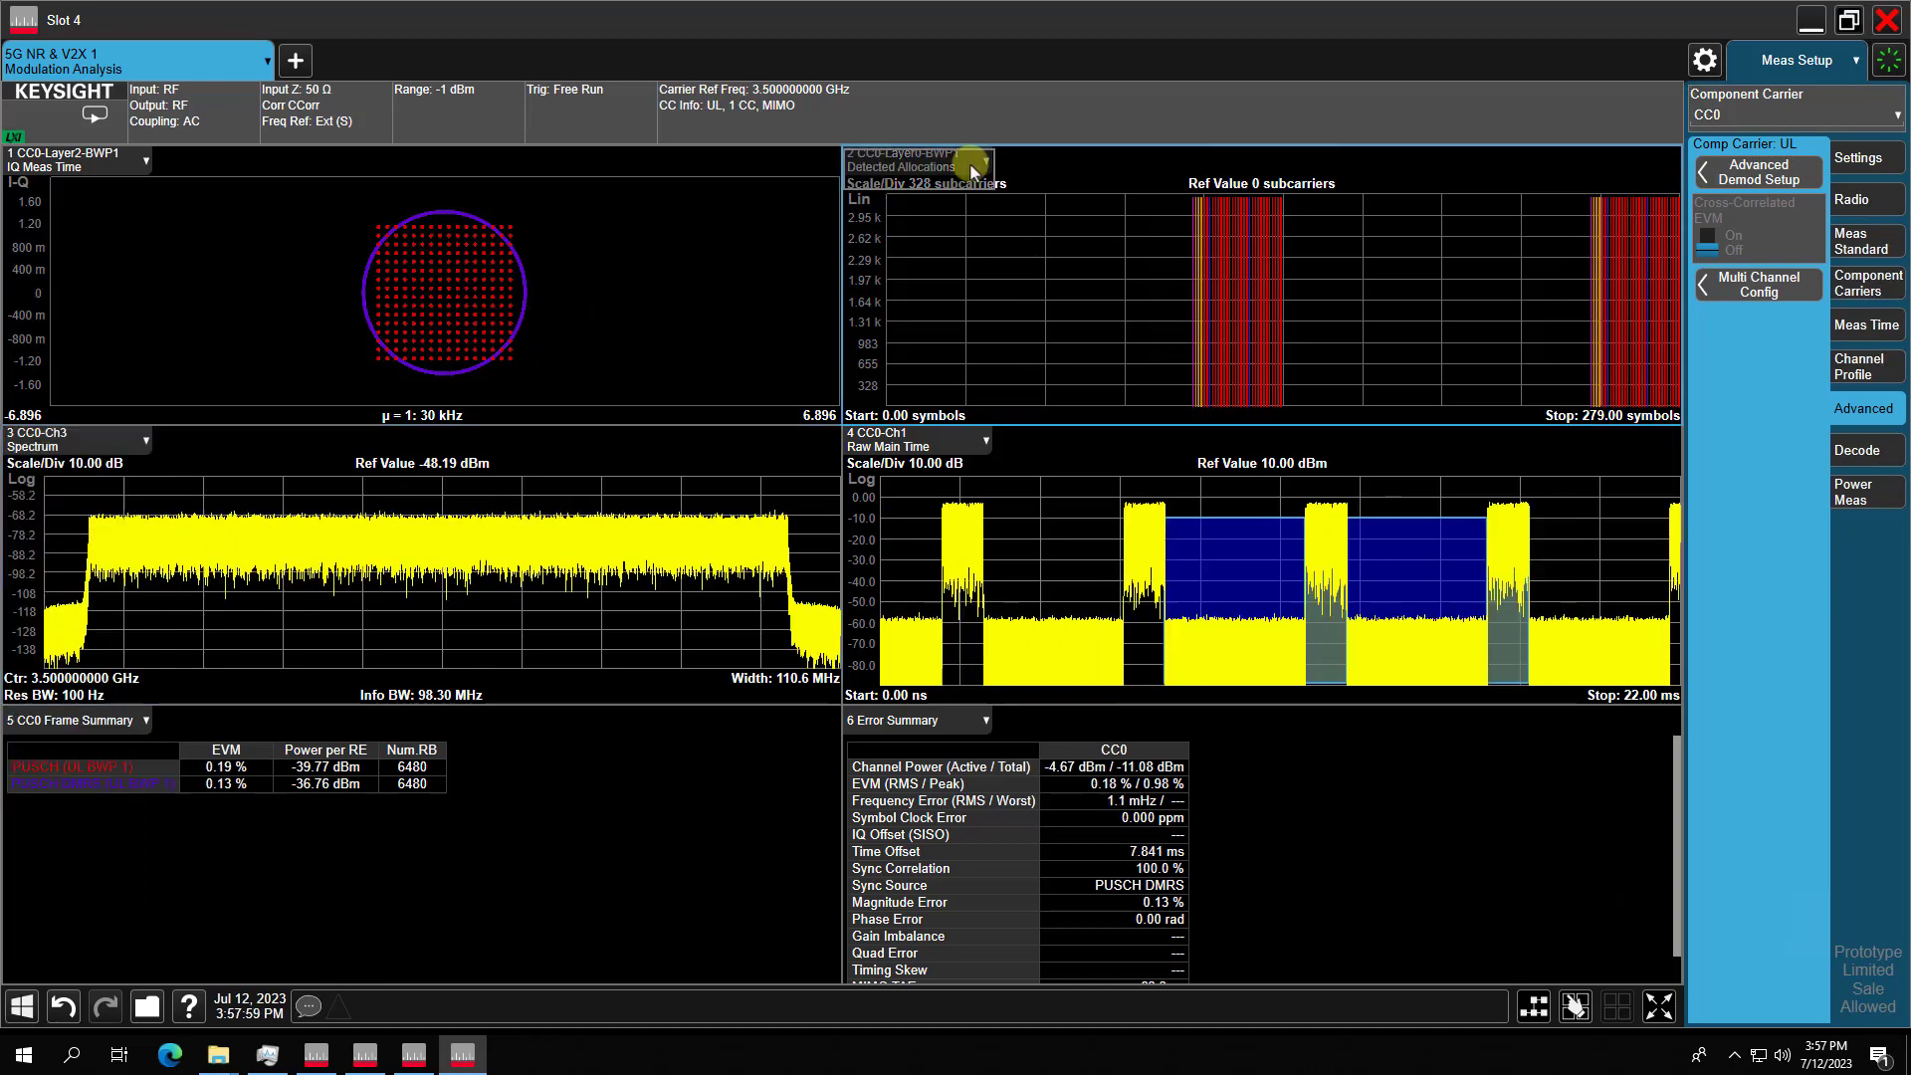
{"action": "left_click", "coordinate": [977, 434]}
{"action": "left_click", "coordinate": [977, 576]}
{"action": "left_click", "coordinate": [913, 667]}
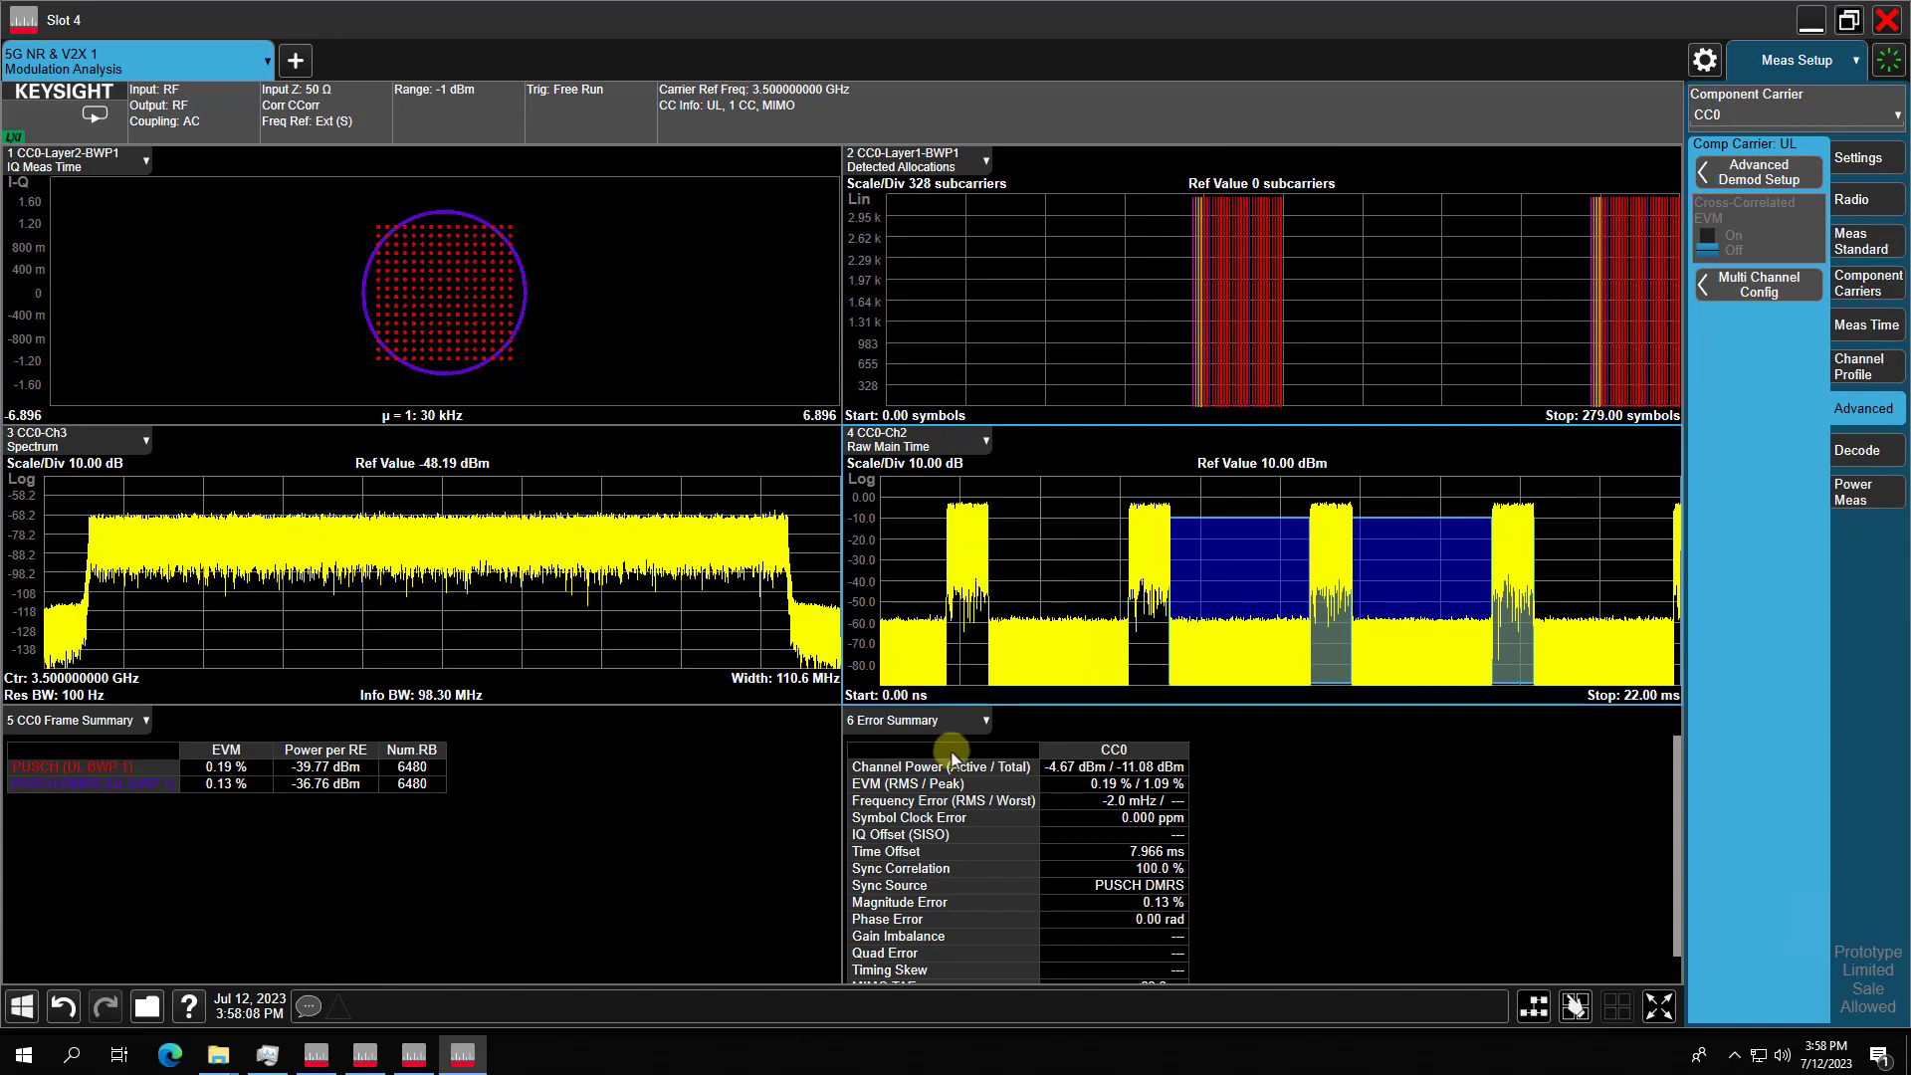
{"action": "double_click", "coordinate": [1289, 878]}
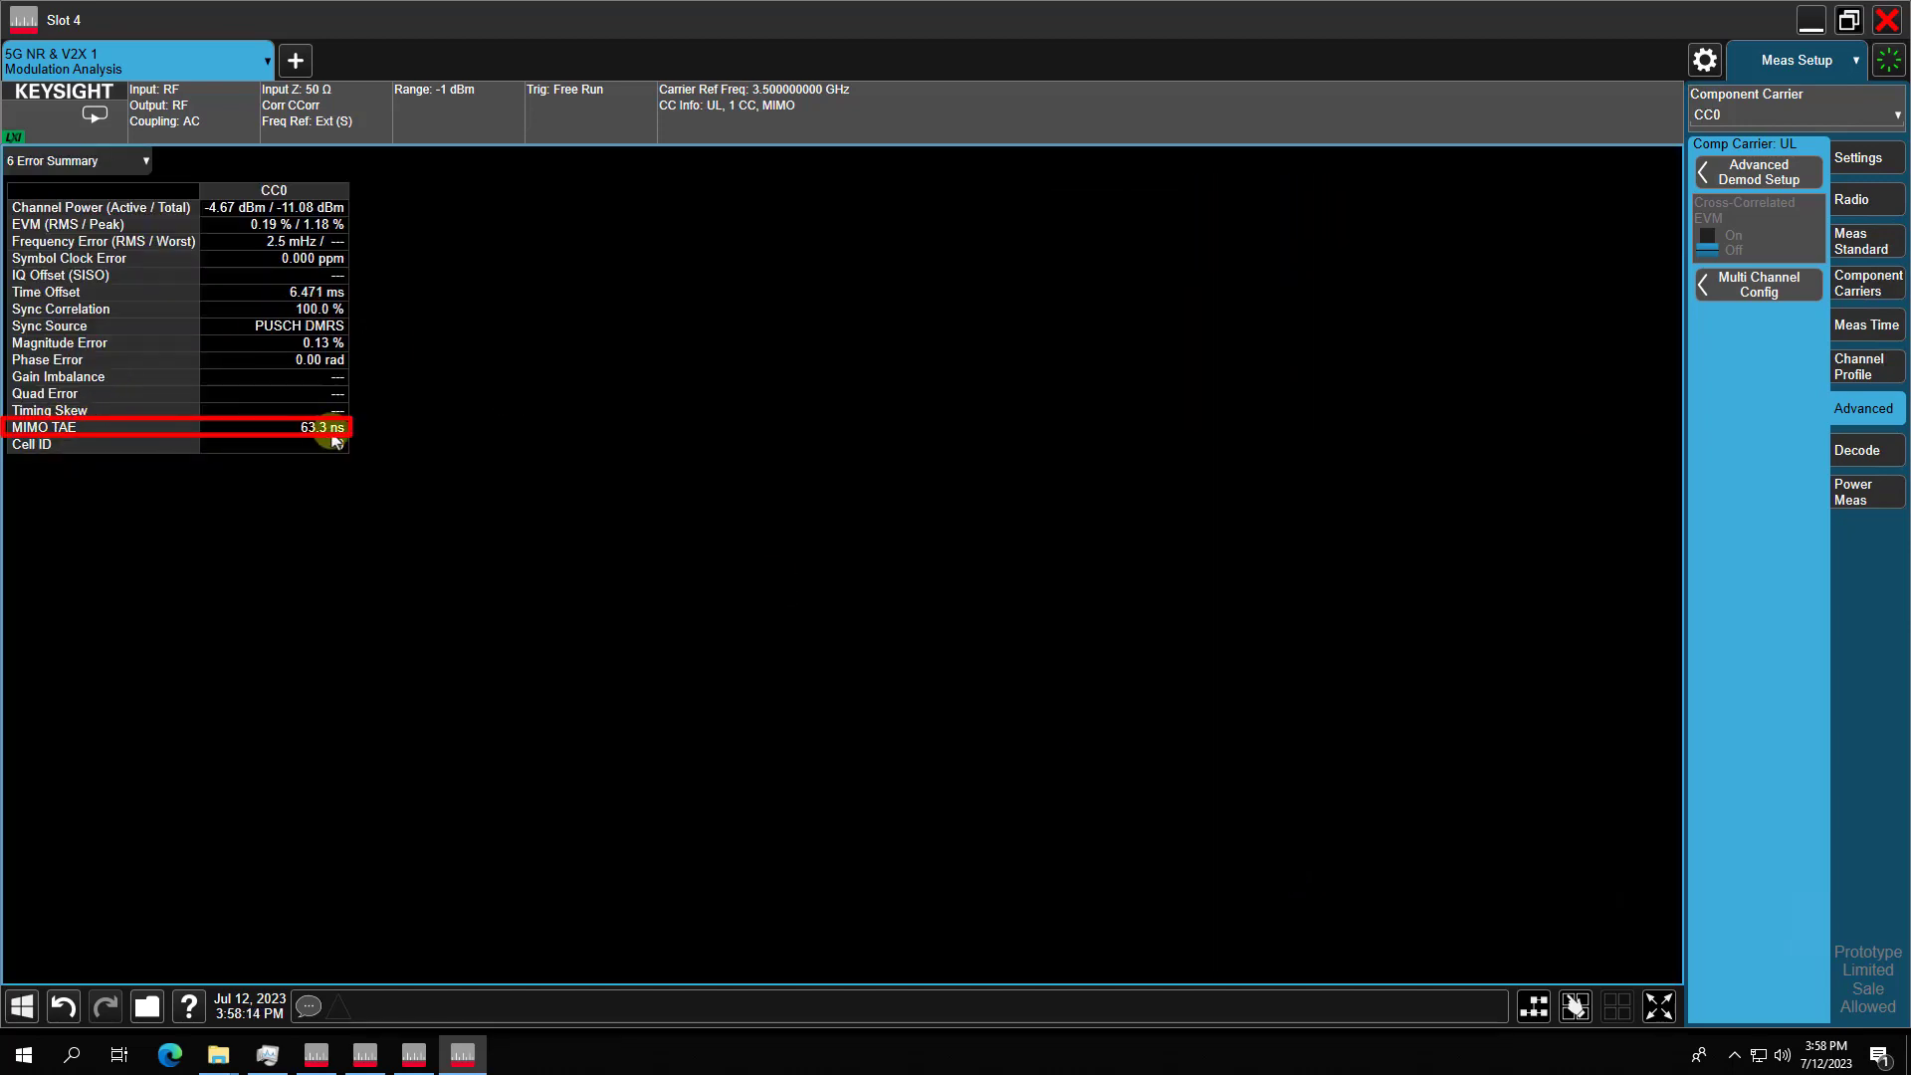
{"action": "double_click", "coordinate": [668, 539]}
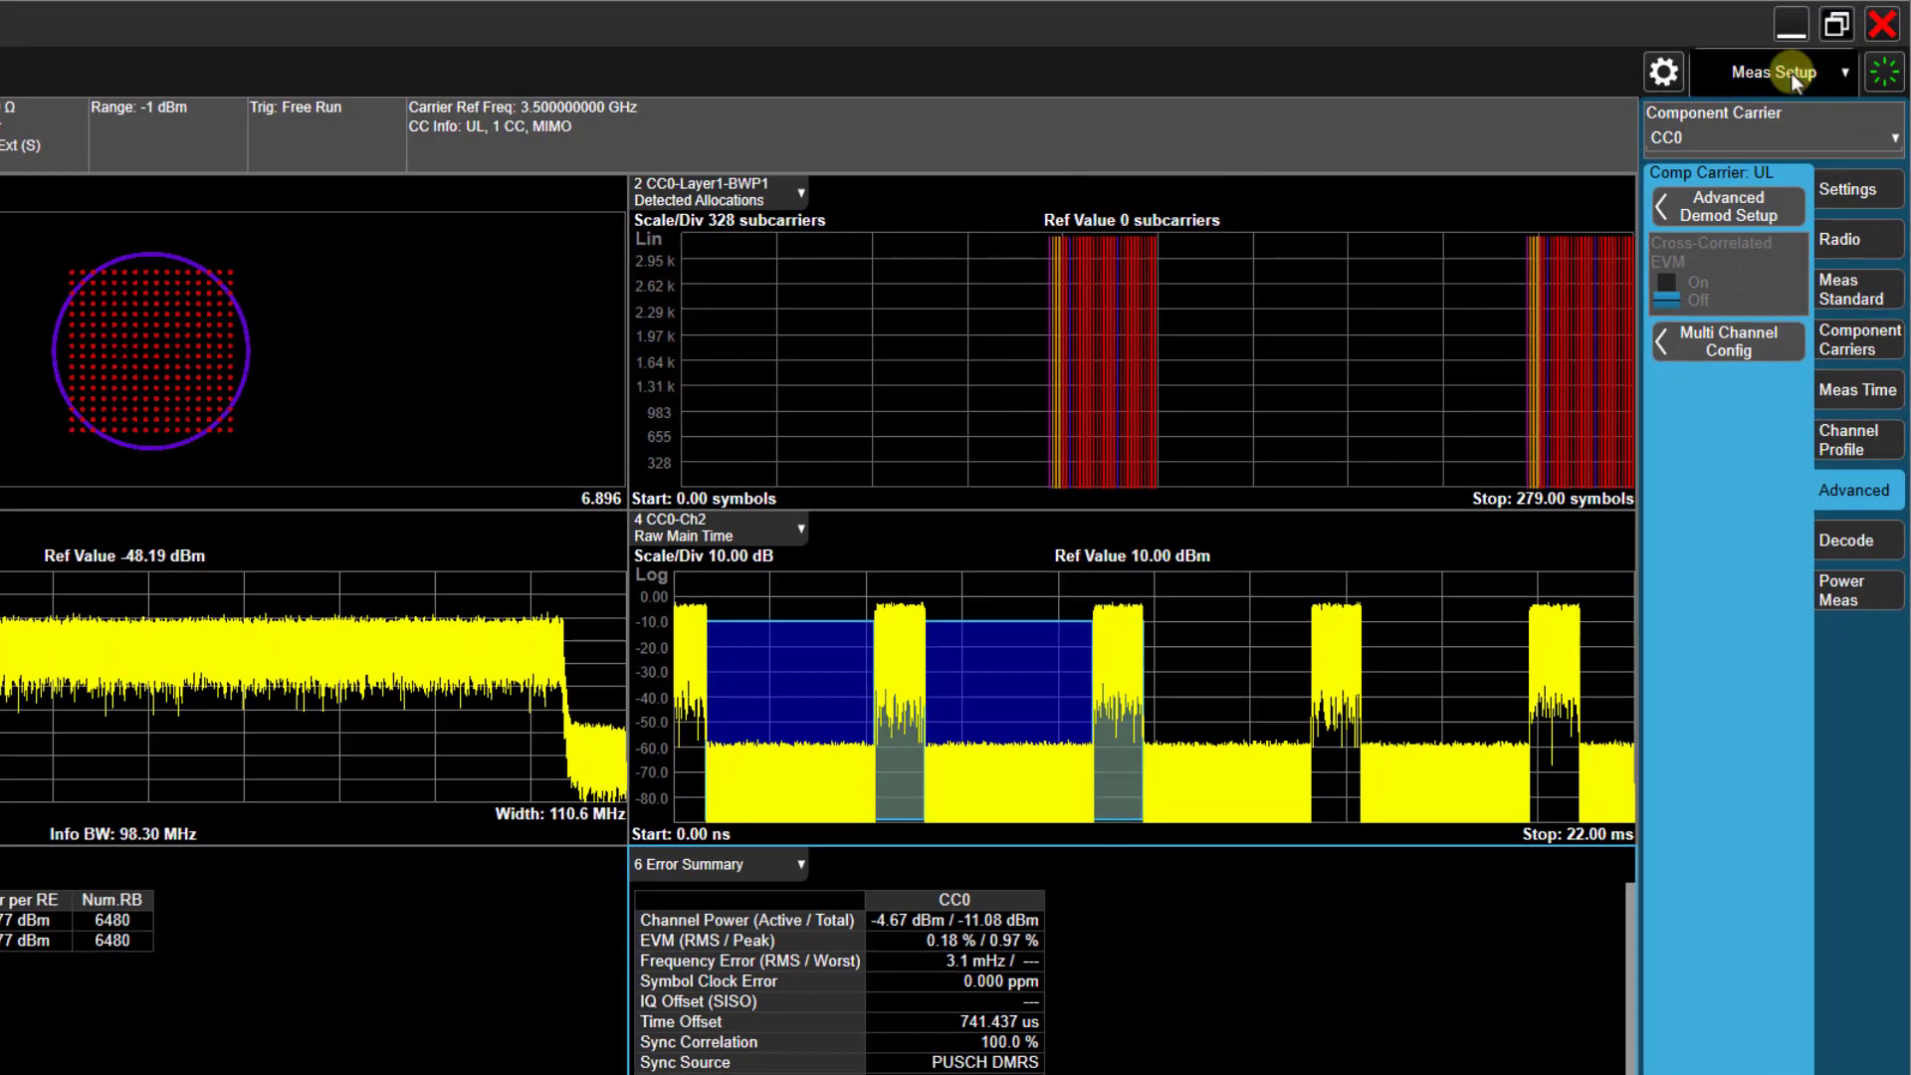
Switch to the MIMO Summary view and maximize the MIMO Info table showing -63.5 ns TAE on Ch3.
{"action": "left_click", "coordinate": [1806, 60]}
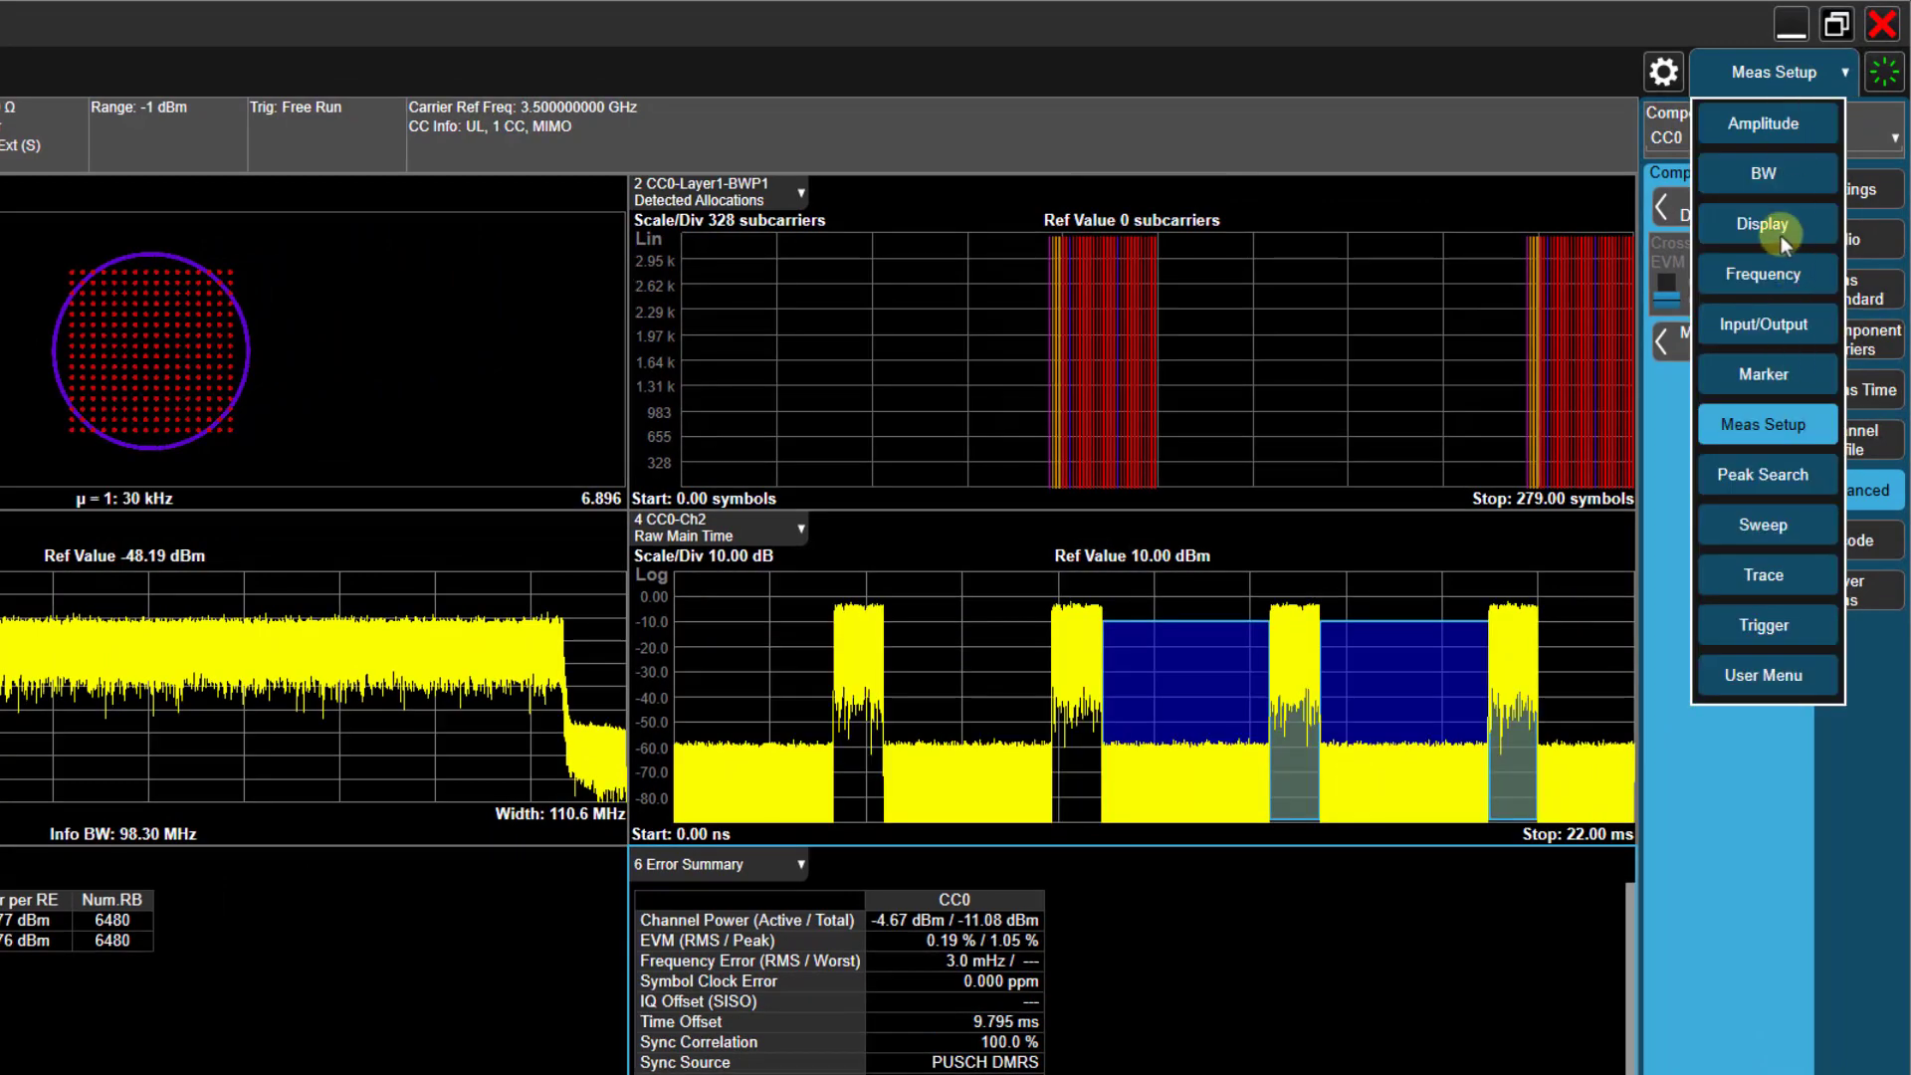
{"action": "left_click", "coordinate": [1781, 235]}
{"action": "left_click", "coordinate": [1864, 186]}
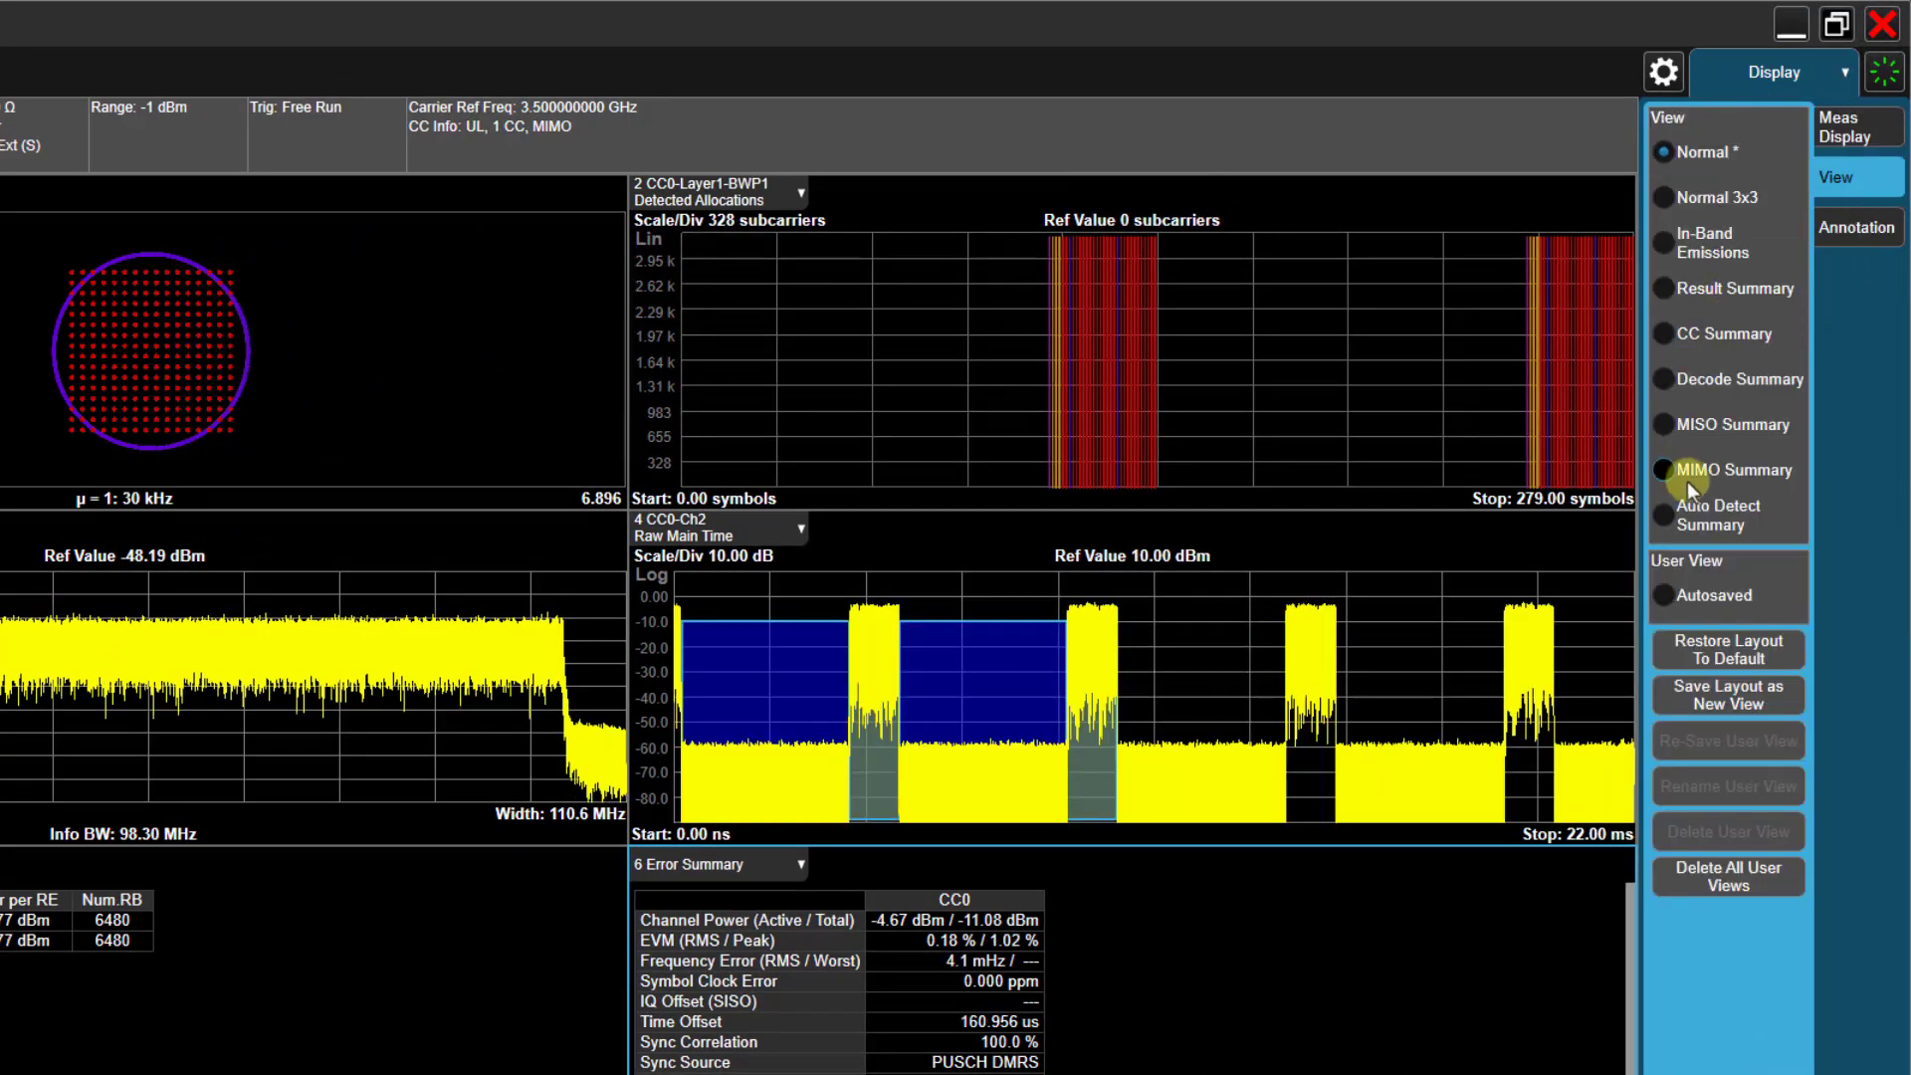
{"action": "left_click", "coordinate": [1664, 468]}
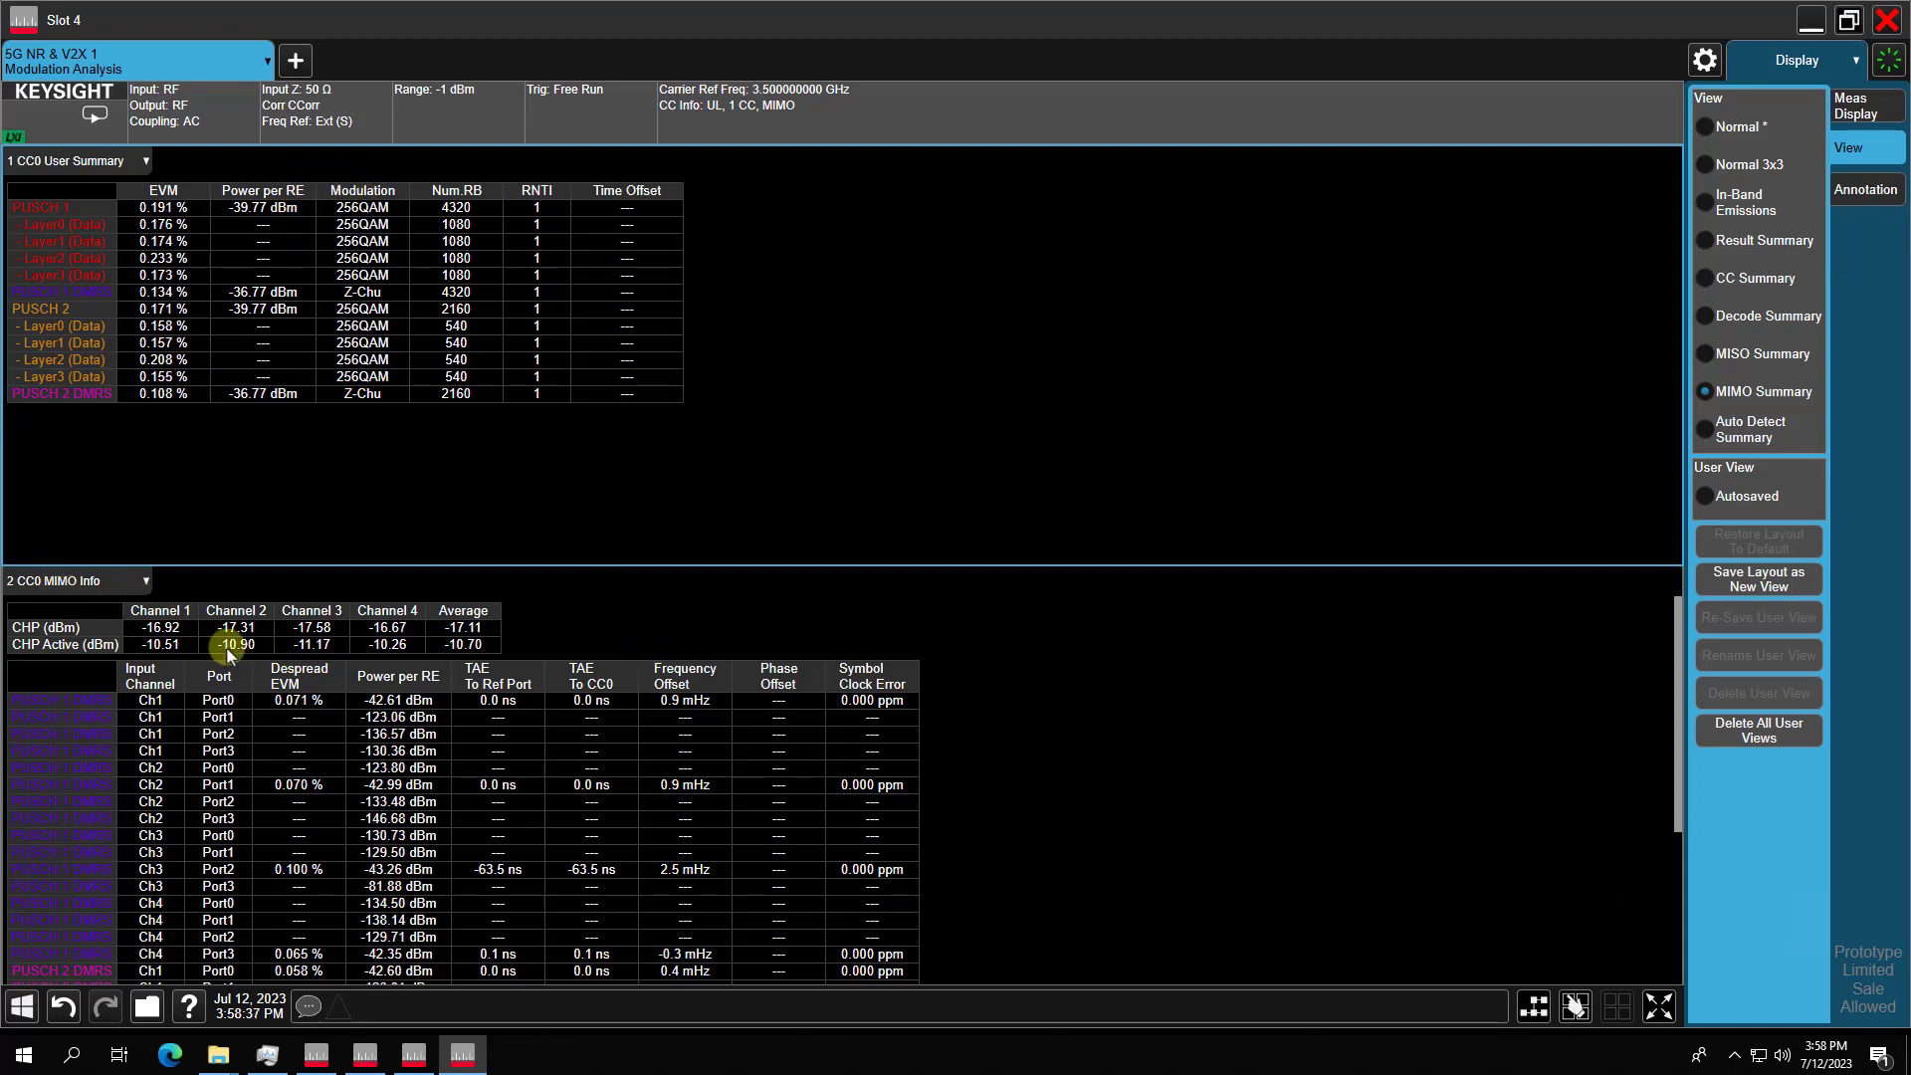
{"action": "double_click", "coordinate": [617, 631]}
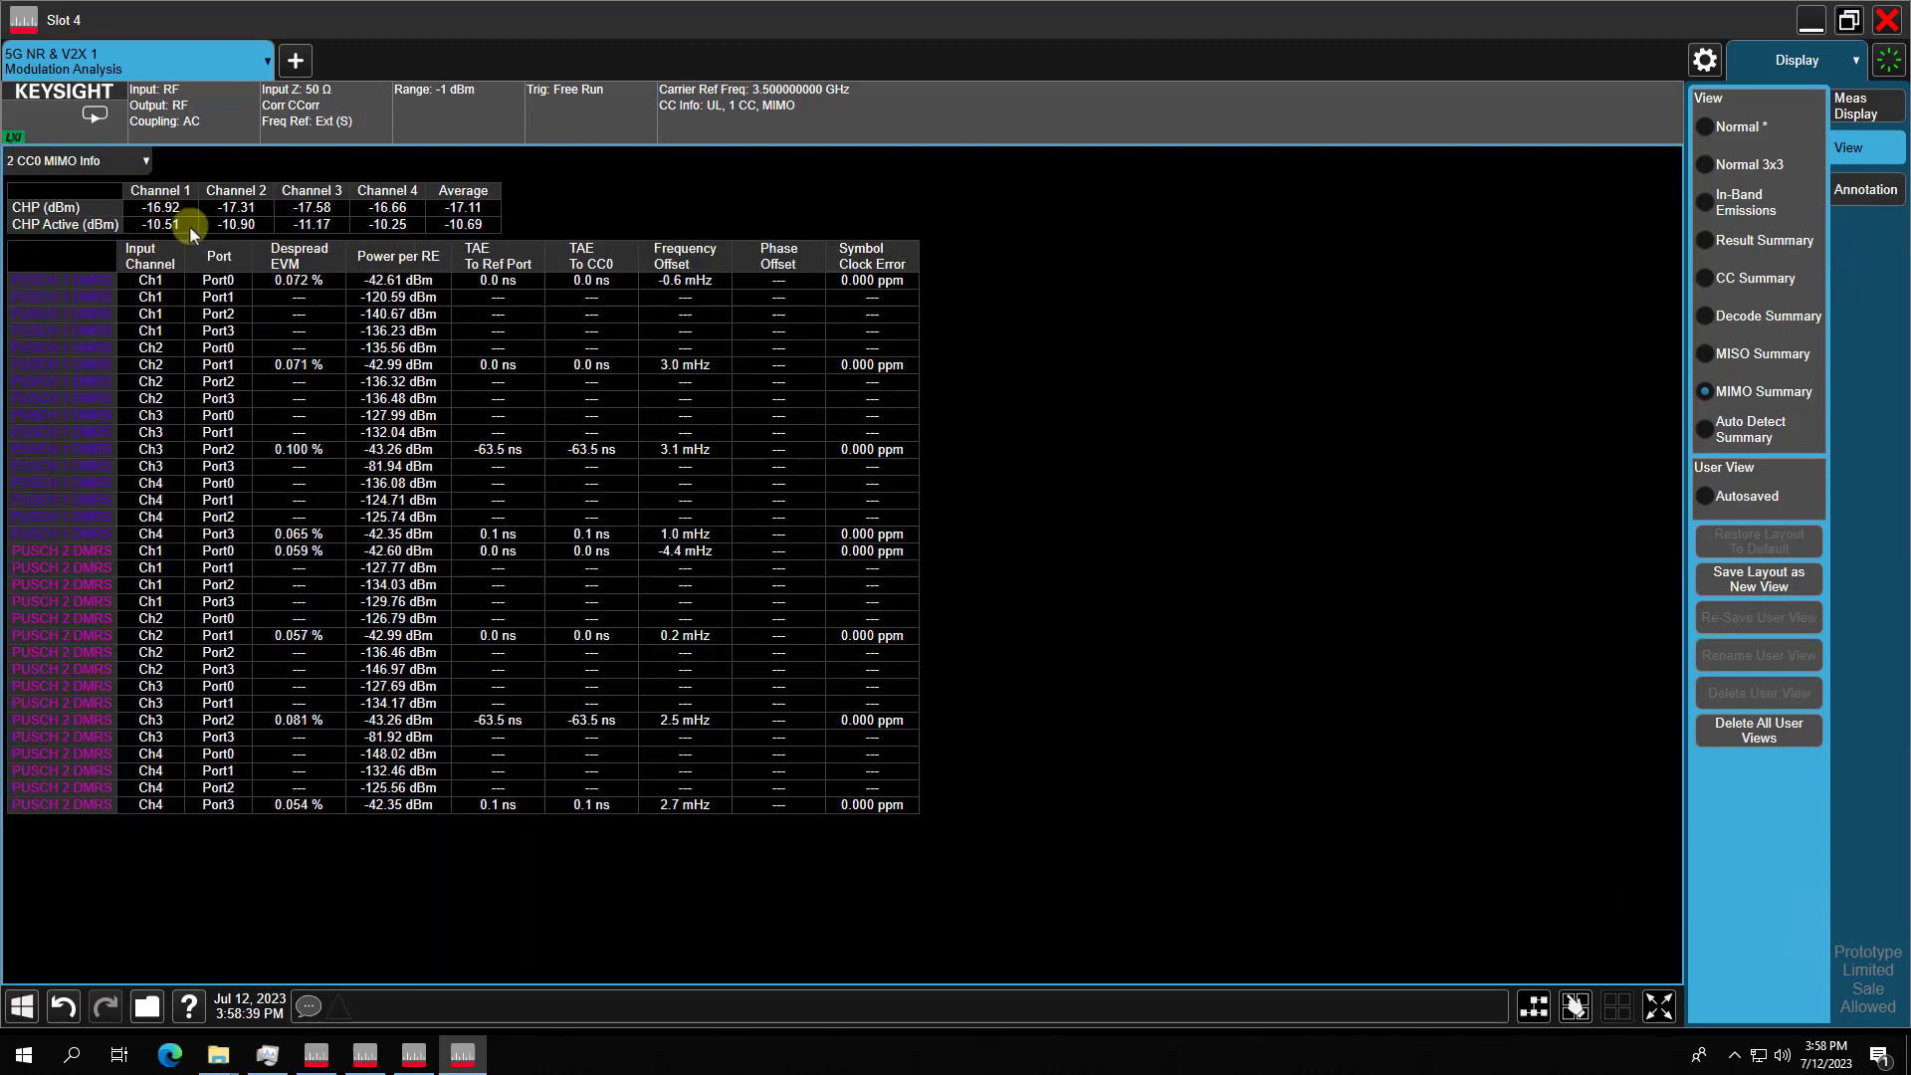